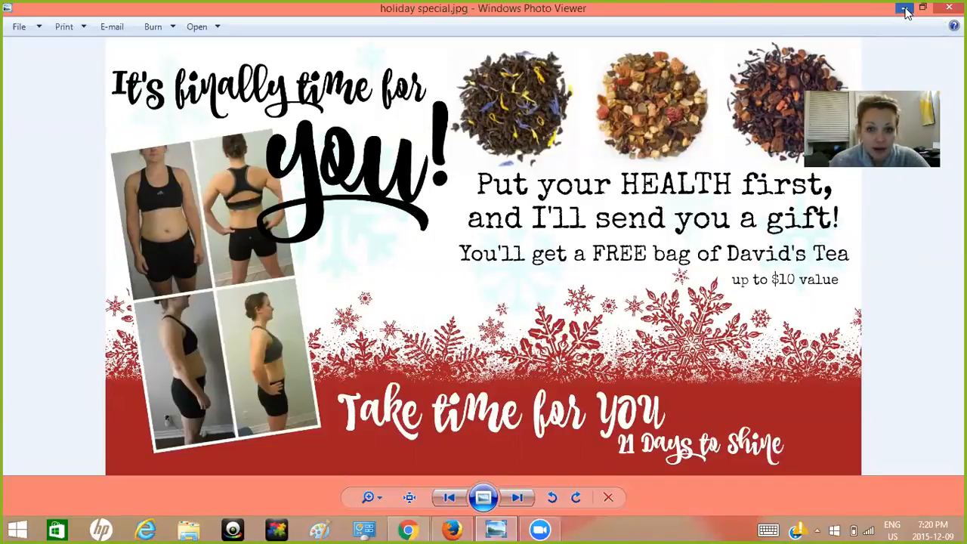
- Minimize the holiday special image, switch to Firefox and open davidstea.com in a new tab
{"action": "left_click", "coordinate": [904, 9]}
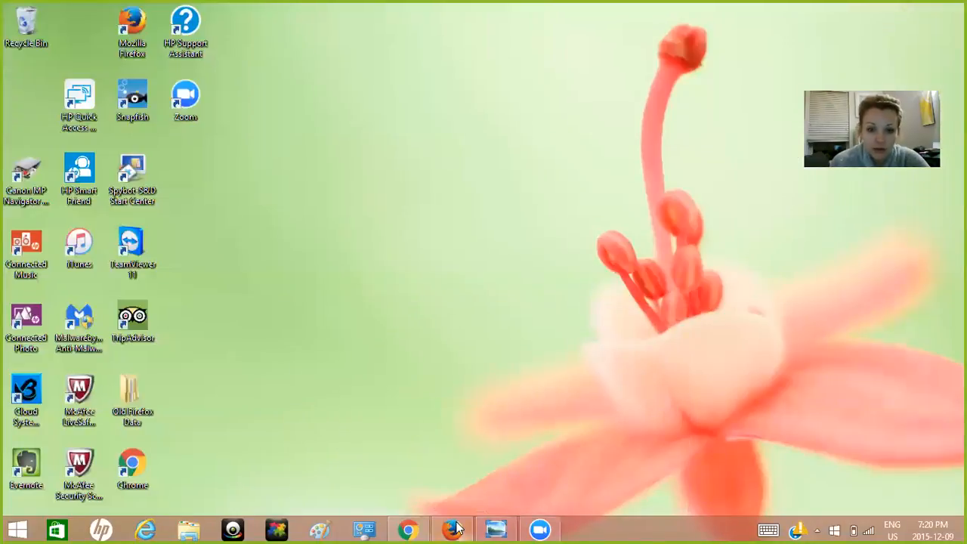
{"action": "left_click", "coordinate": [452, 529]}
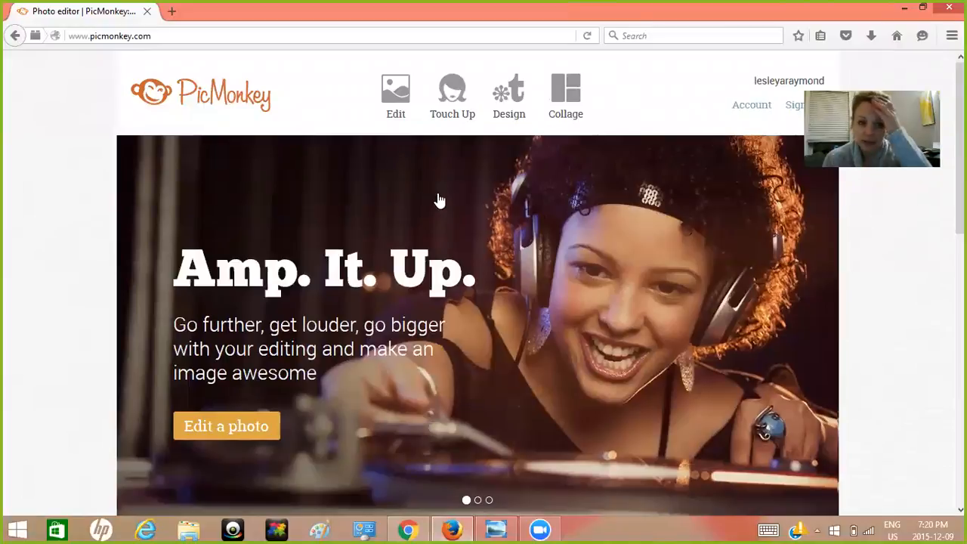
{"action": "left_click", "coordinate": [180, 6]}
{"action": "type", "text": "davod"}
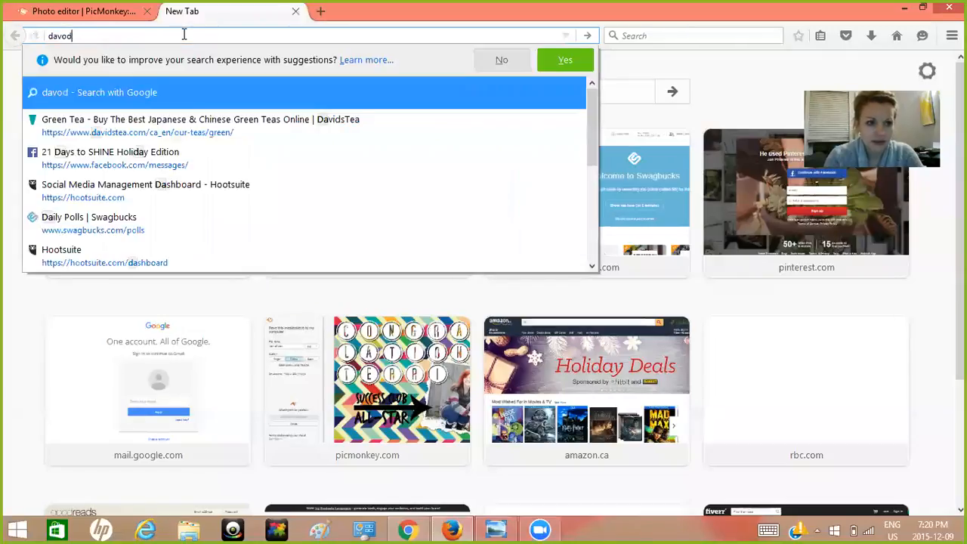
{"action": "key", "text": "BackSpace"}
{"action": "key", "text": "BackSpace"}
{"action": "type", "text": "ids"}
{"action": "key", "text": "Return"}
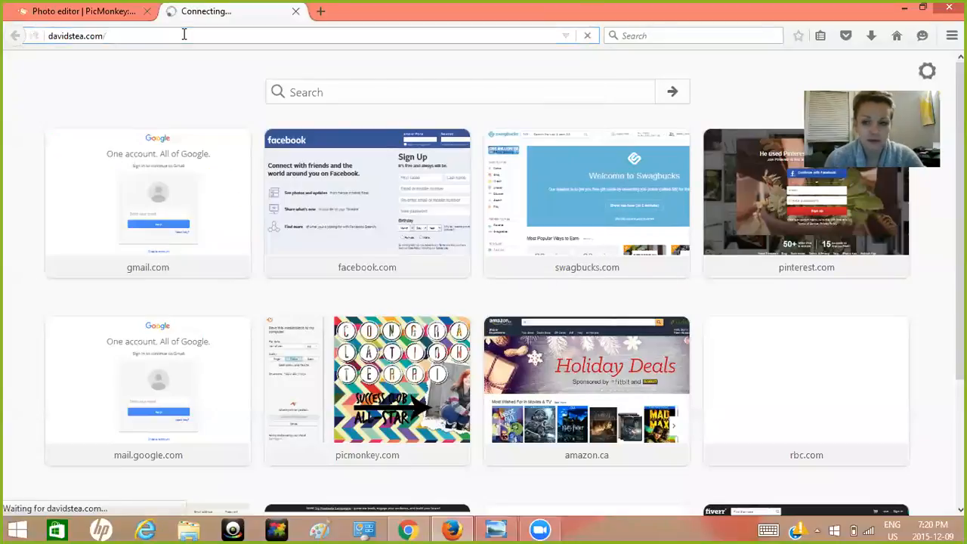
- Return to the PicMonkey site and create a custom design canvas of 2000 × 2000 pixels
{"action": "left_click", "coordinate": [64, 12]}
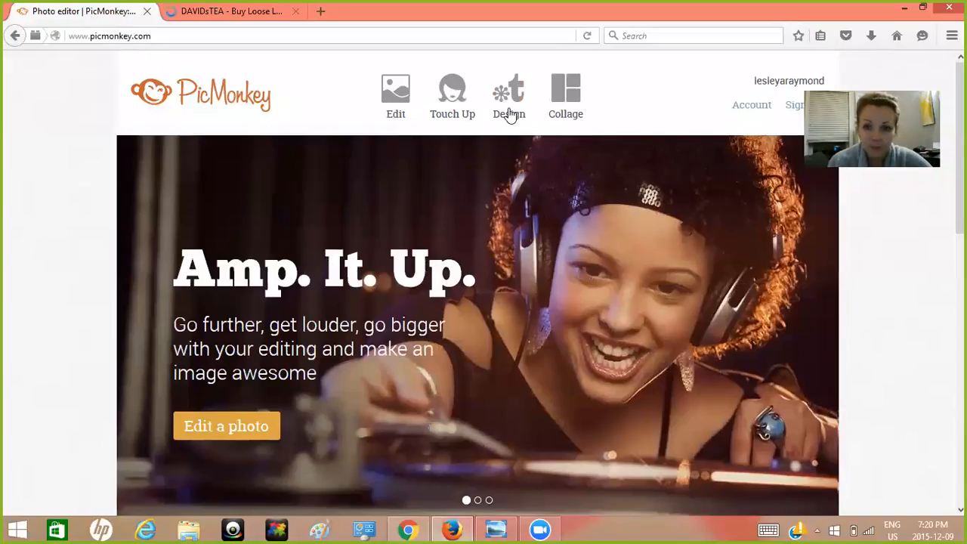
{"action": "left_click", "coordinate": [511, 114]}
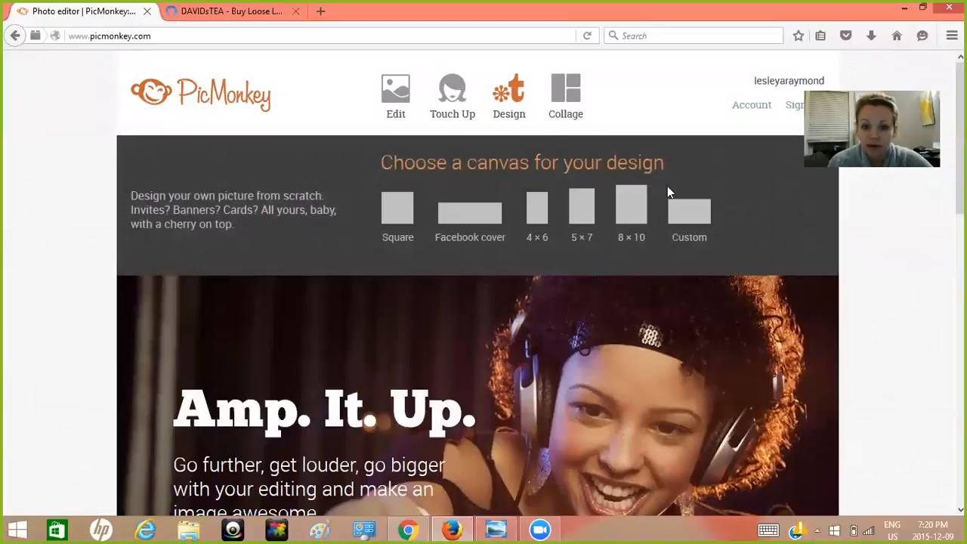
{"action": "left_click", "coordinate": [678, 210]}
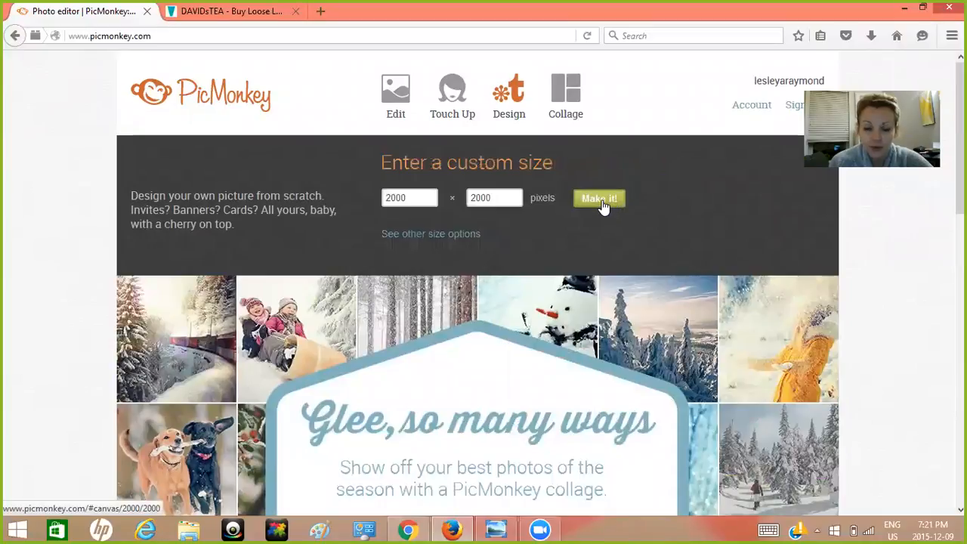
{"action": "left_click_drag", "start_coordinate": [425, 198], "coordinate": [368, 204]}
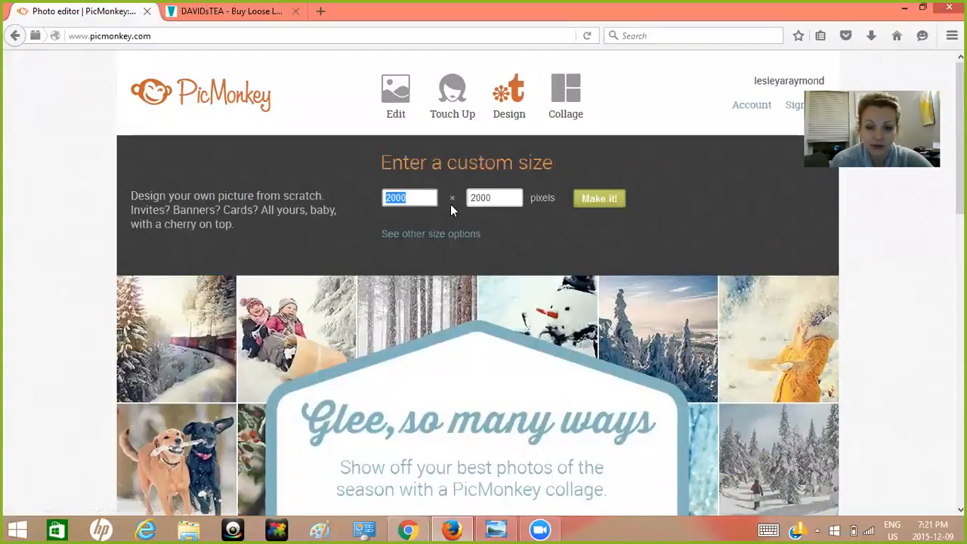
{"action": "left_click", "coordinate": [605, 200]}
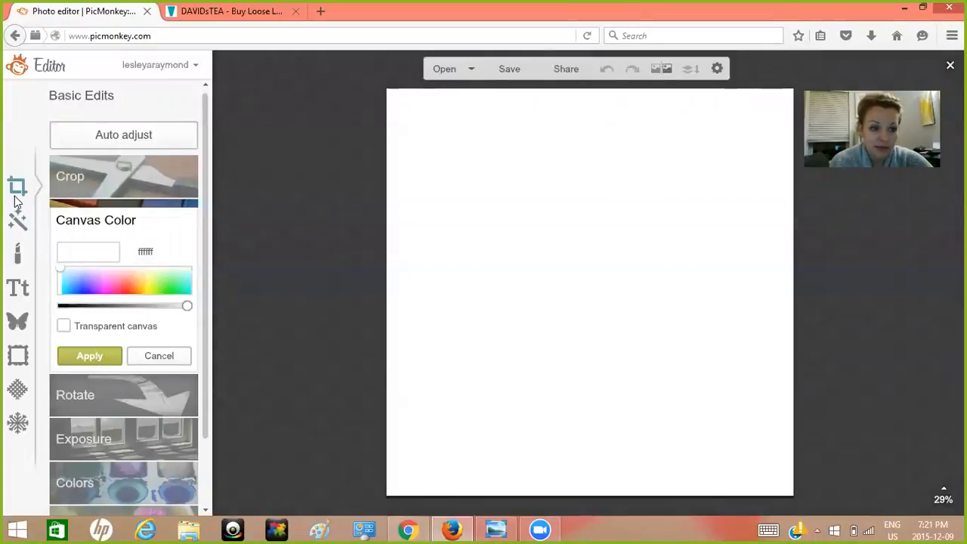
- Crop the blank canvas to its upper part at full width, about 2000 × 1336 pixels
{"action": "left_click", "coordinate": [108, 180]}
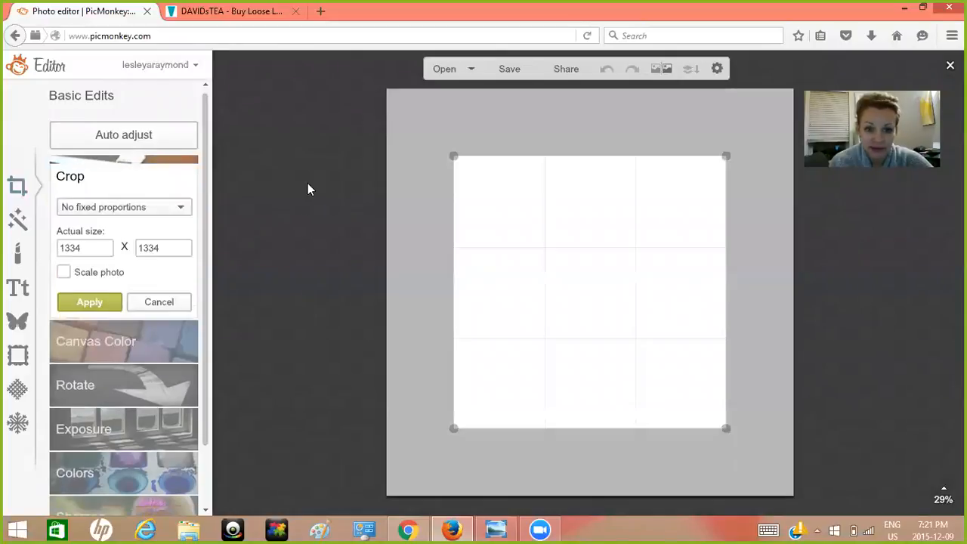
{"action": "left_click_drag", "start_coordinate": [479, 239], "coordinate": [409, 167]}
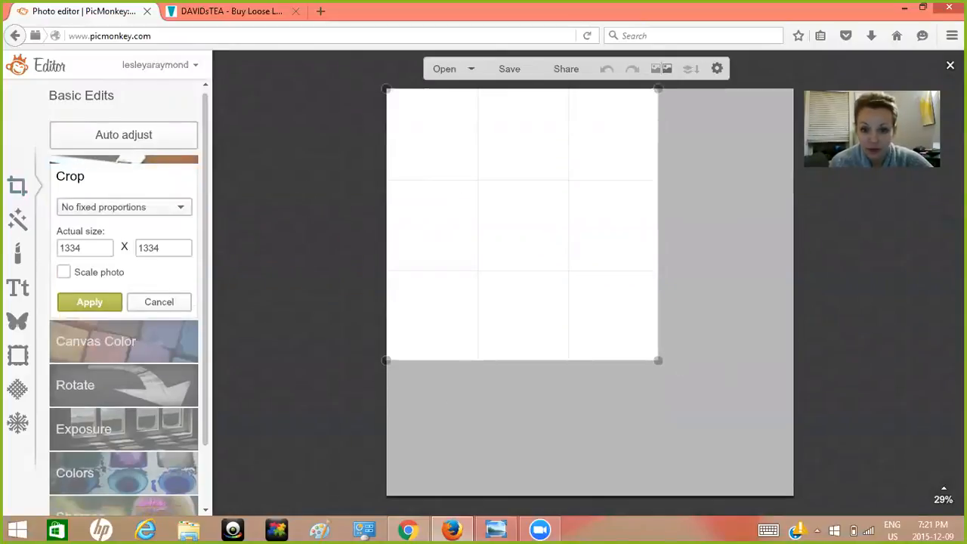
{"action": "left_click_drag", "start_coordinate": [655, 352], "coordinate": [826, 339]}
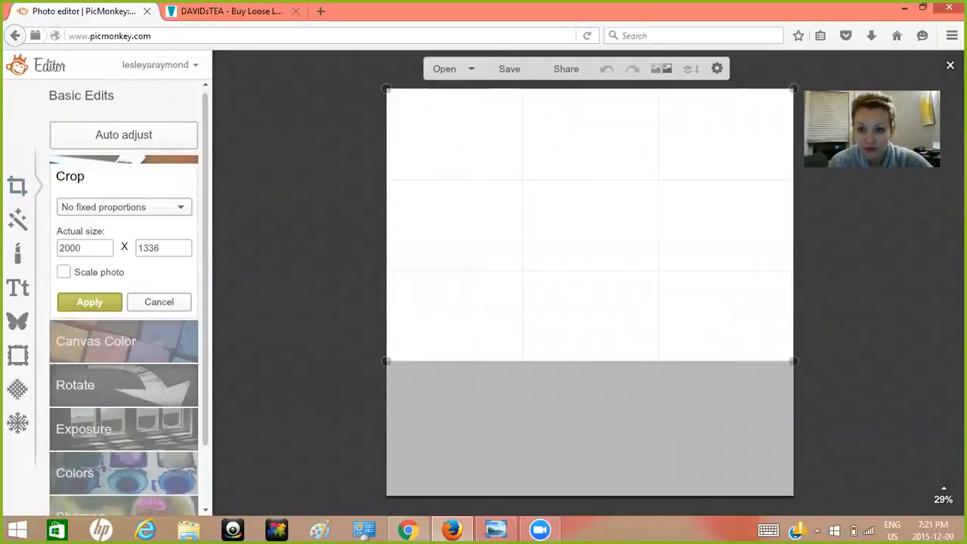
{"action": "left_click", "coordinate": [92, 304]}
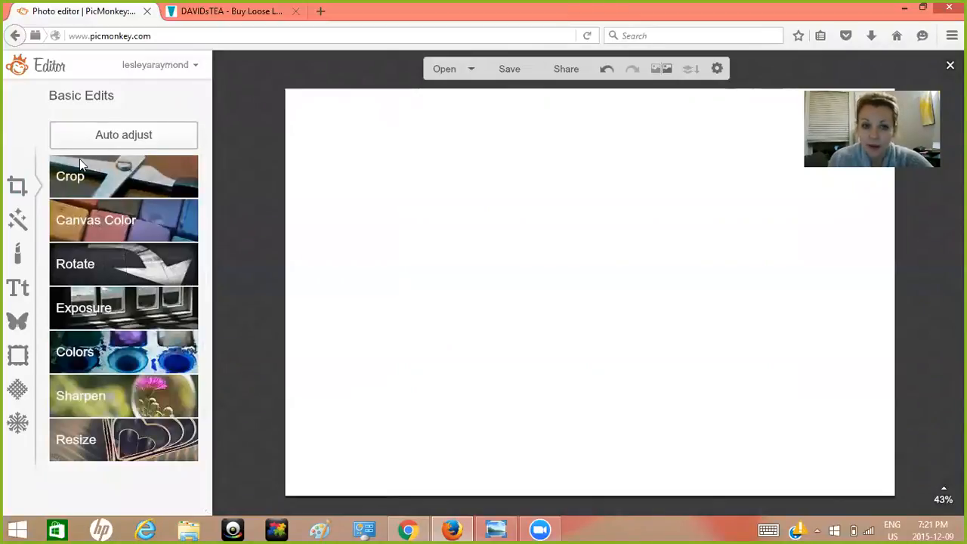
- Browse the green teas on the DAVIDsTEA site to examine the product pictures
{"action": "left_click", "coordinate": [210, 11]}
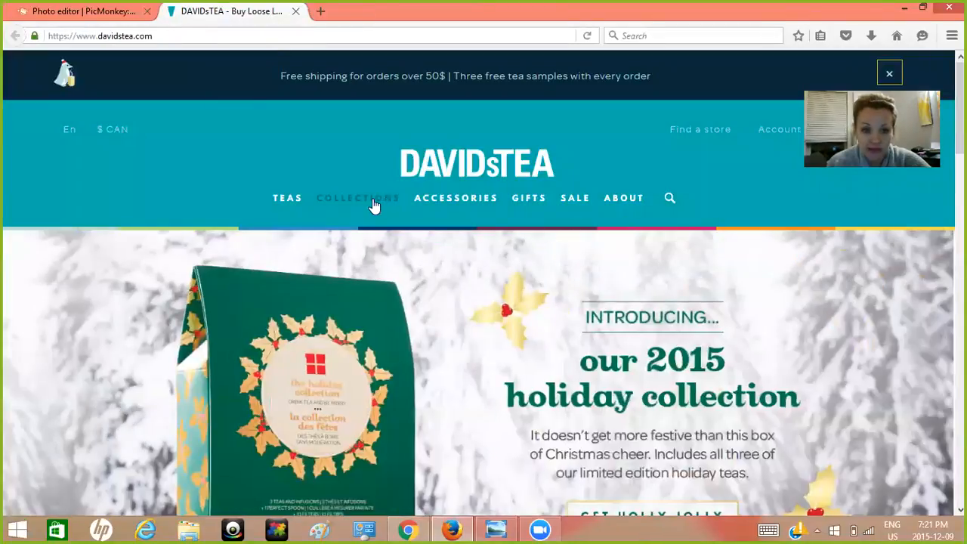
{"action": "mouse_move", "coordinate": [287, 200]}
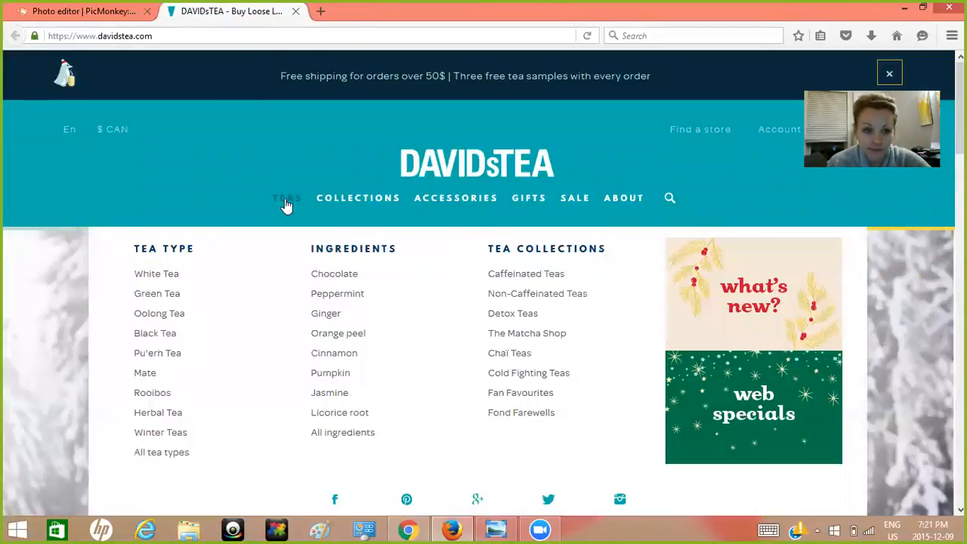
{"action": "left_click", "coordinate": [159, 294]}
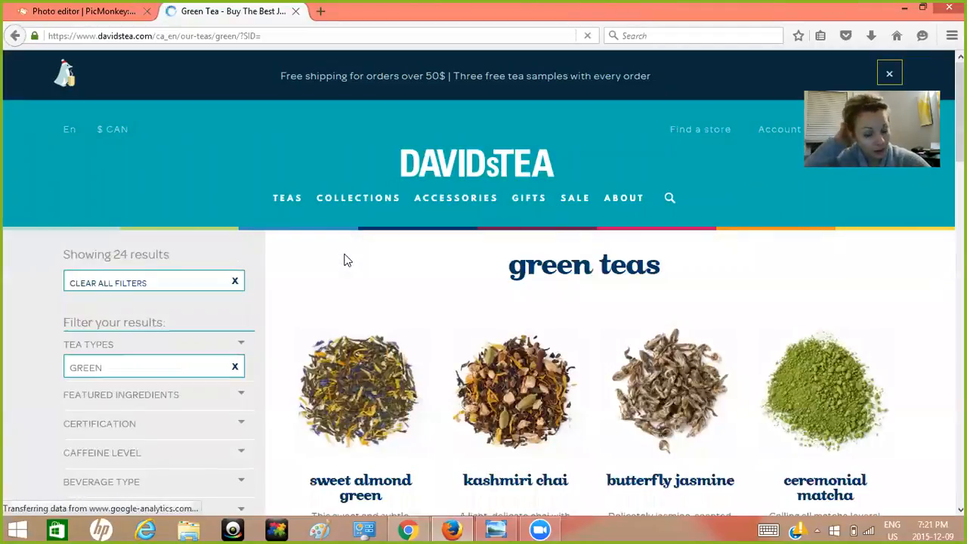
{"action": "scroll", "coordinate": [346, 257], "scroll_direction": "down", "scroll_amount": 3}
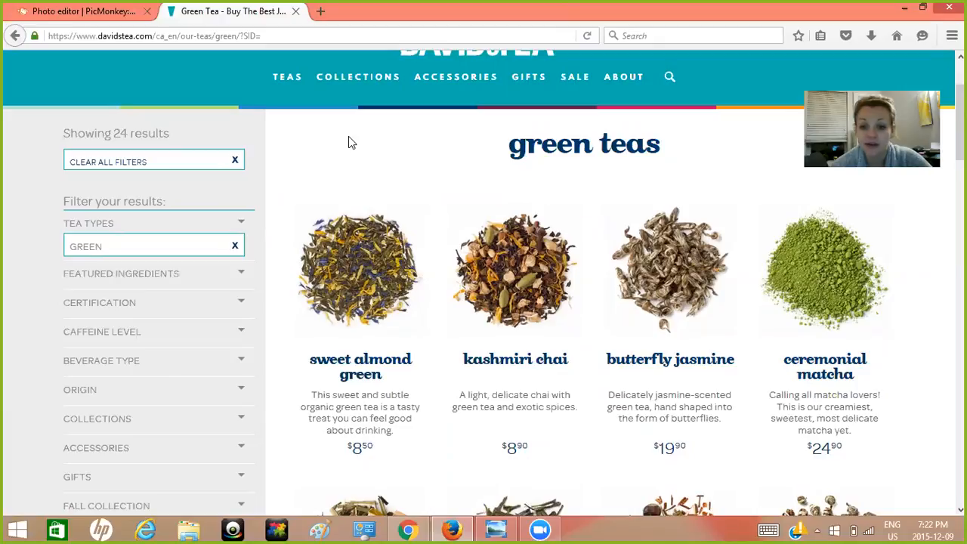
- Add tea1.jpg from the computer's Downloads folder as an overlay and place it near the canvas's upper edge, right of centre
{"action": "left_click", "coordinate": [47, 9]}
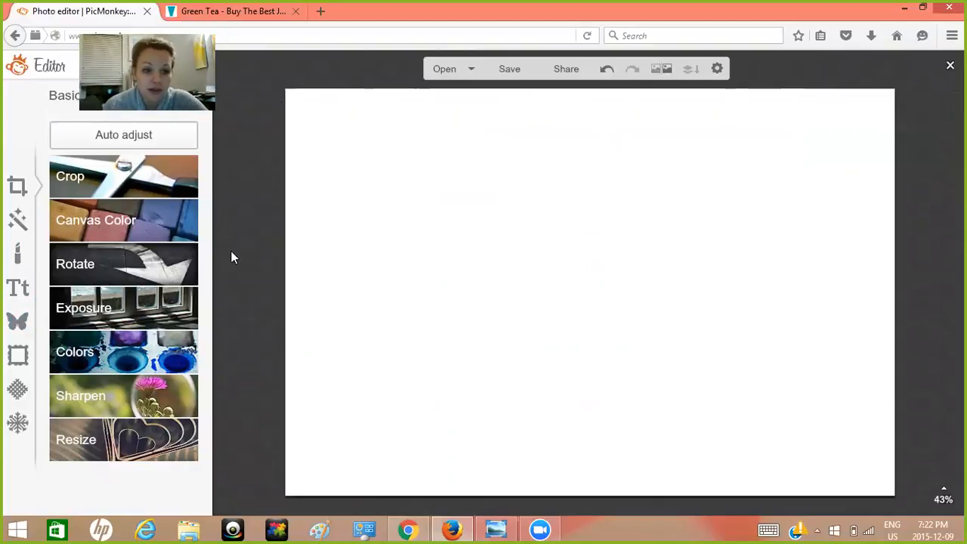
{"action": "left_click", "coordinate": [18, 324]}
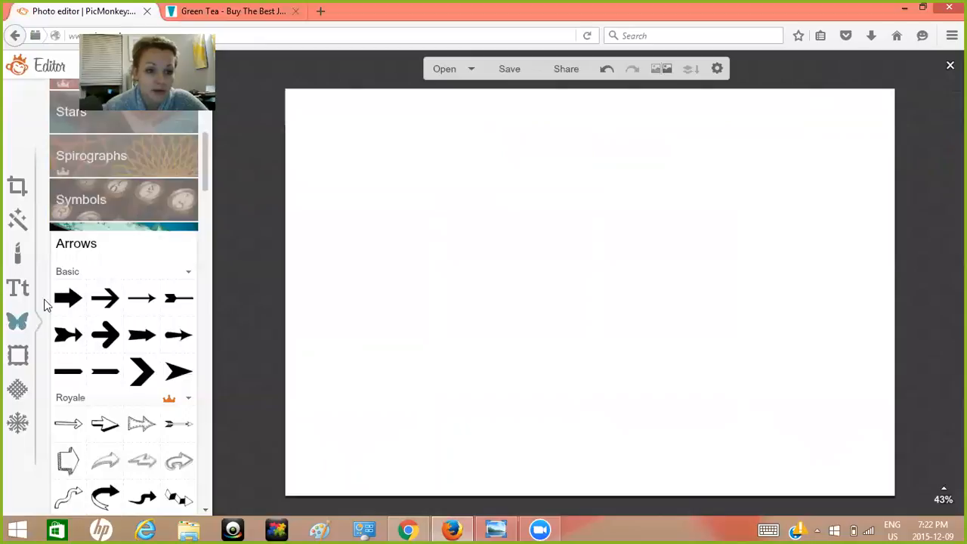
{"action": "left_click_drag", "start_coordinate": [207, 173], "coordinate": [205, 114]}
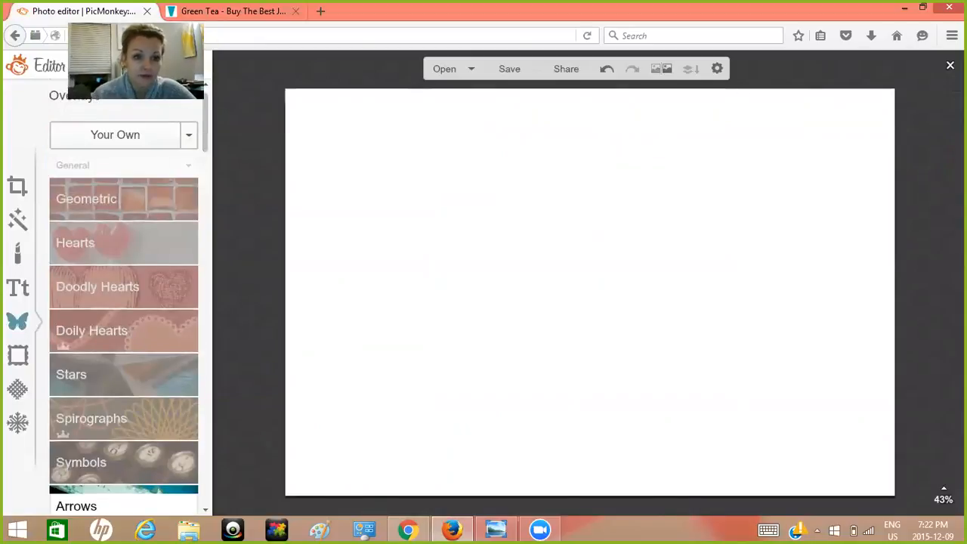
{"action": "left_click", "coordinate": [189, 136]}
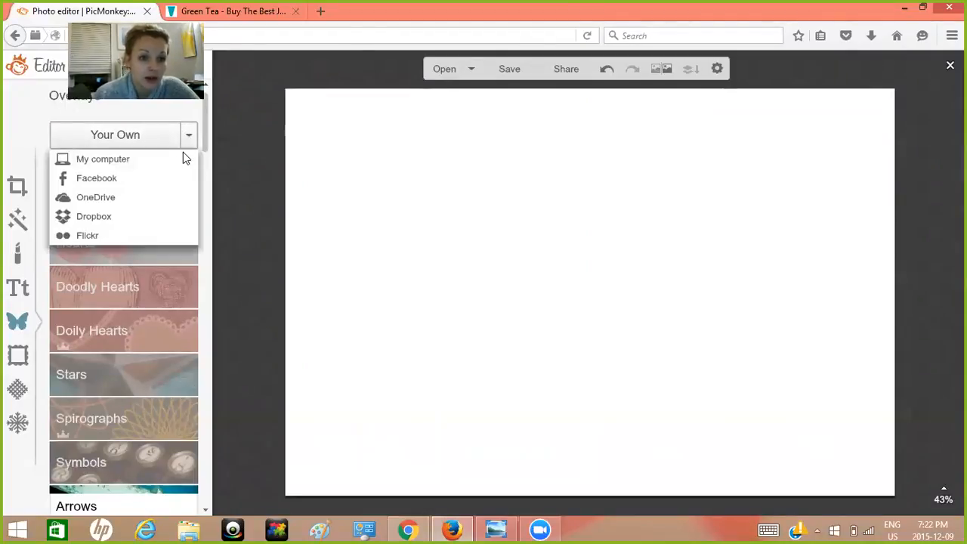
{"action": "left_click", "coordinate": [168, 161]}
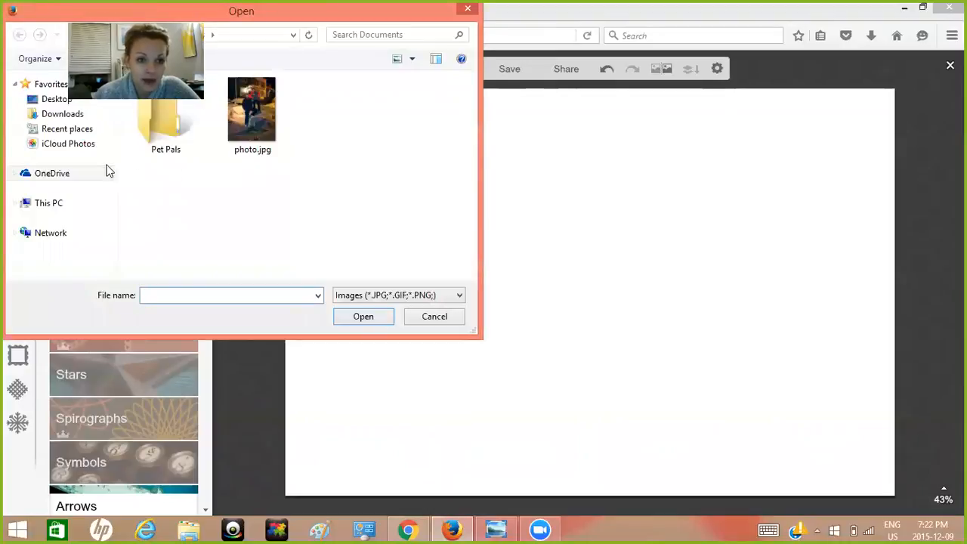
{"action": "left_click", "coordinate": [68, 121]}
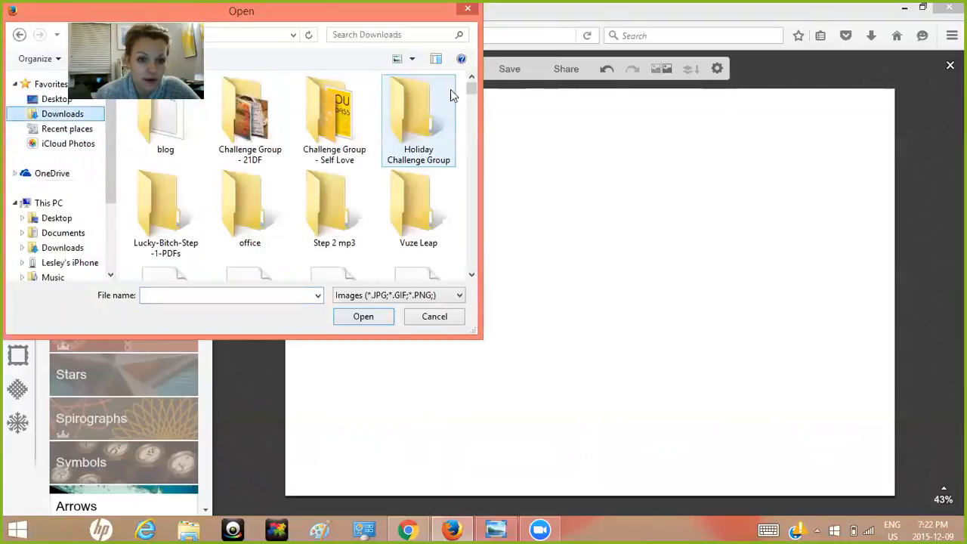
{"action": "left_click_drag", "start_coordinate": [473, 91], "coordinate": [453, 266]}
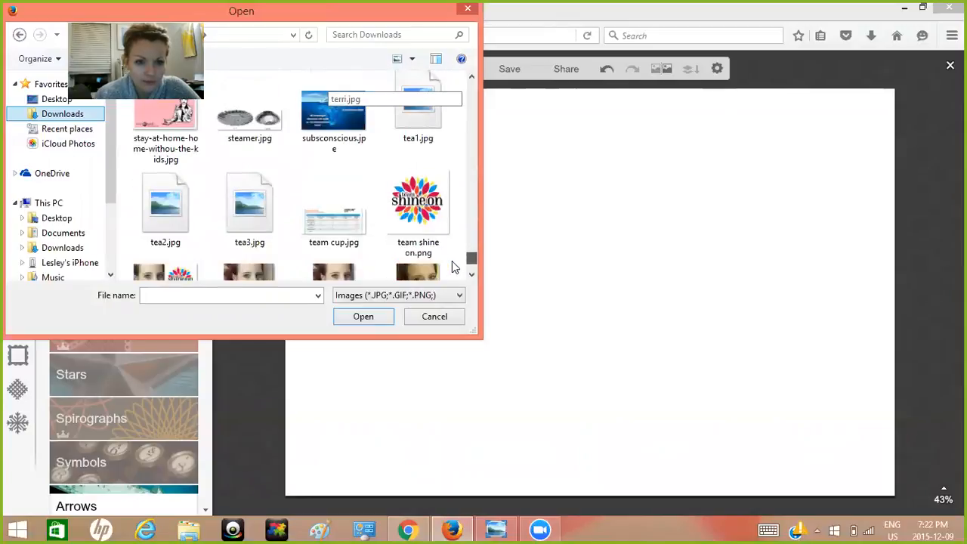
{"action": "left_click", "coordinate": [407, 126]}
{"action": "double_click", "coordinate": [409, 129]}
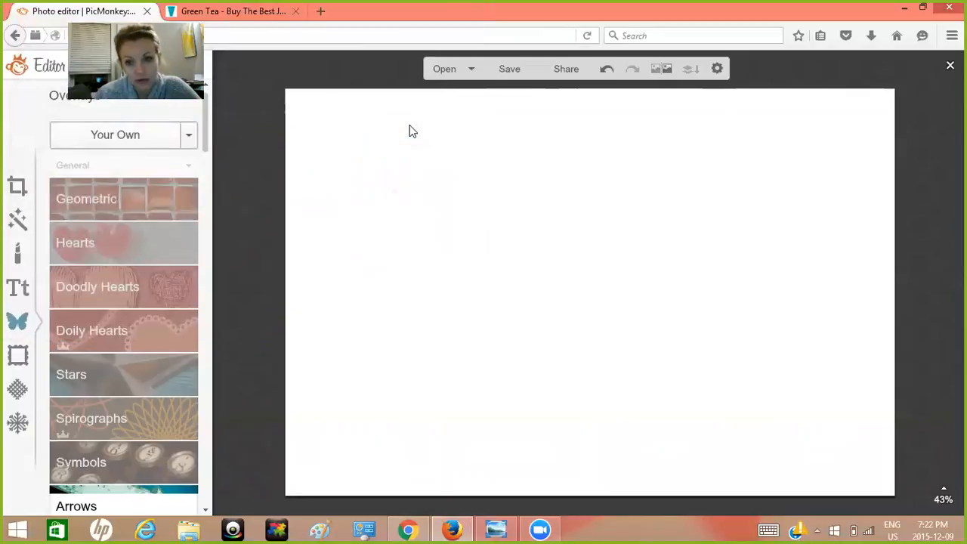
{"action": "left_click_drag", "start_coordinate": [591, 269], "coordinate": [675, 127]}
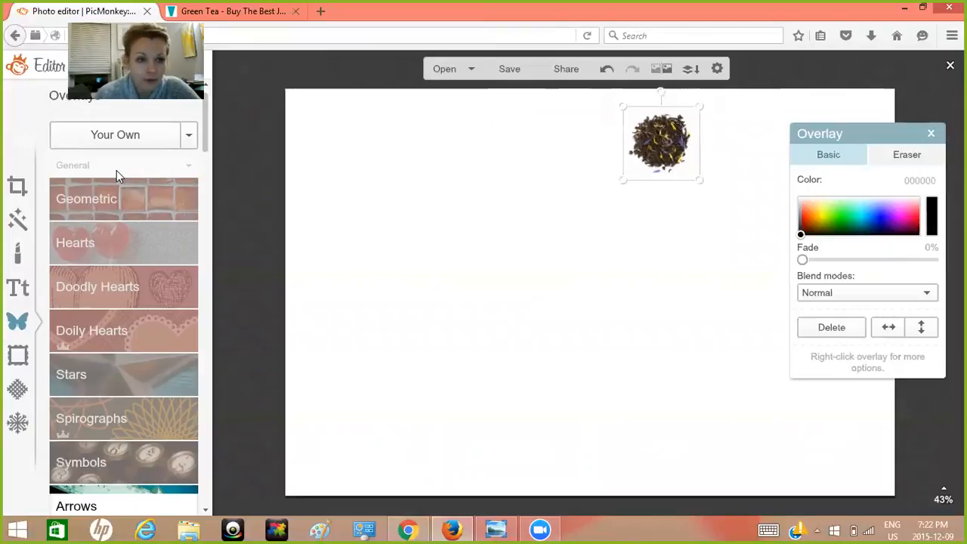
- Add tea2.jpg from the Downloads folder as an overlay and place it below and to the right of the first tea image
{"action": "left_click", "coordinate": [190, 136]}
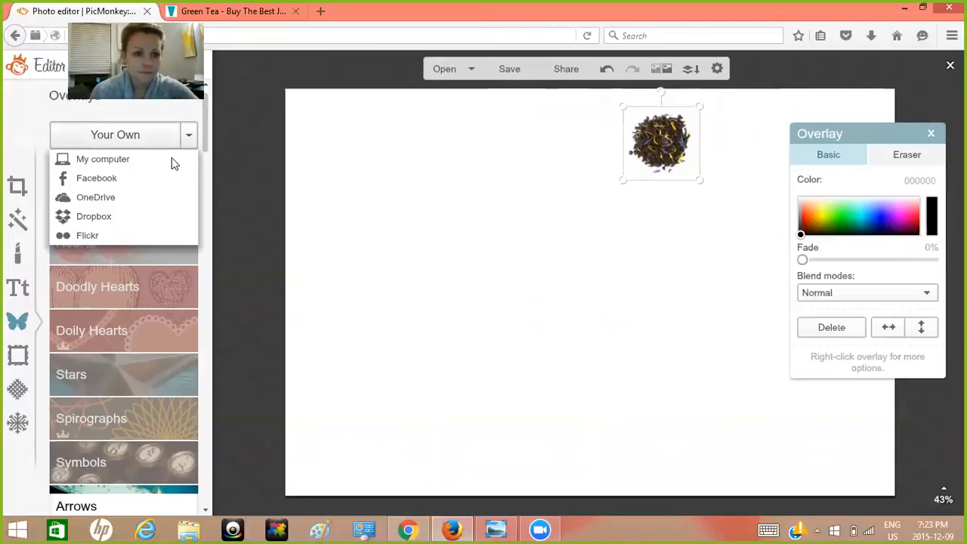
{"action": "left_click", "coordinate": [165, 163]}
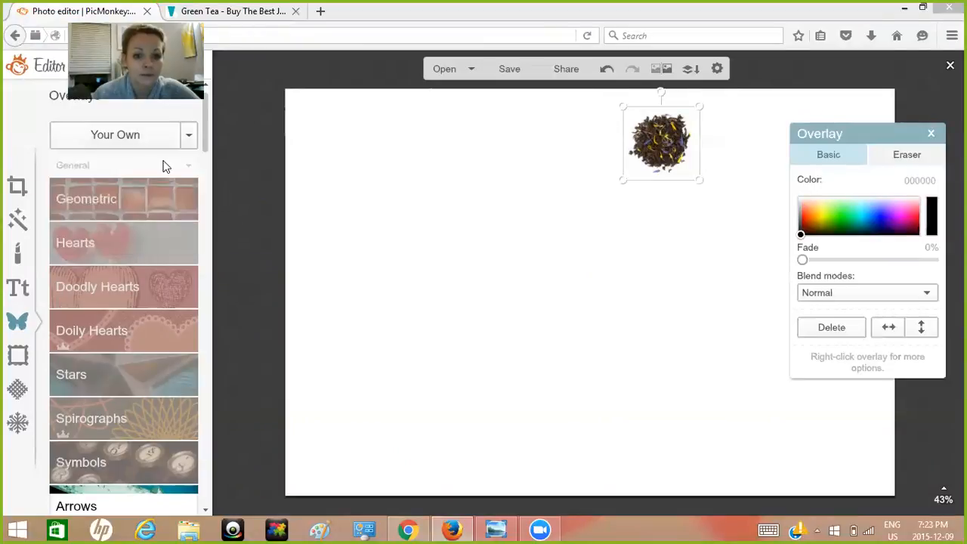
{"action": "left_click_drag", "start_coordinate": [472, 89], "coordinate": [468, 257]}
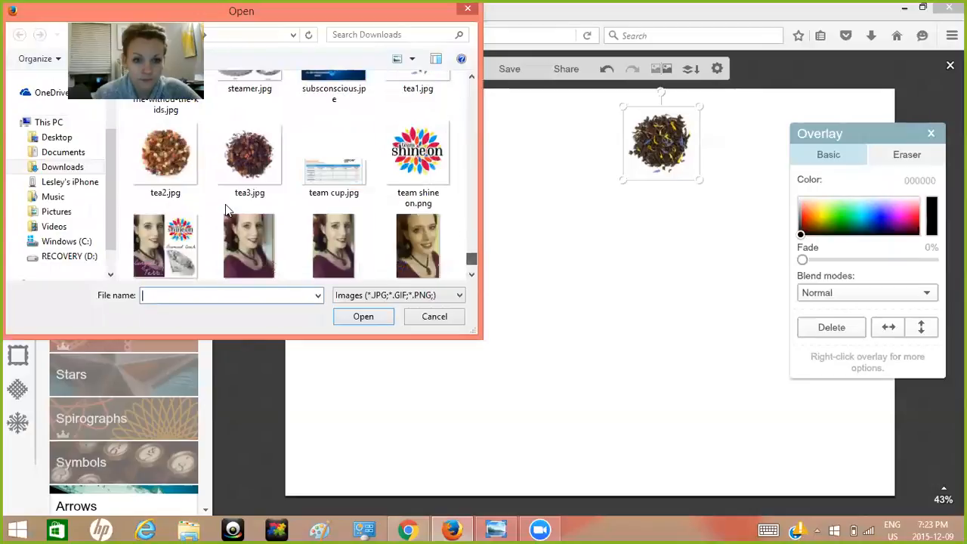
{"action": "double_click", "coordinate": [190, 179]}
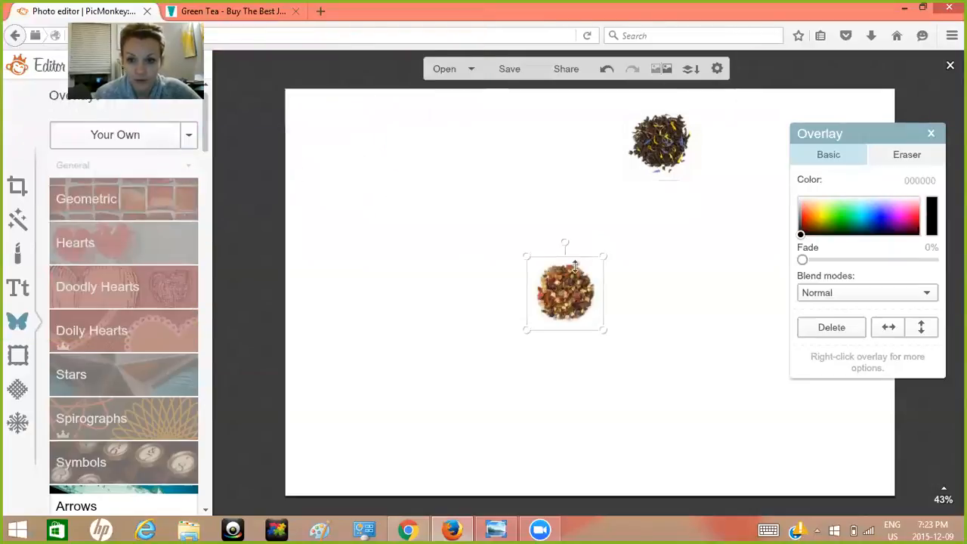
{"action": "left_click_drag", "start_coordinate": [578, 281], "coordinate": [731, 237]}
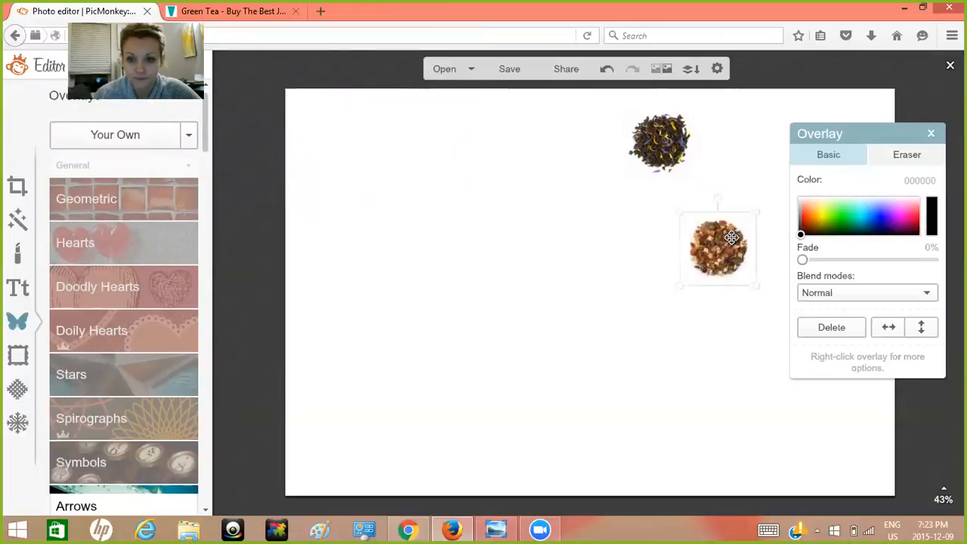
- Add tea3.jpg from the computer's Downloads folder as a third overlay on the canvas
{"action": "left_click", "coordinate": [189, 139]}
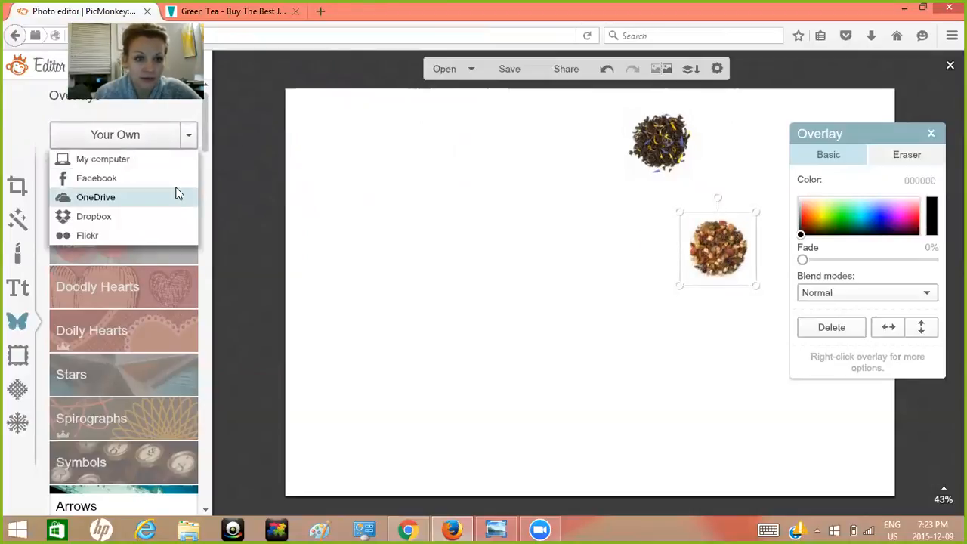
{"action": "left_click", "coordinate": [175, 167]}
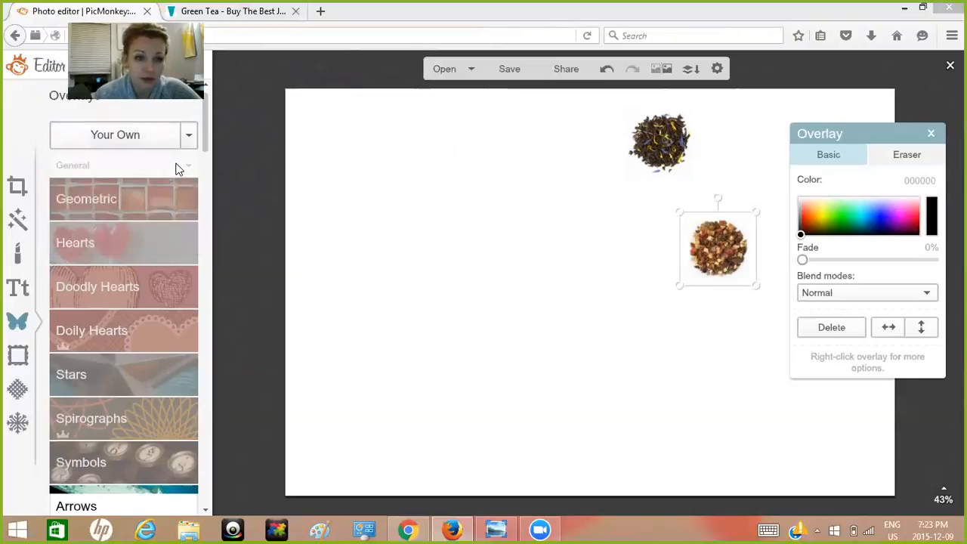
{"action": "left_click_drag", "start_coordinate": [473, 90], "coordinate": [469, 262]}
{"action": "double_click", "coordinate": [275, 217]}
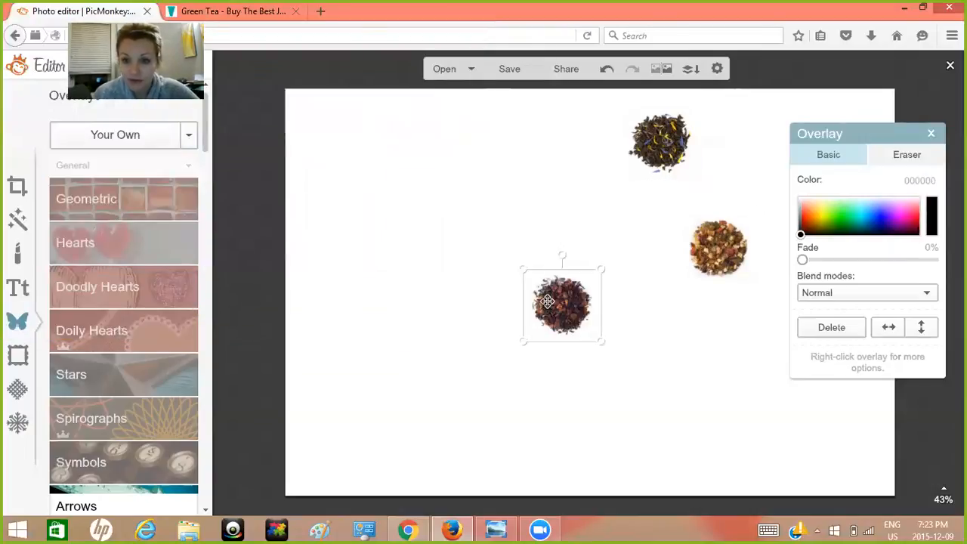
- Move the overlay settings clear of the tea images and enlarge the first tea image from its lower-right corner
{"action": "left_click_drag", "start_coordinate": [907, 134], "coordinate": [352, 221]}
{"action": "left_click", "coordinate": [660, 155]}
{"action": "left_click_drag", "start_coordinate": [701, 181], "coordinate": [768, 238]}
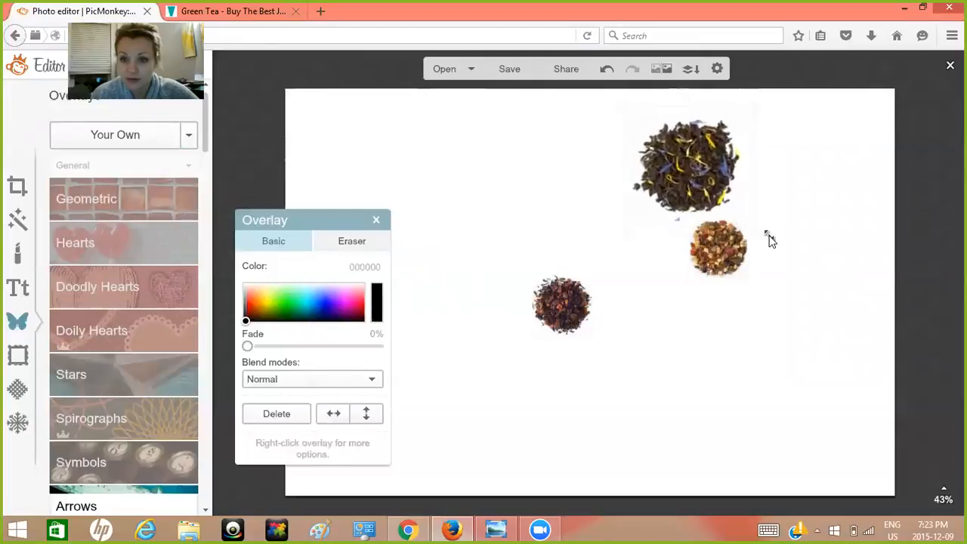
- Move the first tea image into the canvas's upper-right corner, and enlarge the second tea image and place it directly left of the first
{"action": "left_click_drag", "start_coordinate": [689, 175], "coordinate": [830, 156]}
{"action": "left_click", "coordinate": [717, 244]}
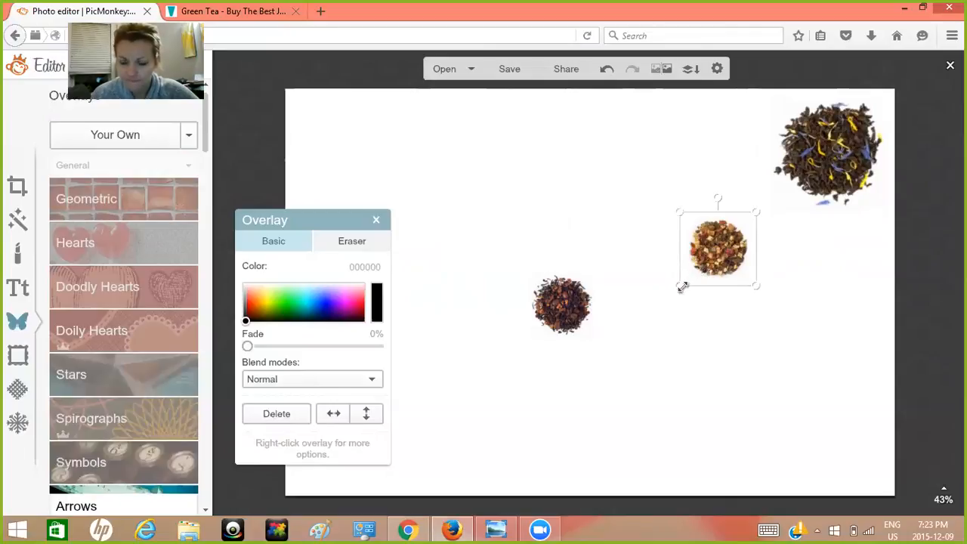
{"action": "left_click_drag", "start_coordinate": [680, 282], "coordinate": [620, 340]}
{"action": "left_click_drag", "start_coordinate": [663, 297], "coordinate": [676, 173]}
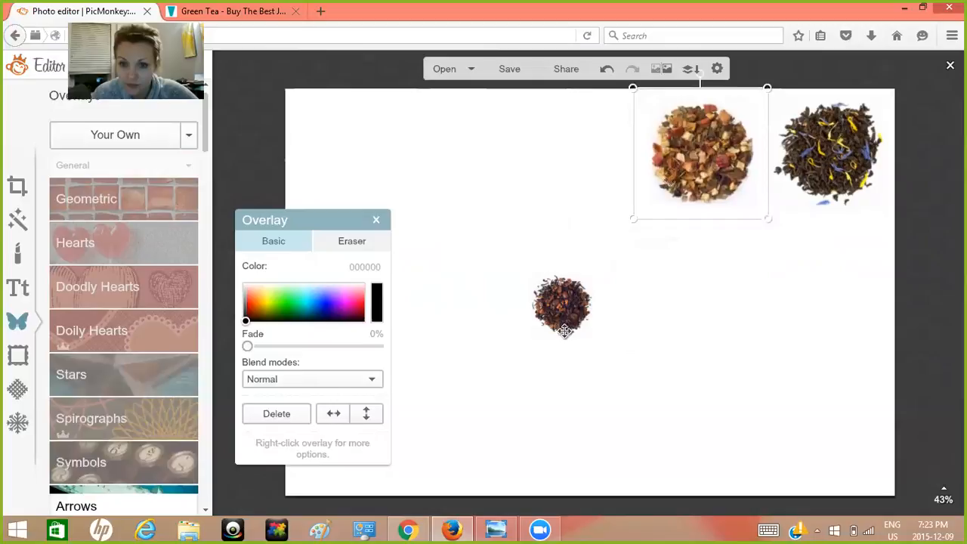
- Enlarge the third tea image and place it left of the second to complete the row along the canvas's upper edge
{"action": "left_click", "coordinate": [578, 291]}
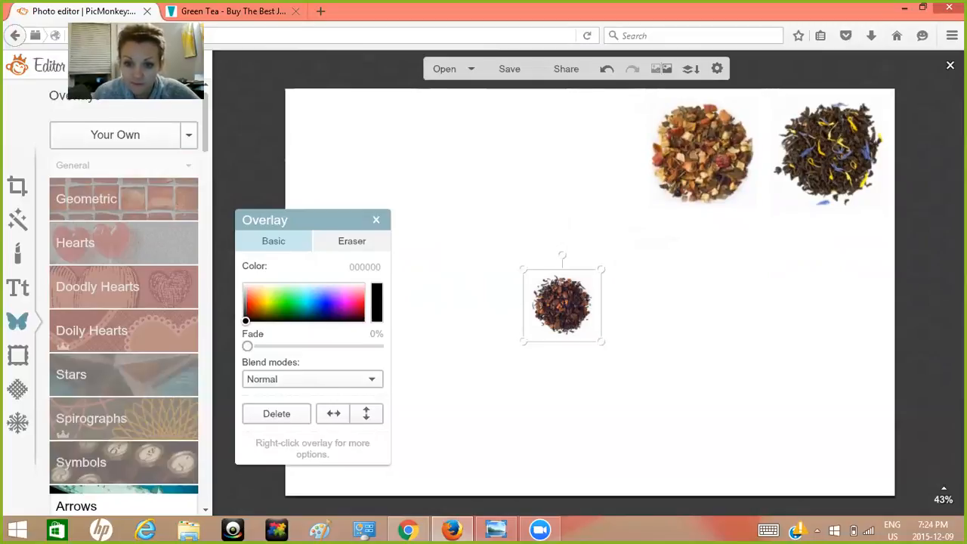
{"action": "left_click_drag", "start_coordinate": [602, 342], "coordinate": [688, 399]}
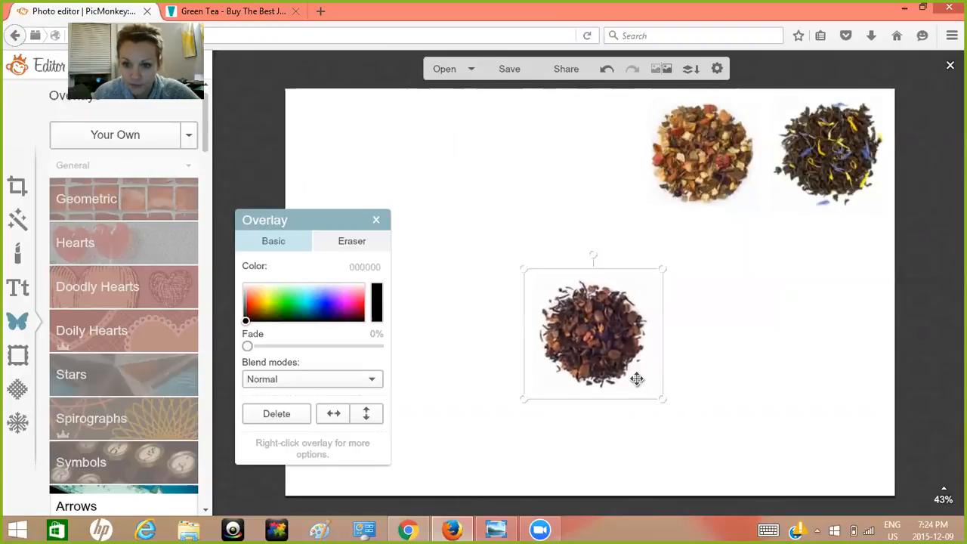
{"action": "left_click_drag", "start_coordinate": [603, 362], "coordinate": [609, 173]}
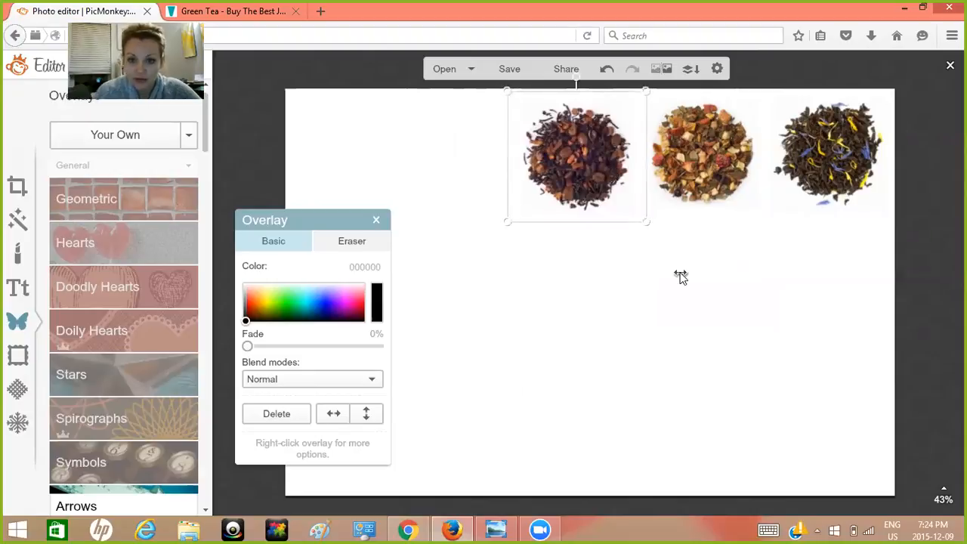
{"action": "left_click", "coordinate": [626, 259]}
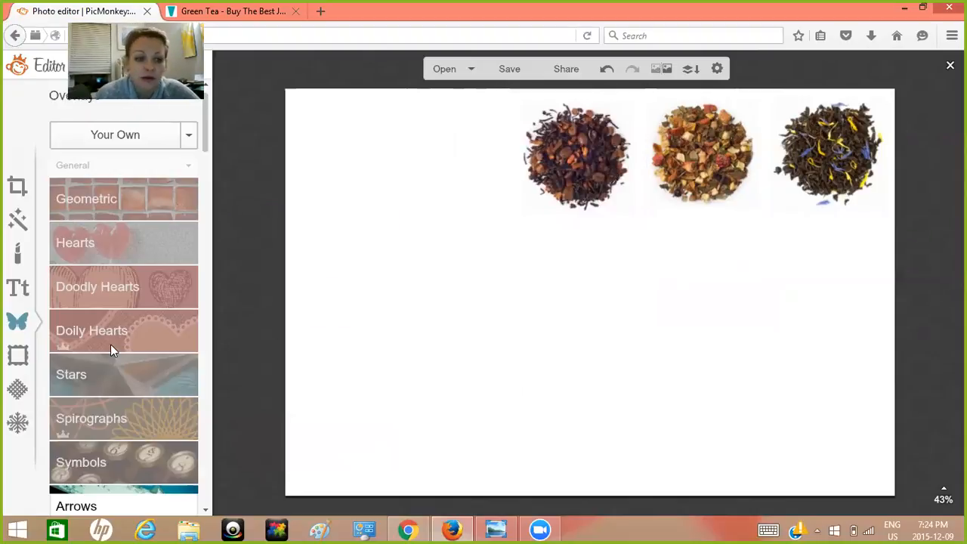
- Apply the snowflake border from the Winterland theme's Winterscapes frames in red along the canvas's lower edge
{"action": "left_click", "coordinate": [18, 422]}
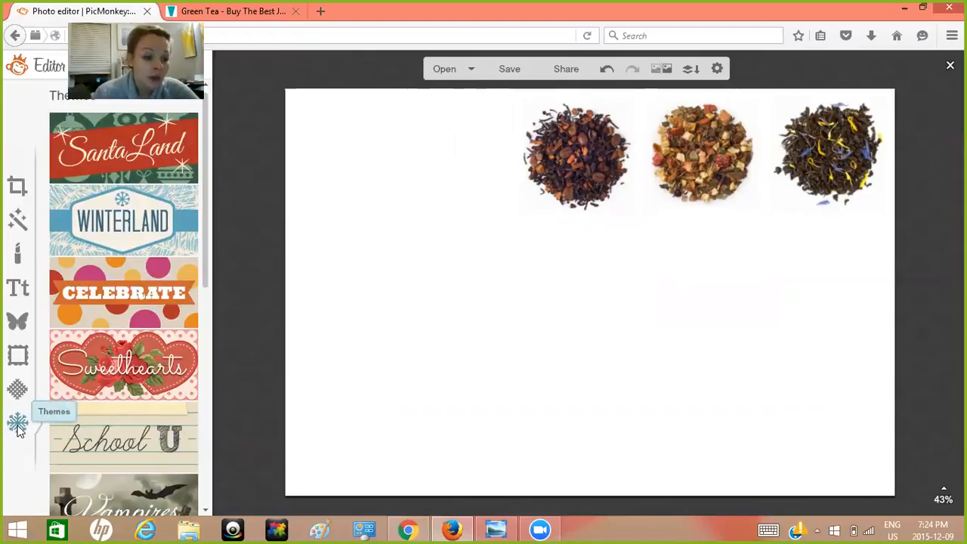
{"action": "left_click", "coordinate": [118, 243]}
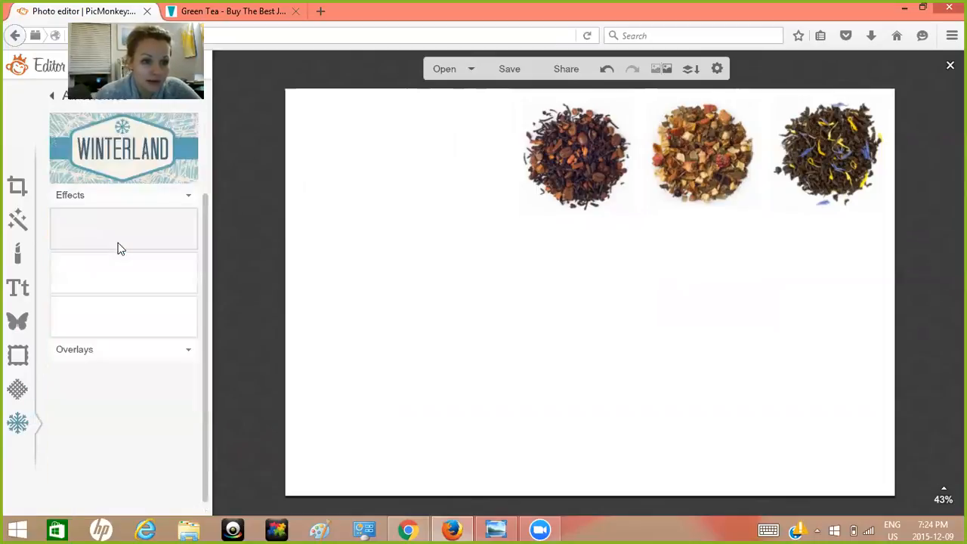
{"action": "left_click_drag", "start_coordinate": [205, 221], "coordinate": [201, 449]}
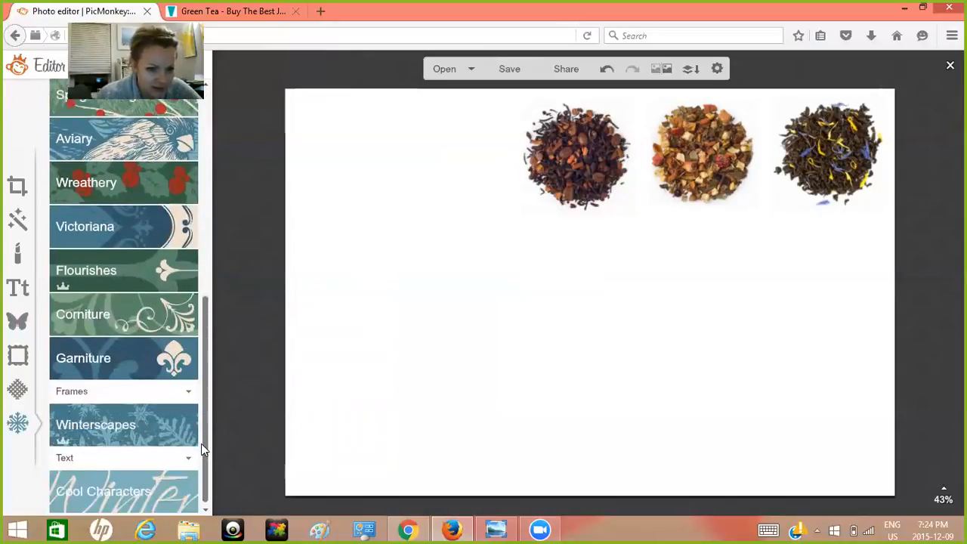
{"action": "left_click", "coordinate": [156, 432]}
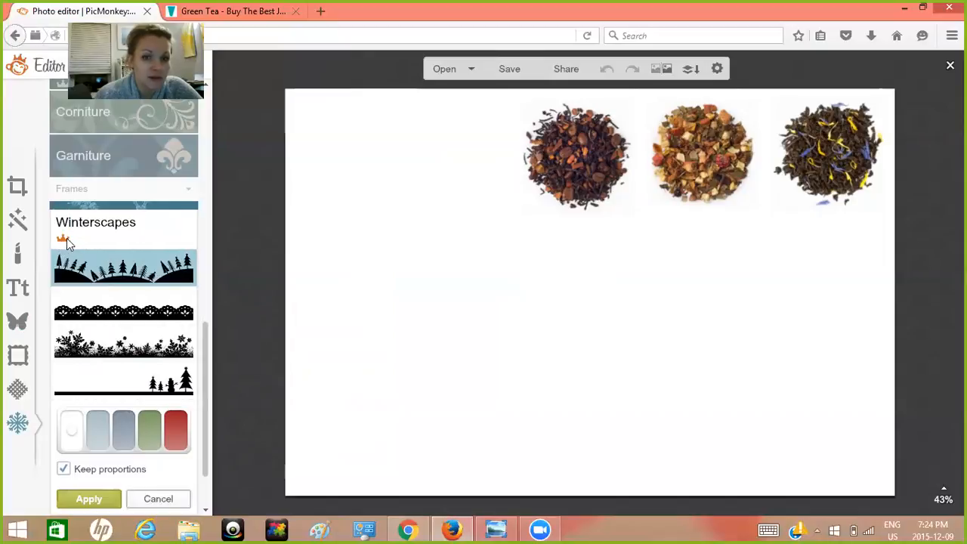
{"action": "mouse_move", "coordinate": [66, 238]}
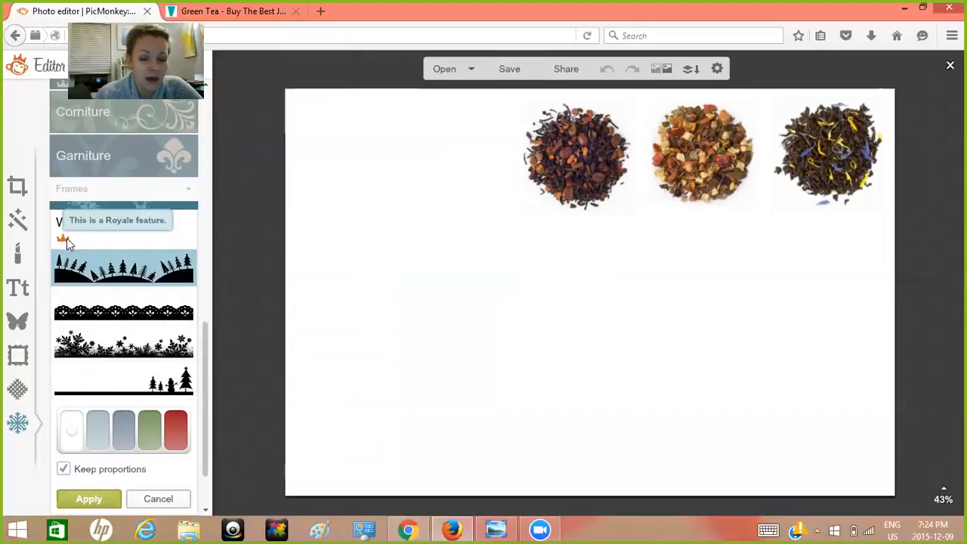
{"action": "left_click", "coordinate": [95, 346]}
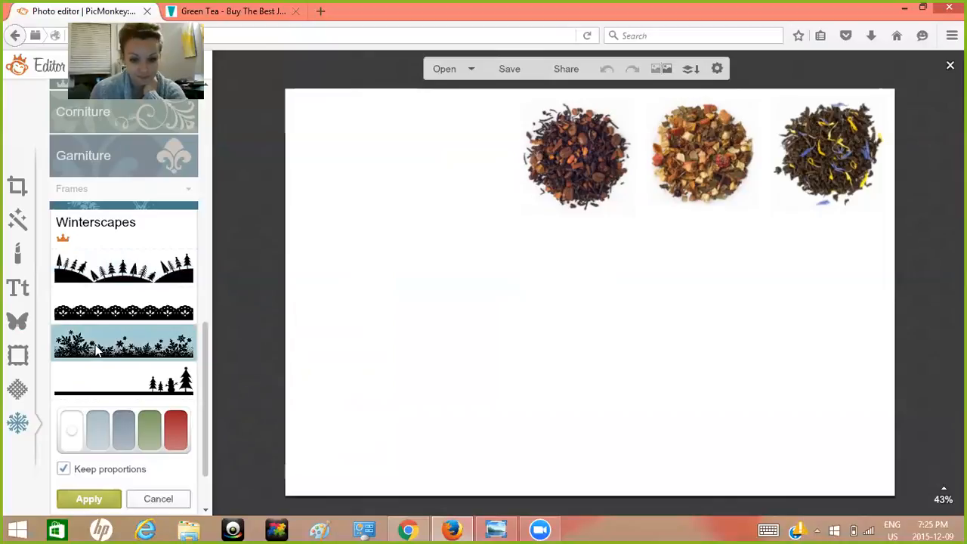
{"action": "left_click", "coordinate": [174, 429]}
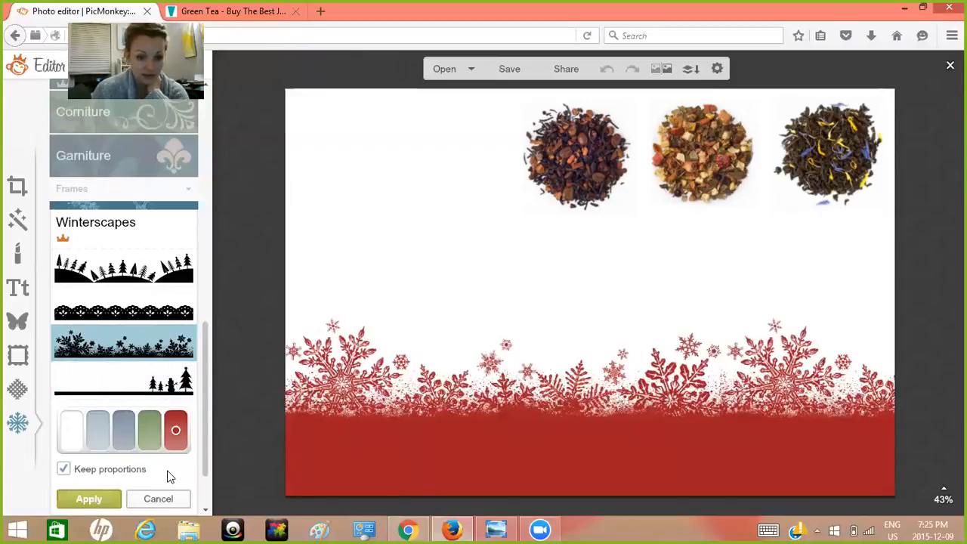
{"action": "left_click", "coordinate": [89, 500]}
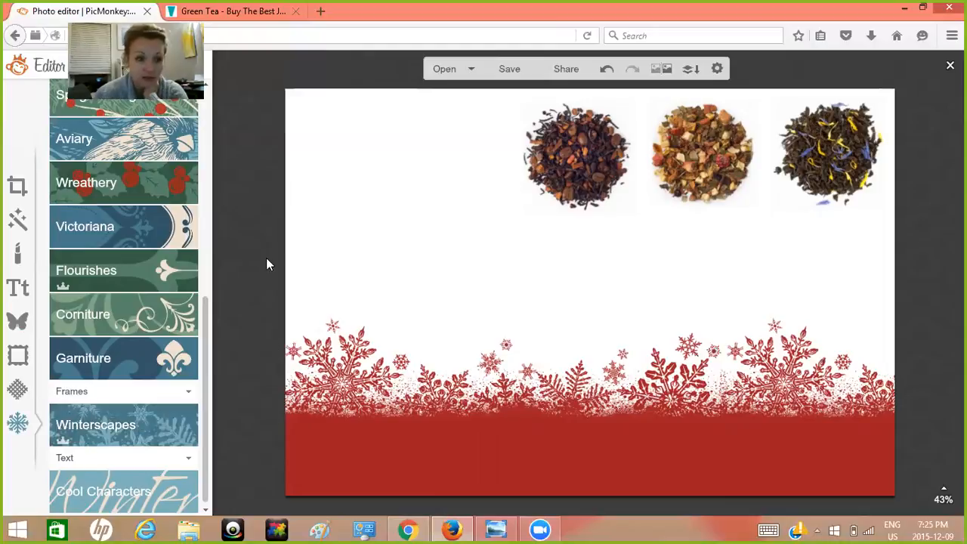
- Try an Aviary bird overlay on the canvas, enlarge it, and delete it
{"action": "left_click", "coordinate": [158, 147]}
{"action": "left_click", "coordinate": [149, 176]}
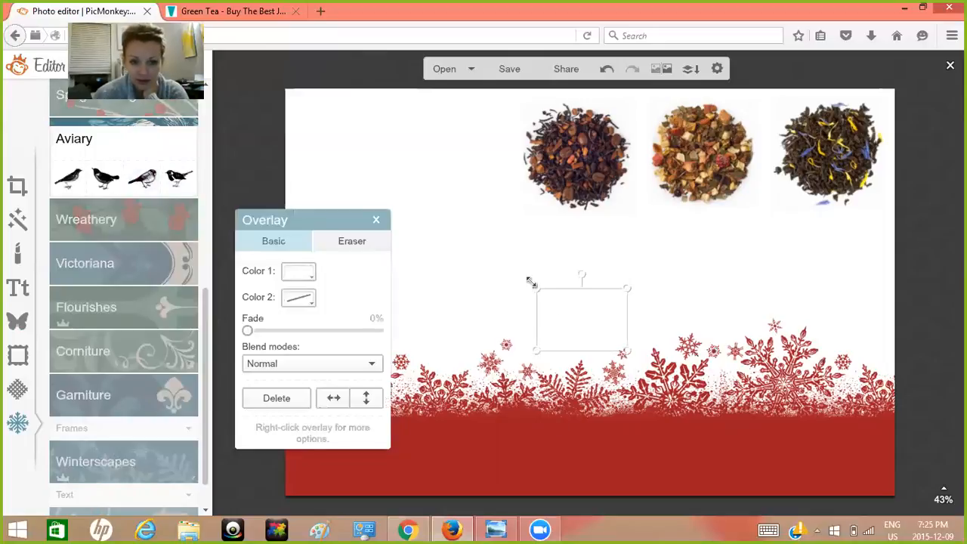
{"action": "left_click_drag", "start_coordinate": [532, 284], "coordinate": [455, 246]}
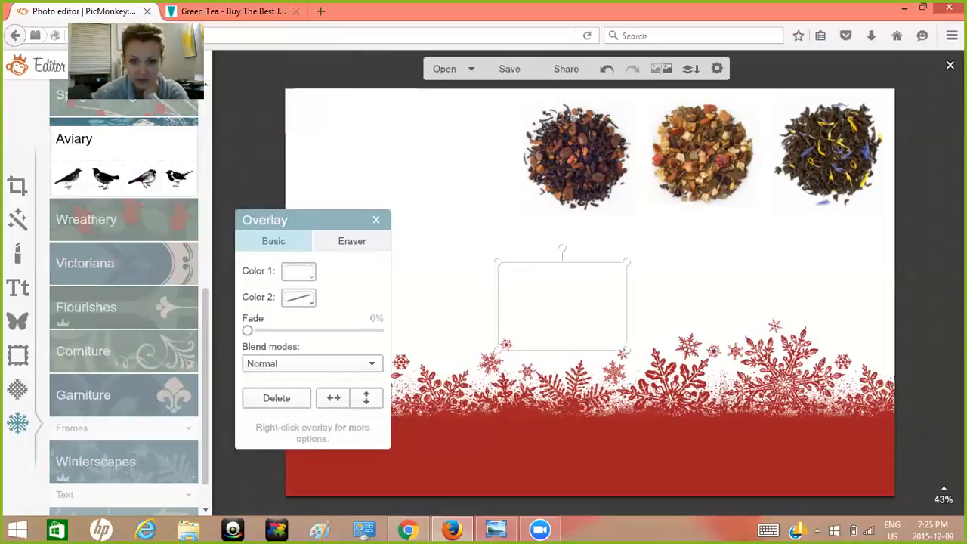
{"action": "left_click", "coordinate": [267, 399]}
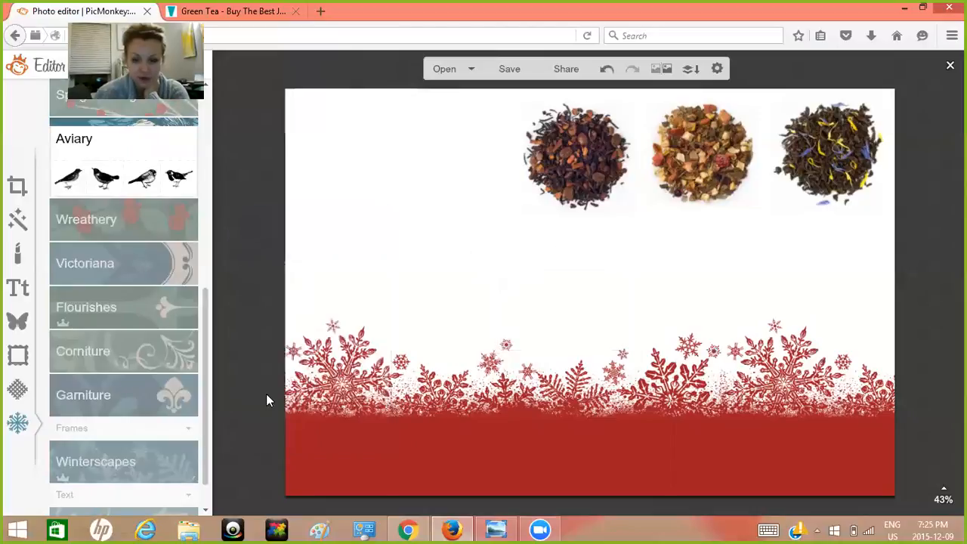
- Try the third Basic wreath from the Wreathery overlays on the canvas and delete it
{"action": "left_click", "coordinate": [125, 222]}
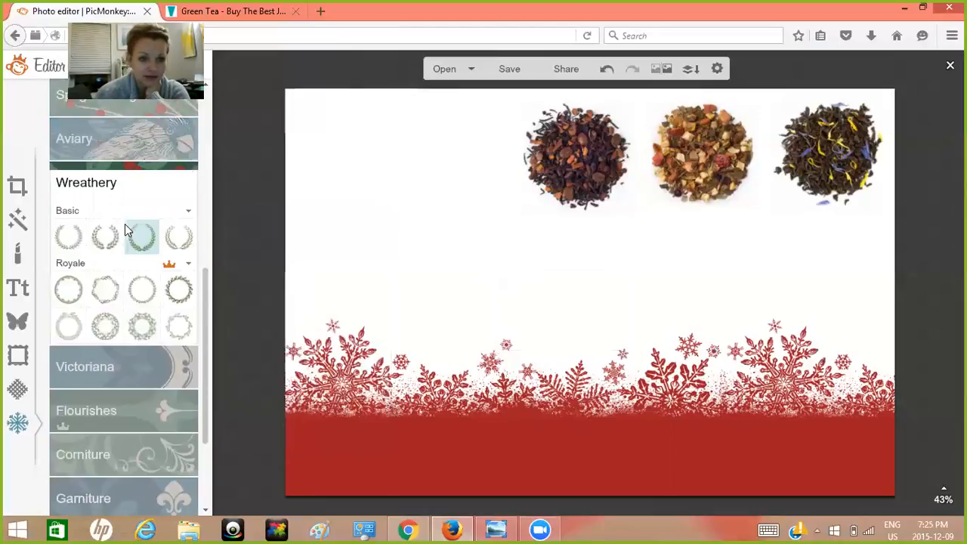
{"action": "left_click", "coordinate": [142, 251]}
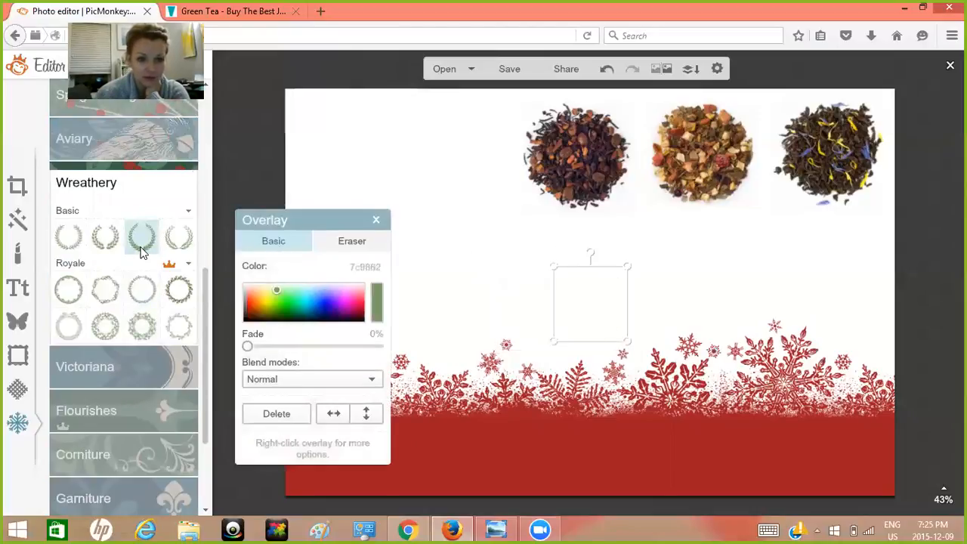
{"action": "left_click", "coordinate": [299, 415]}
- Try the oval Victoriana frame overlay with Color 1 set to bright green, and delete it
{"action": "left_click", "coordinate": [132, 369]}
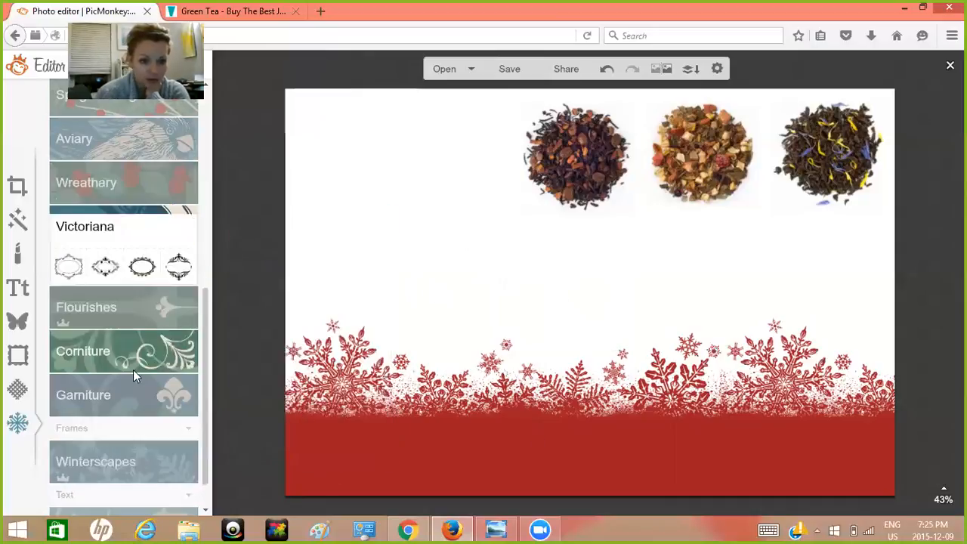
{"action": "left_click", "coordinate": [144, 268]}
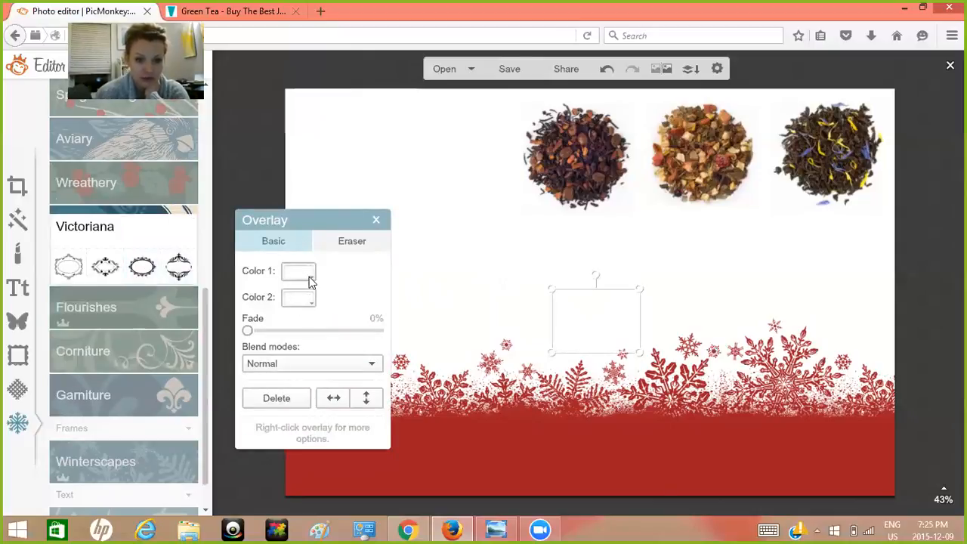
{"action": "left_click", "coordinate": [308, 276]}
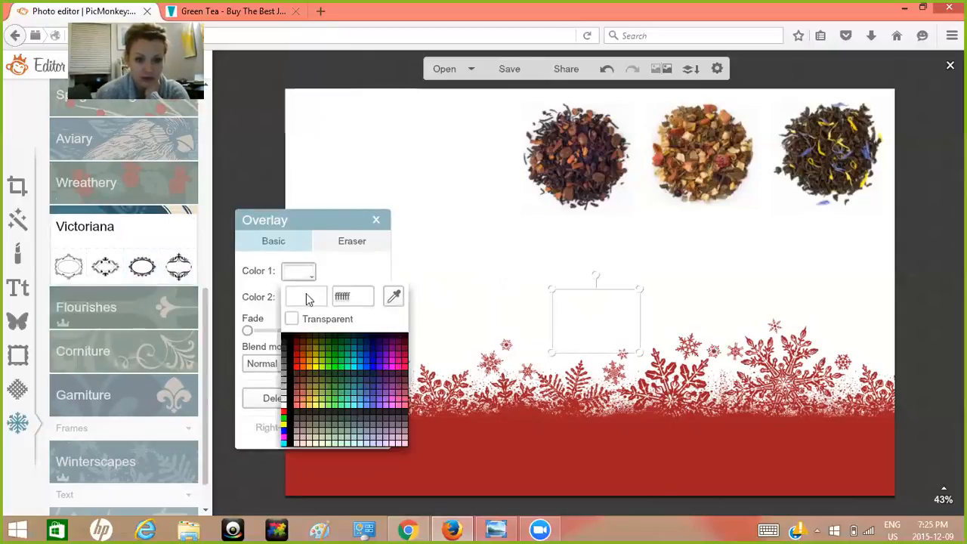
{"action": "left_click", "coordinate": [329, 360]}
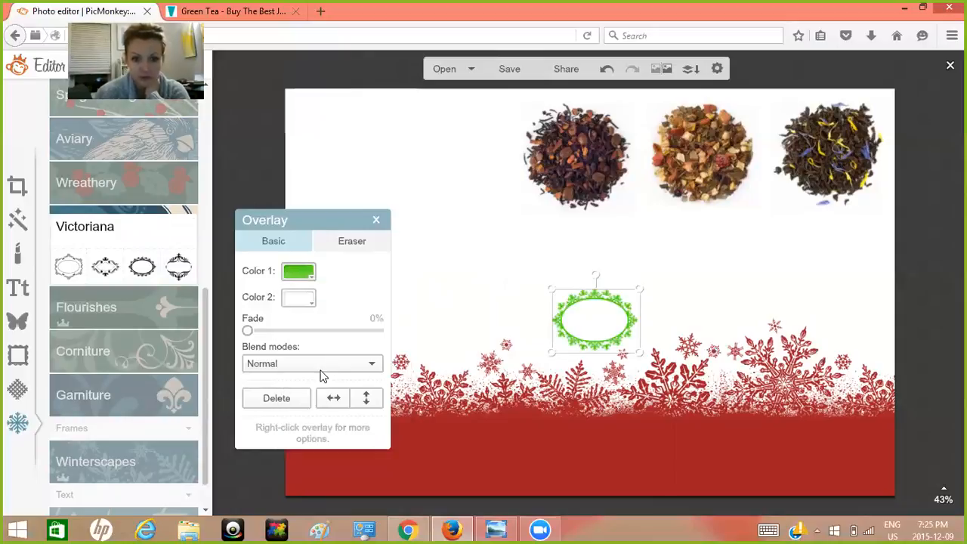
{"action": "left_click", "coordinate": [321, 365]}
{"action": "left_click", "coordinate": [235, 401]}
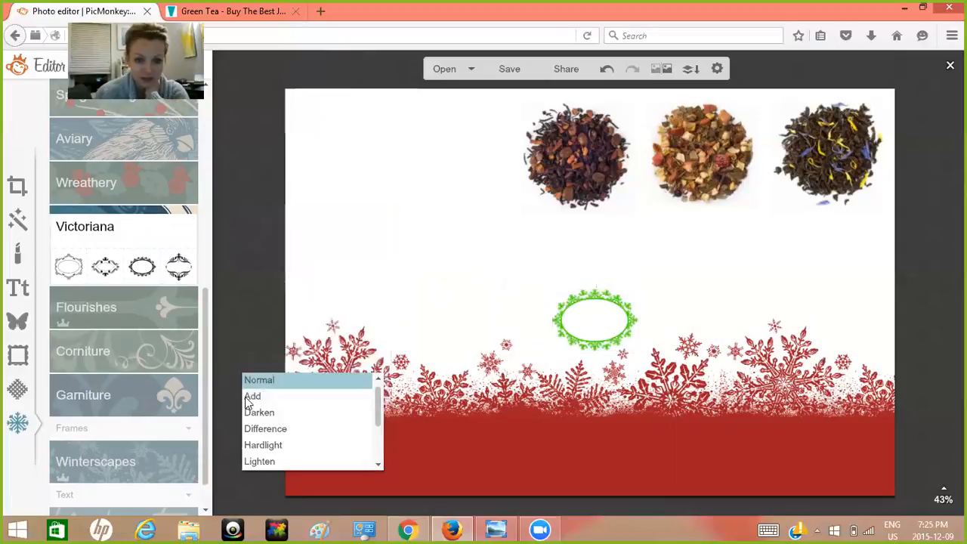
{"action": "left_click", "coordinate": [565, 303]}
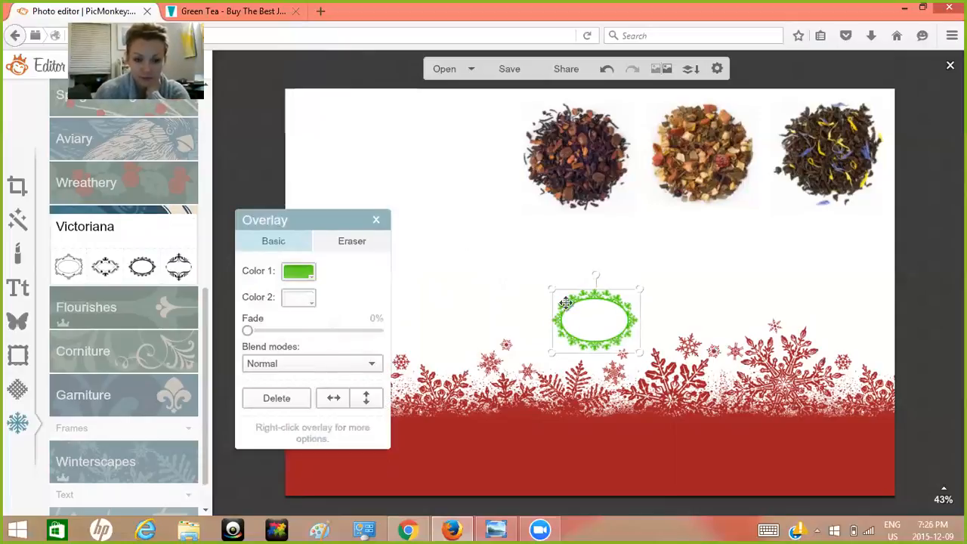
{"action": "left_click", "coordinate": [273, 399]}
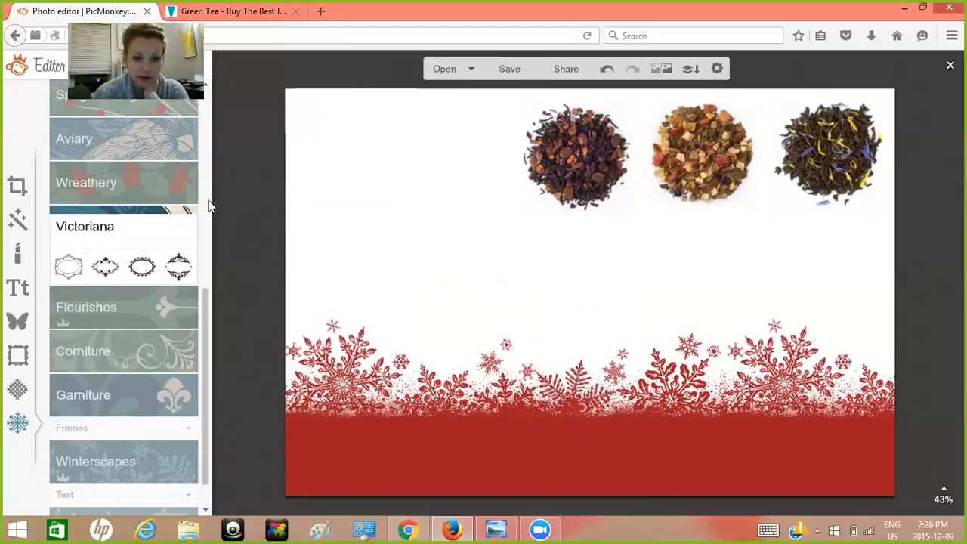
- Start adding an own overlay from the computer and open the Beachbody folder in Pictures
{"action": "left_click", "coordinate": [19, 323]}
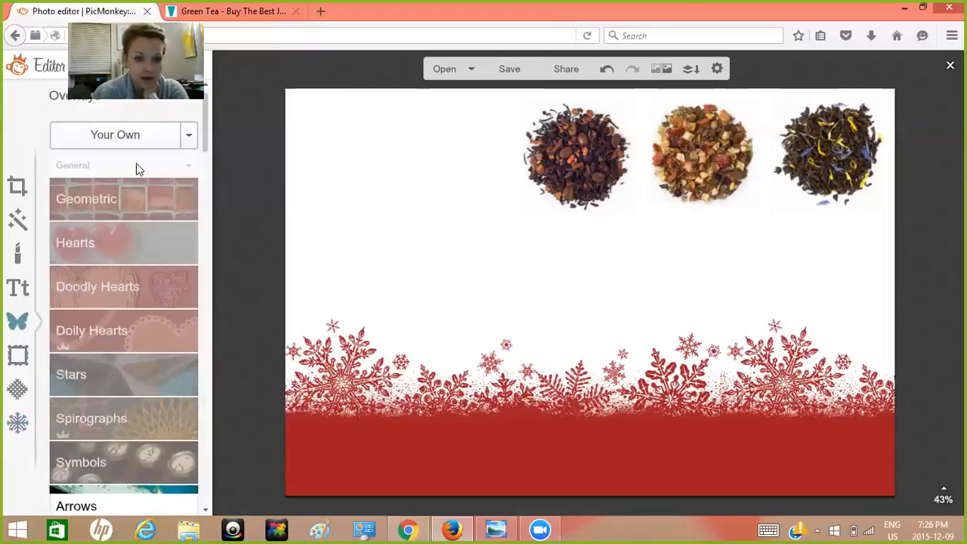
{"action": "left_click", "coordinate": [188, 137]}
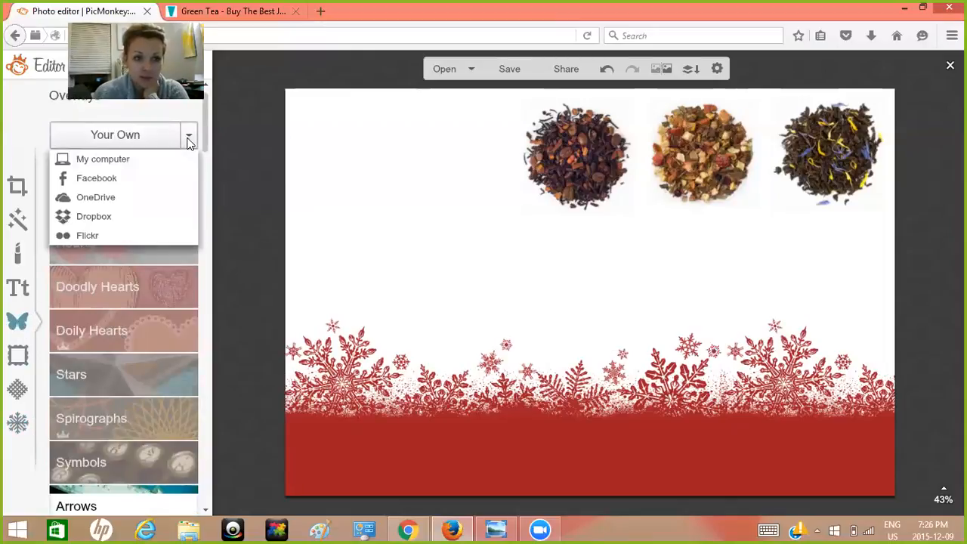
{"action": "left_click", "coordinate": [156, 158]}
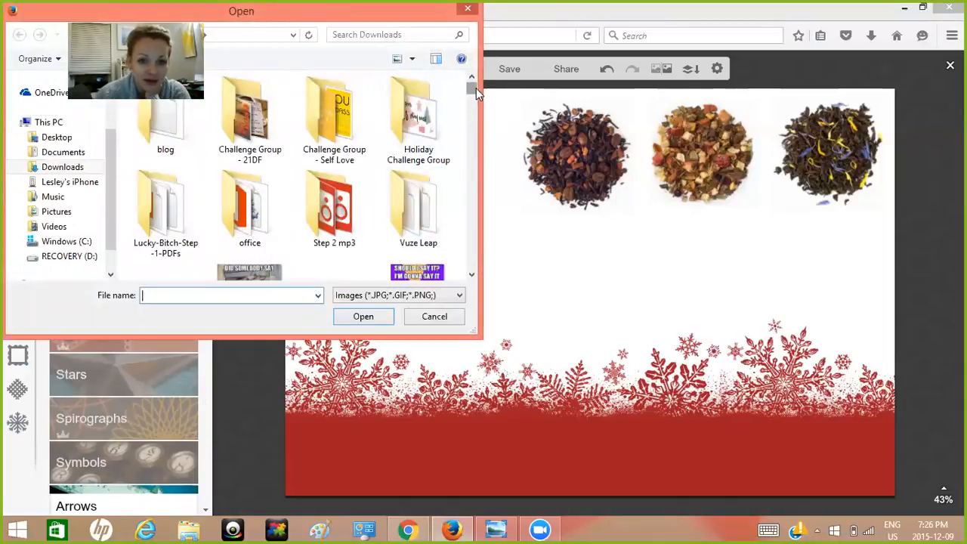
{"action": "mouse_move", "coordinate": [476, 88]}
{"action": "left_mouse_down"}
{"action": "mouse_move", "coordinate": [472, 102]}
{"action": "mouse_move", "coordinate": [474, 82]}
{"action": "left_mouse_up"}
{"action": "left_click", "coordinate": [66, 213]}
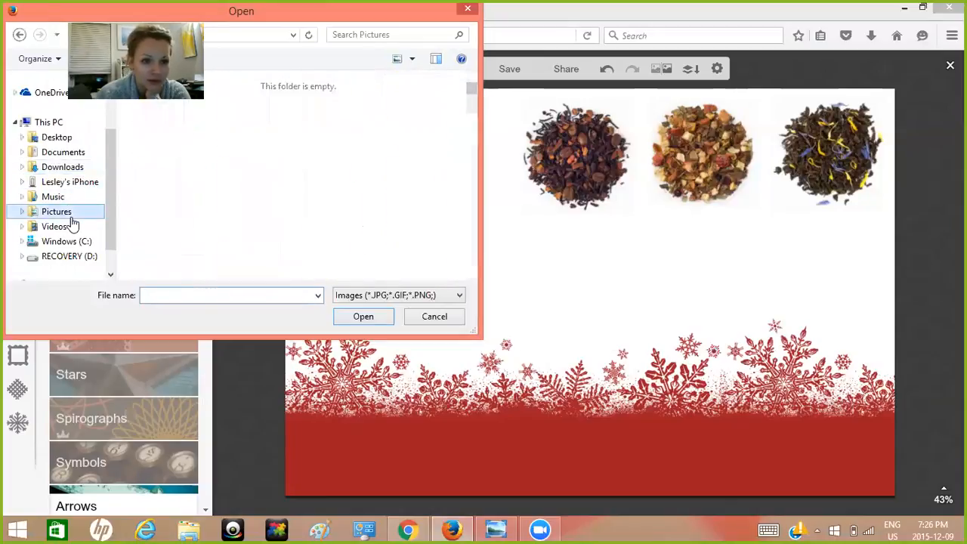
{"action": "left_click_drag", "start_coordinate": [473, 88], "coordinate": [472, 92]}
{"action": "double_click", "coordinate": [321, 182]}
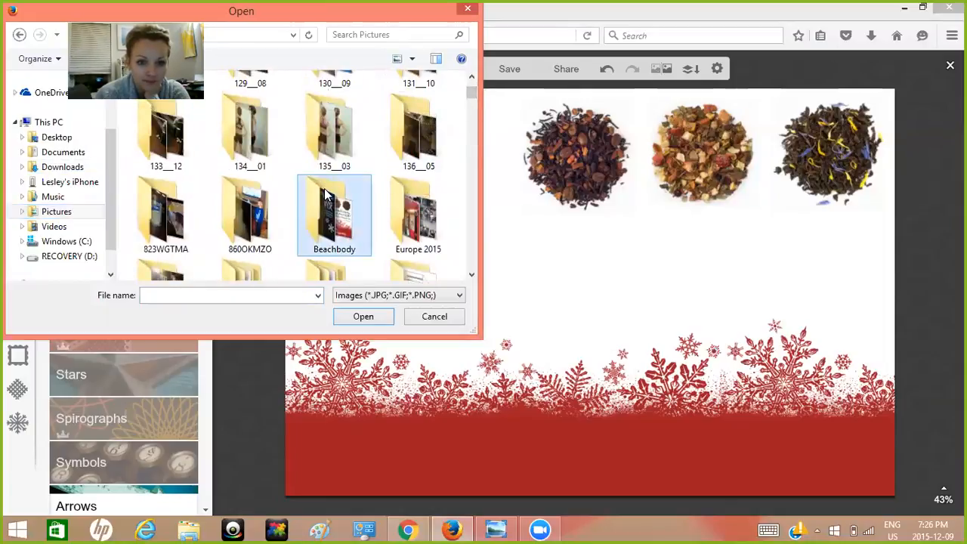
- Add the before-and-after photo me.jpg from the Transformations subfolder to the canvas as an overlay
{"action": "scroll", "coordinate": [464, 130], "scroll_direction": "down", "scroll_amount": 10}
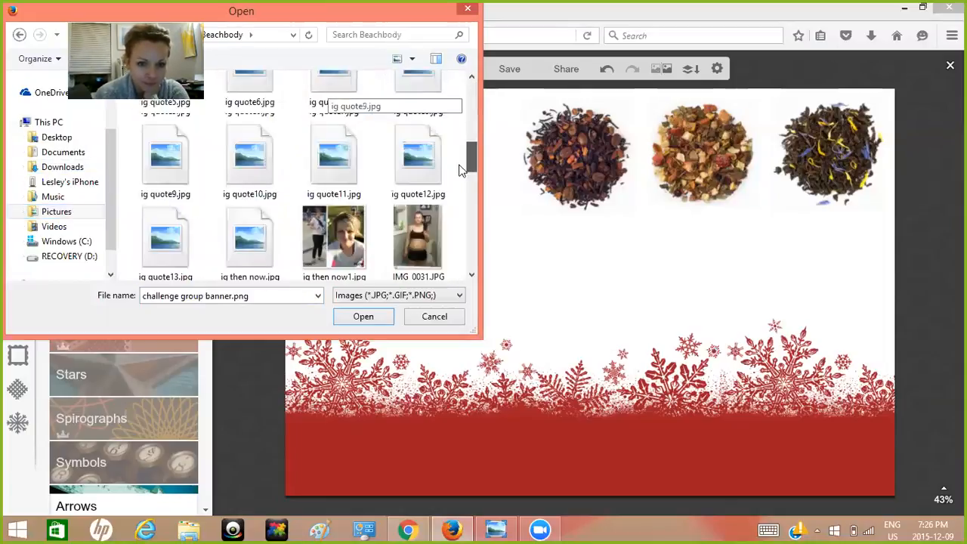
{"action": "scroll", "coordinate": [444, 218], "scroll_direction": "down", "scroll_amount": 5}
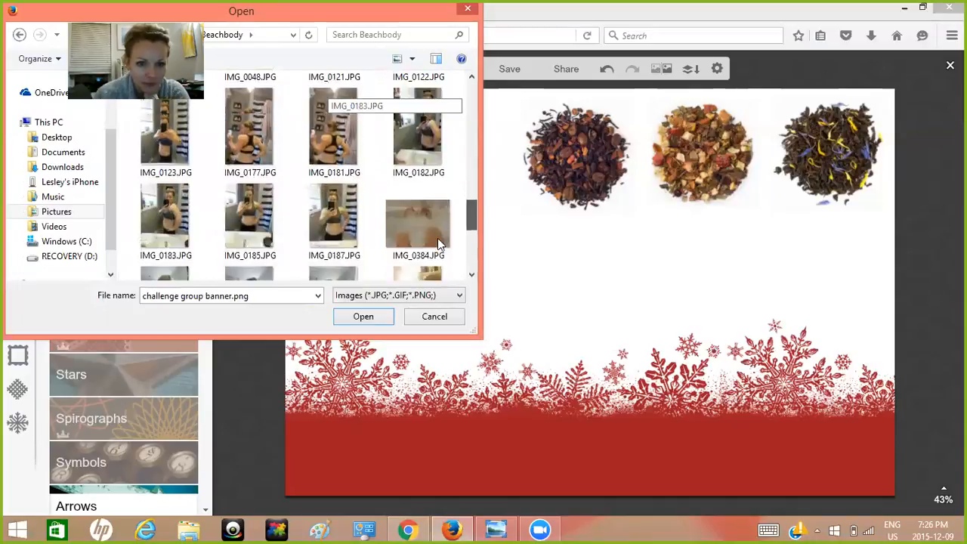
{"action": "scroll", "coordinate": [435, 265], "scroll_direction": "up", "scroll_amount": 5}
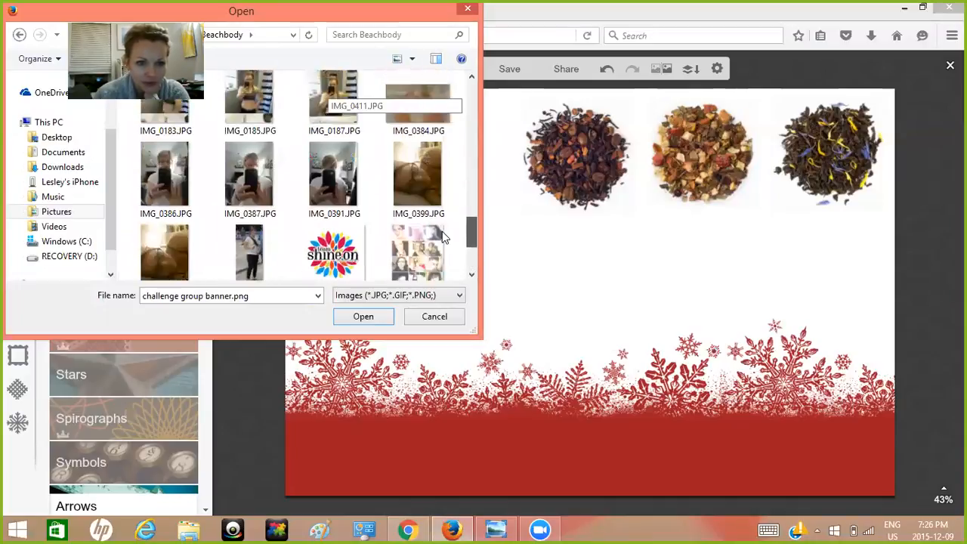
{"action": "scroll", "coordinate": [447, 201], "scroll_direction": "up", "scroll_amount": 6}
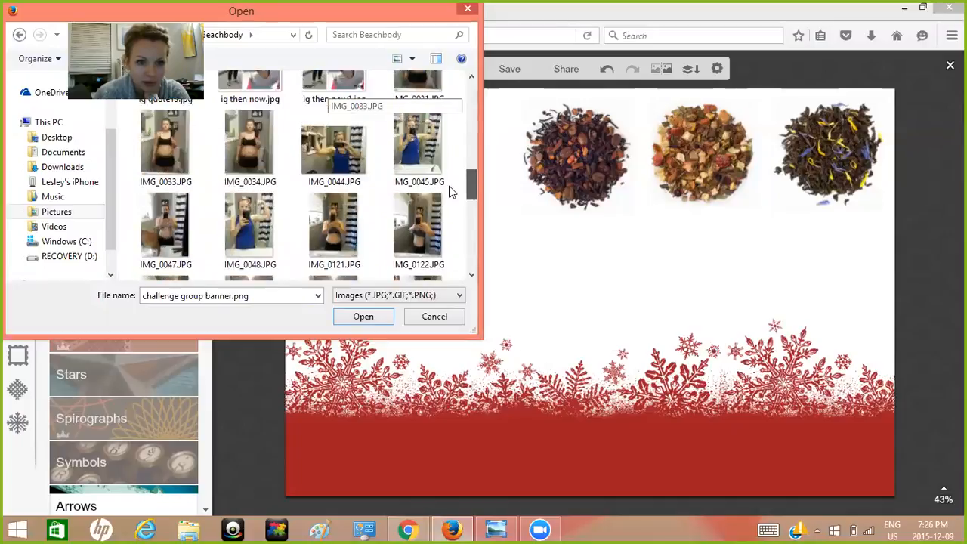
{"action": "scroll", "coordinate": [455, 133], "scroll_direction": "up", "scroll_amount": 5}
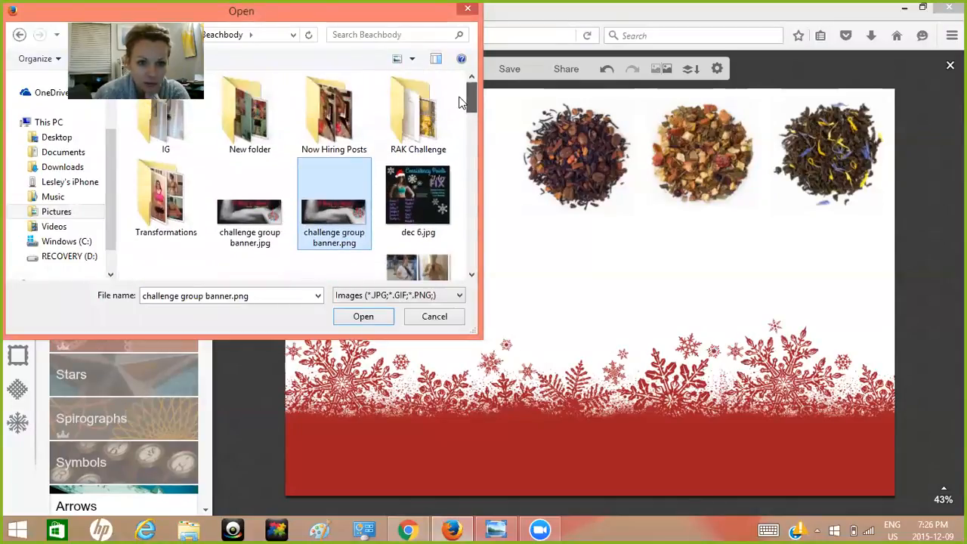
{"action": "double_click", "coordinate": [166, 191]}
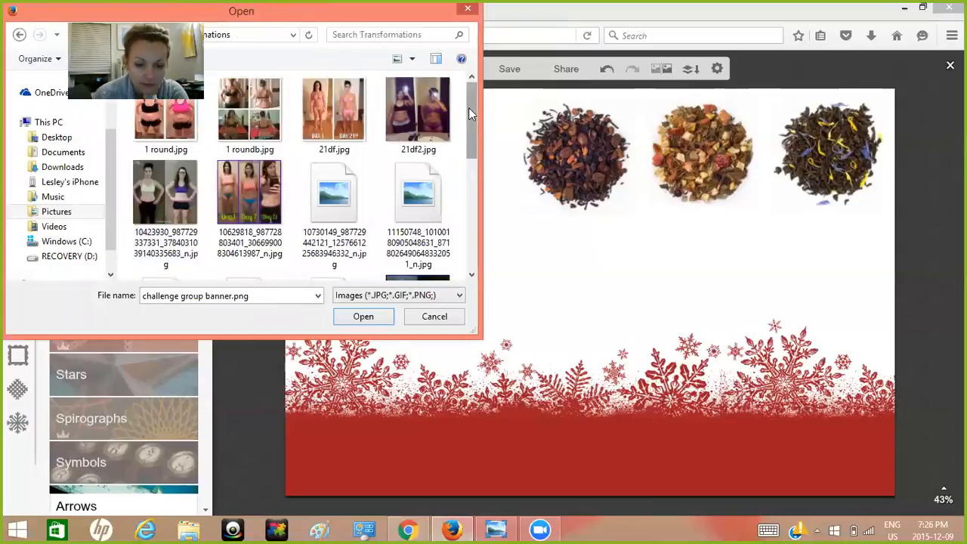
{"action": "scroll", "coordinate": [458, 189], "scroll_direction": "down", "scroll_amount": 4}
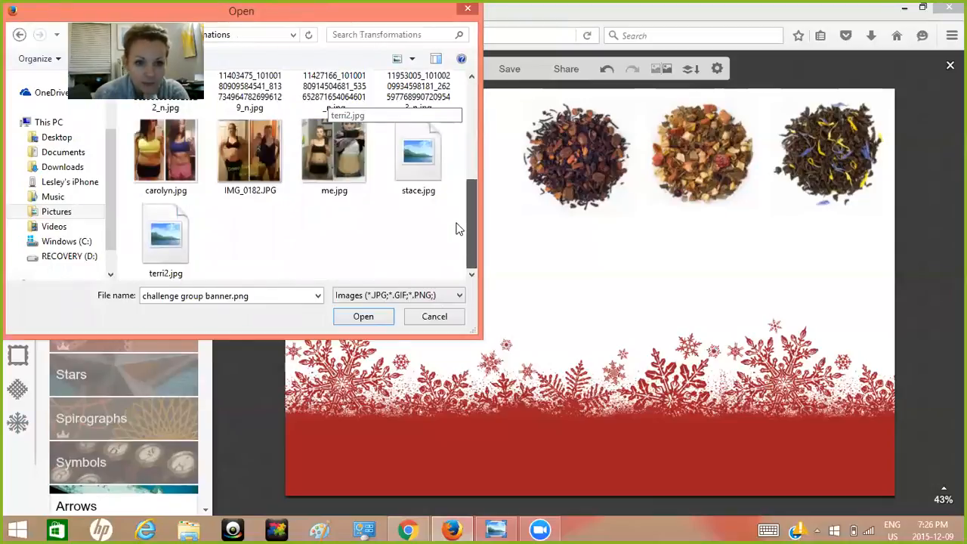
{"action": "mouse_move", "coordinate": [471, 219]}
{"action": "left_mouse_down"}
{"action": "mouse_move", "coordinate": [476, 115]}
{"action": "mouse_move", "coordinate": [463, 217]}
{"action": "left_mouse_up"}
{"action": "double_click", "coordinate": [330, 164]}
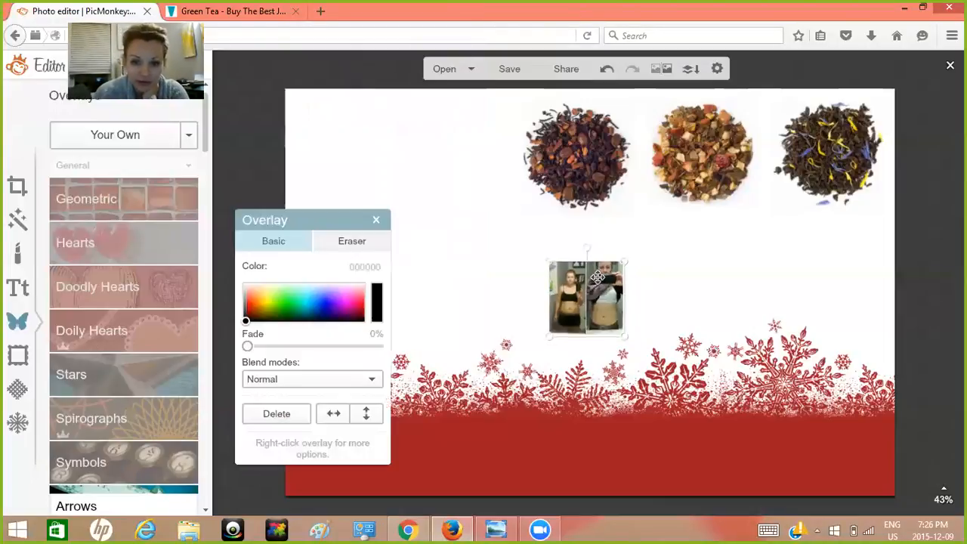
- Enlarge the before-and-after photo, tilt it slightly counterclockwise, and place it in the canvas's lower-left area over the snowflake border
{"action": "left_click_drag", "start_coordinate": [596, 278], "coordinate": [365, 251]}
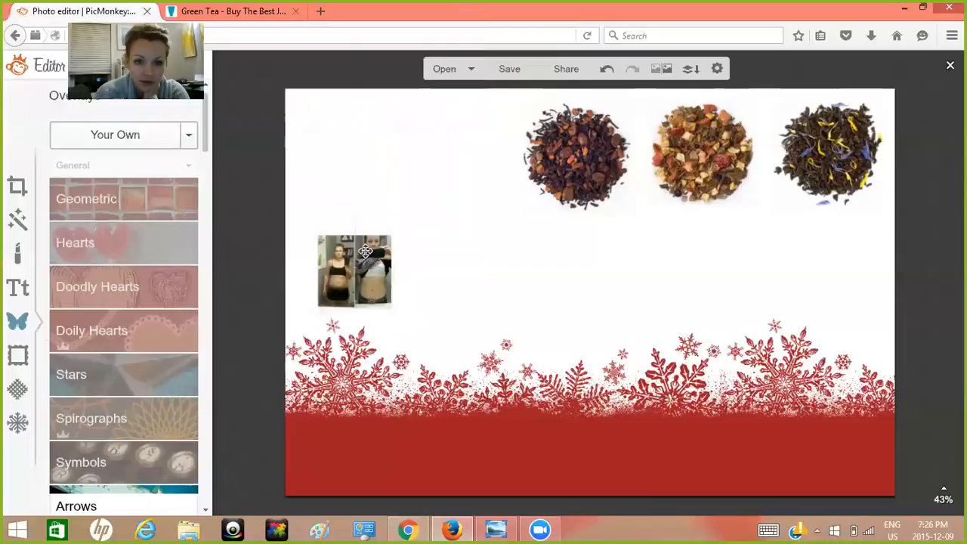
{"action": "left_click_drag", "start_coordinate": [398, 316], "coordinate": [675, 442]}
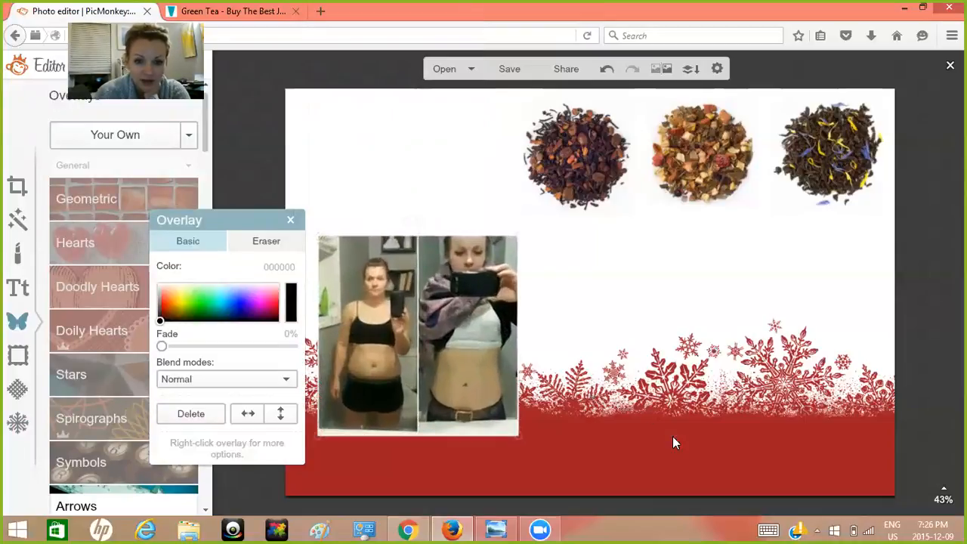
{"action": "left_click_drag", "start_coordinate": [420, 221], "coordinate": [398, 221]}
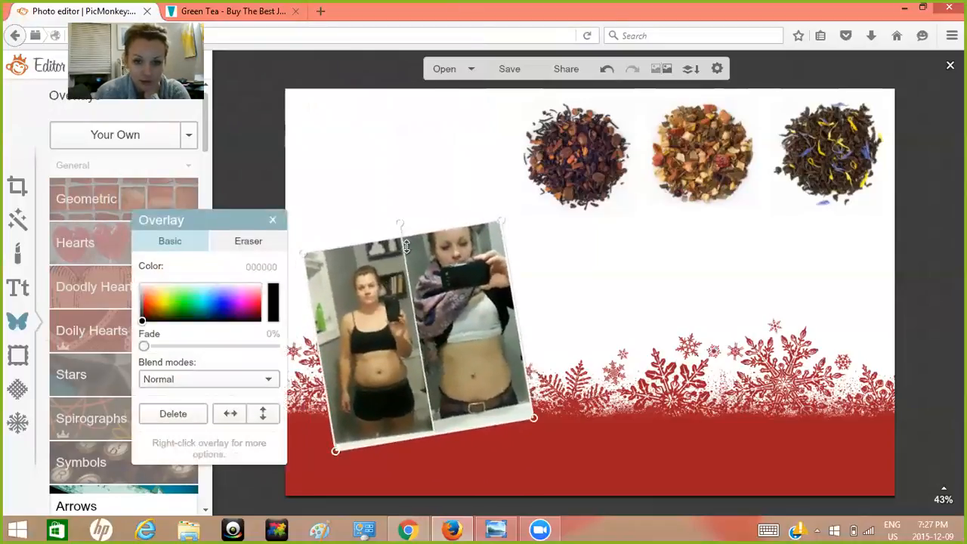
{"action": "left_click_drag", "start_coordinate": [400, 263], "coordinate": [411, 250]}
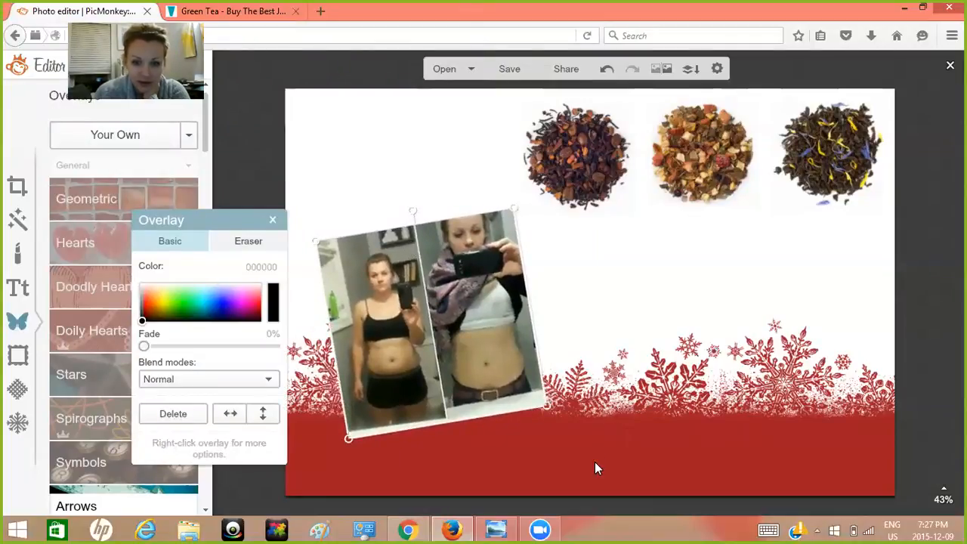
{"action": "left_click", "coordinate": [553, 447]}
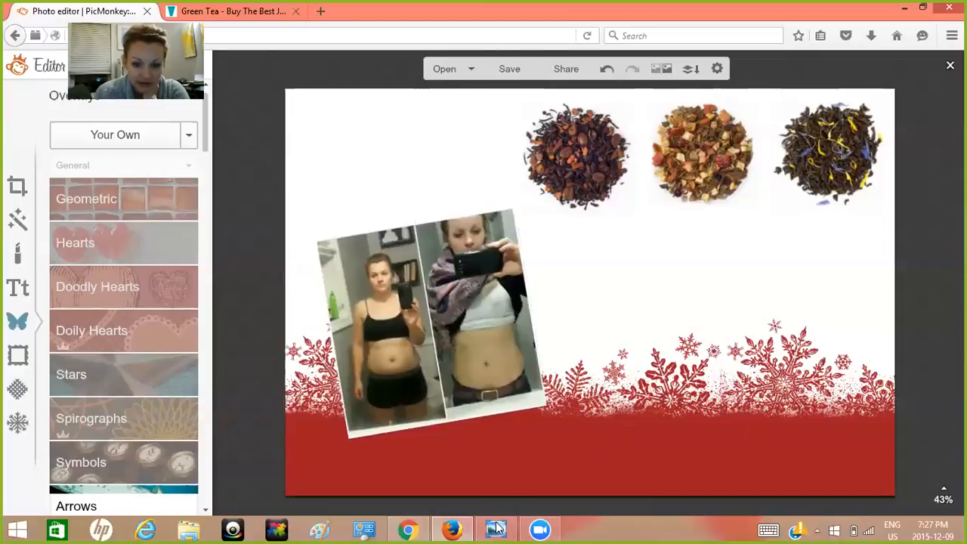
- Check the layout of the finished example holiday special.jpg in Windows Photo Viewer, and return to the PicMonkey editor
{"action": "mouse_move", "coordinate": [492, 527]}
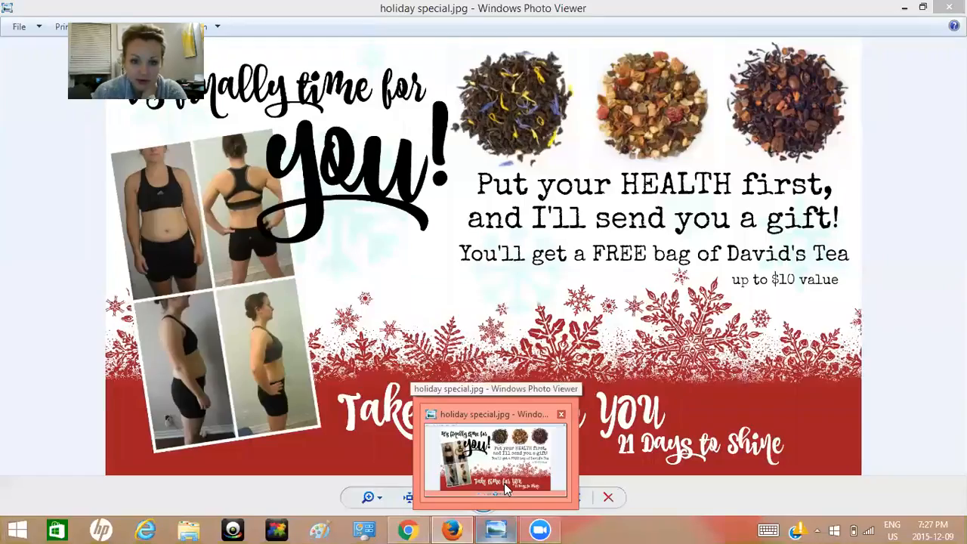
{"action": "left_click", "coordinate": [503, 482]}
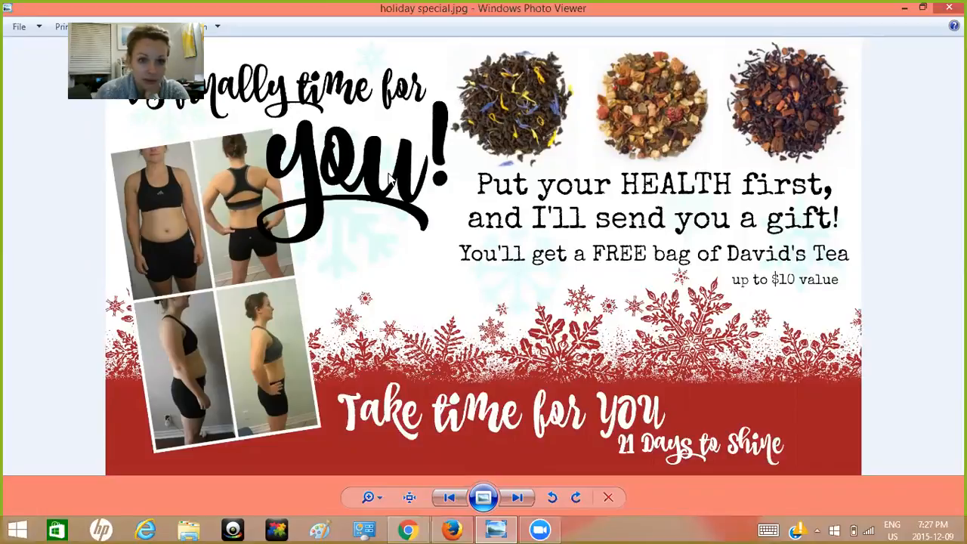
{"action": "left_click", "coordinate": [495, 528]}
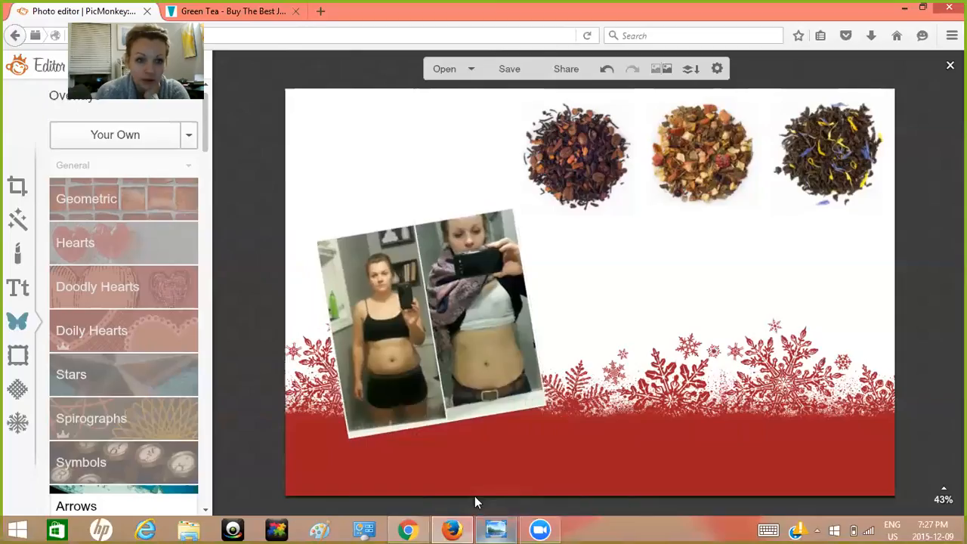
- Add the text "It's finally time for" to the canvas in the CoffeeBreak font
{"action": "left_click", "coordinate": [19, 291]}
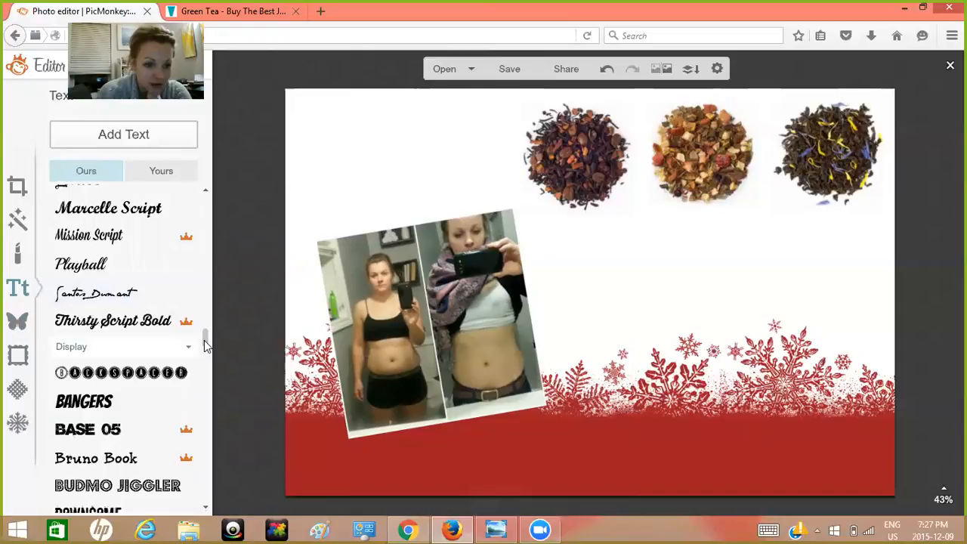
{"action": "mouse_move", "coordinate": [203, 340]}
{"action": "left_mouse_down"}
{"action": "mouse_move", "coordinate": [207, 302]}
{"action": "mouse_move", "coordinate": [206, 327]}
{"action": "left_mouse_up"}
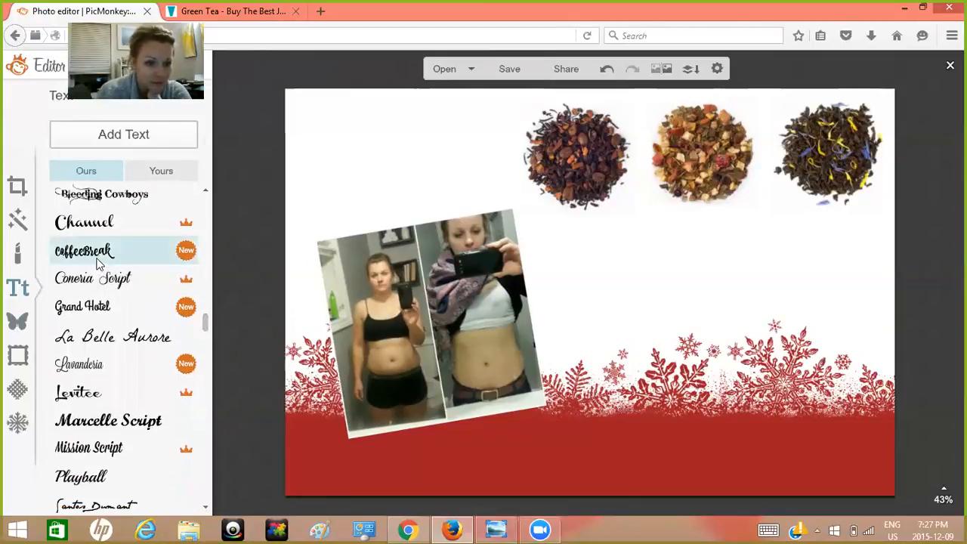
{"action": "left_click", "coordinate": [122, 251]}
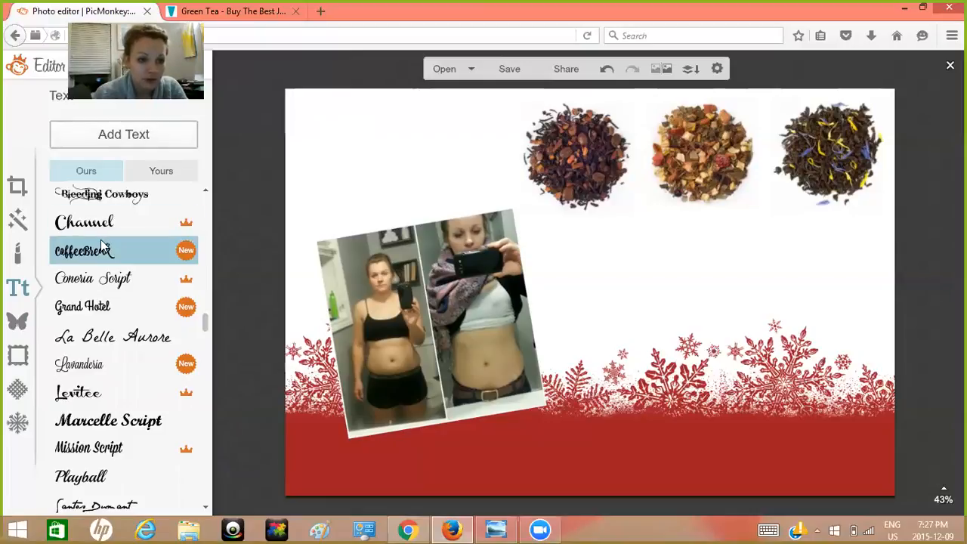
{"action": "left_click", "coordinate": [134, 143]}
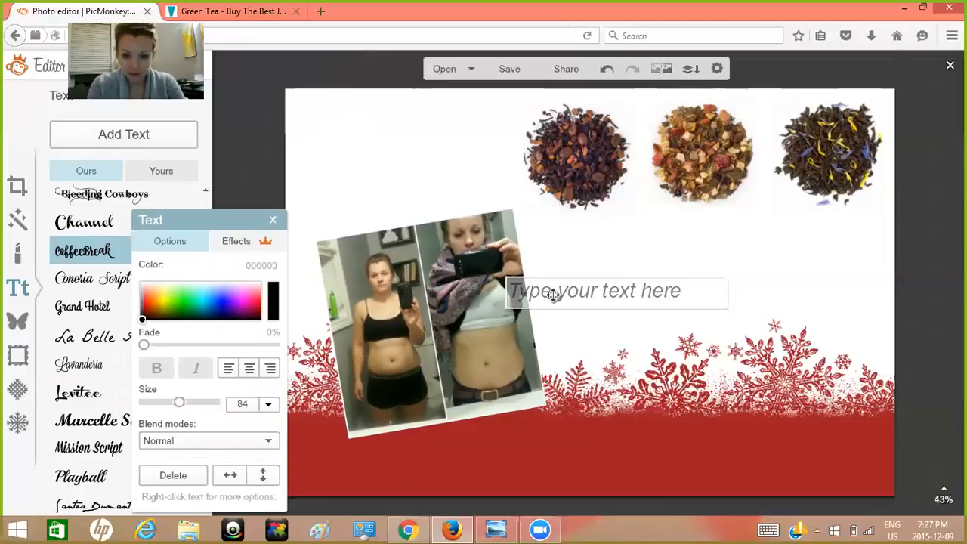
{"action": "left_click", "coordinate": [552, 294]}
{"action": "type", "text": "It's finall"}
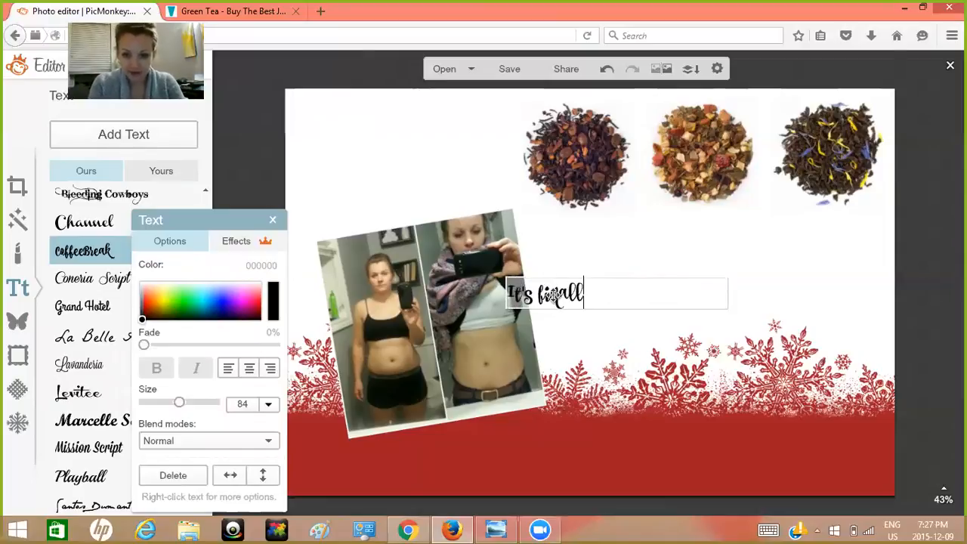
{"action": "type", "text": "y time for"}
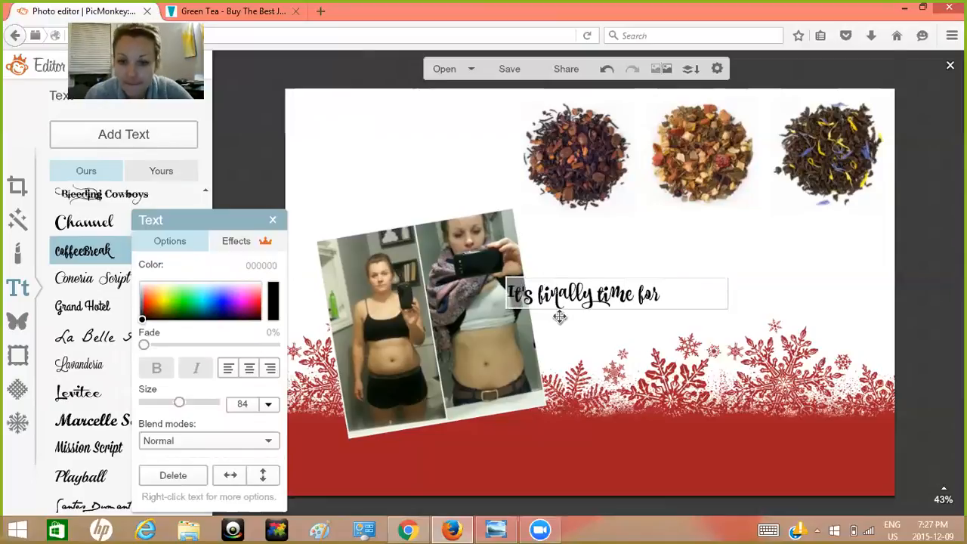
{"action": "left_click", "coordinate": [570, 335]}
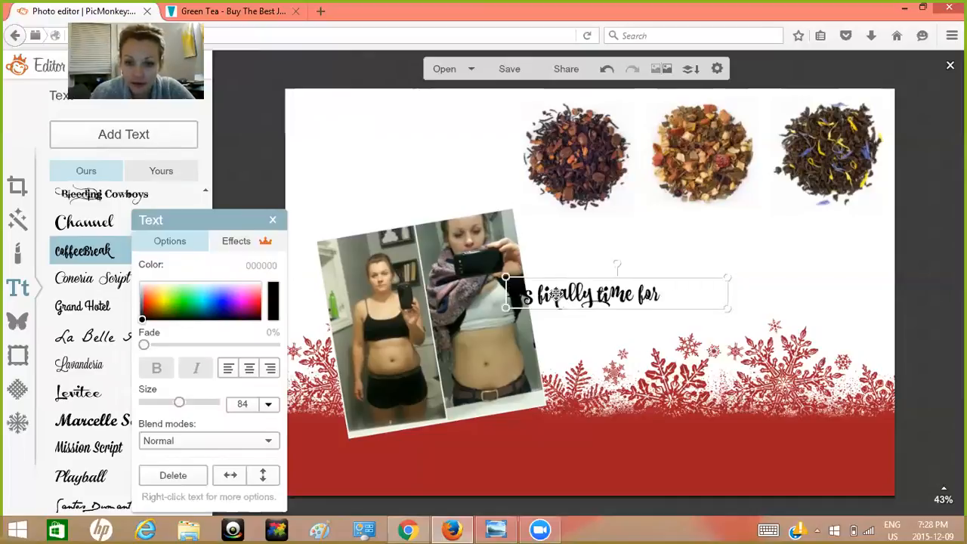
- Set the "It's finally time for" text to size 148 and widen its box to fit on one line
{"action": "double_click", "coordinate": [668, 295]}
{"action": "left_click_drag", "start_coordinate": [667, 294], "coordinate": [307, 325]}
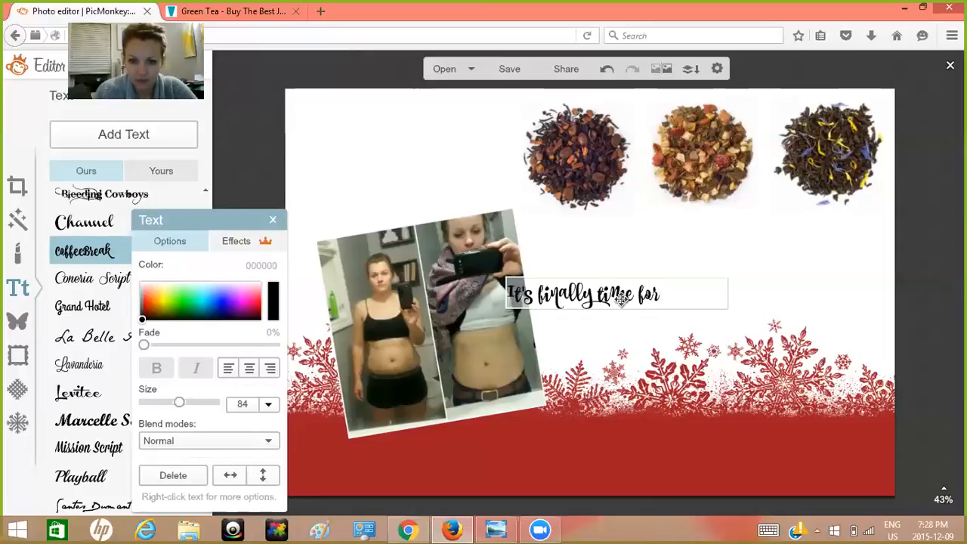
{"action": "left_click_drag", "start_coordinate": [668, 295], "coordinate": [497, 311]}
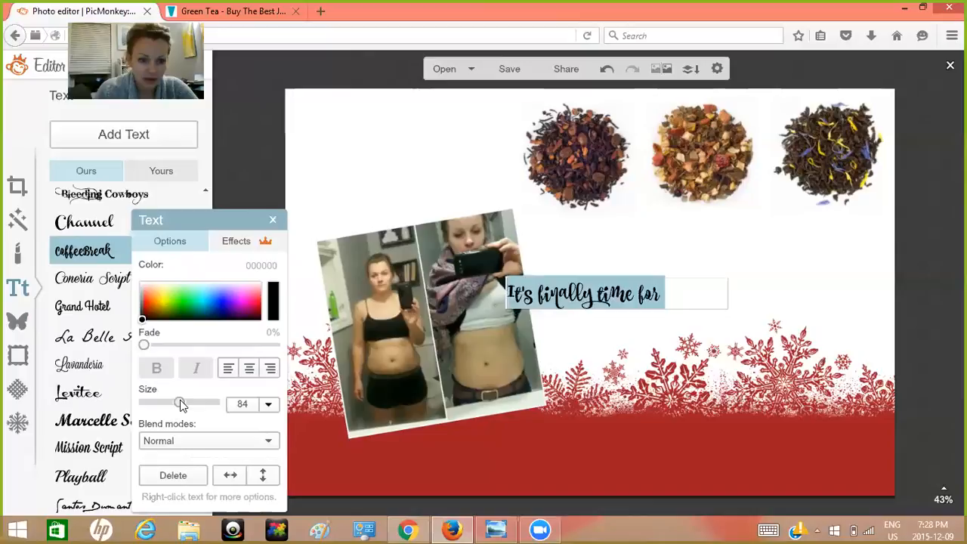
{"action": "left_click_drag", "start_coordinate": [188, 406], "coordinate": [203, 405]}
{"action": "left_click", "coordinate": [737, 288]}
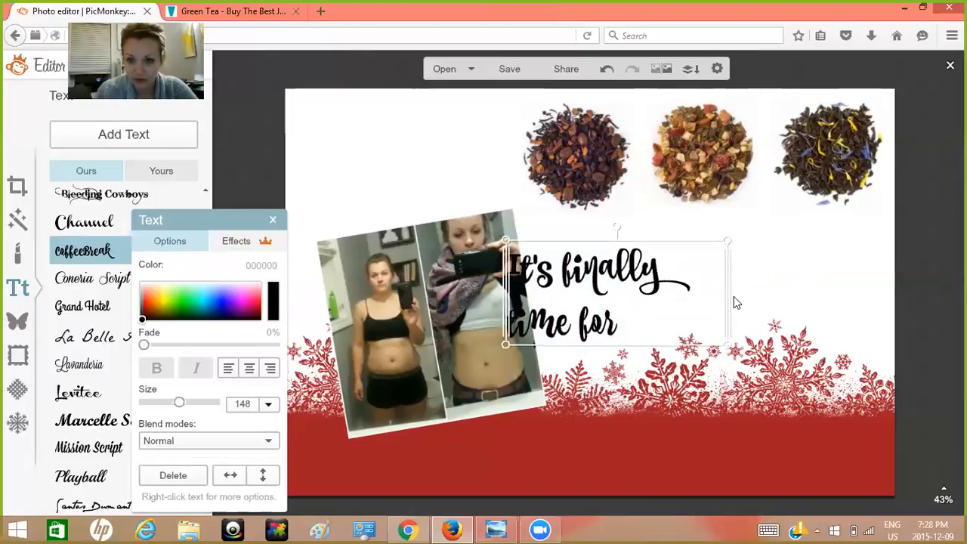
{"action": "left_click_drag", "start_coordinate": [722, 295], "coordinate": [796, 293]}
{"action": "left_click", "coordinate": [689, 350]}
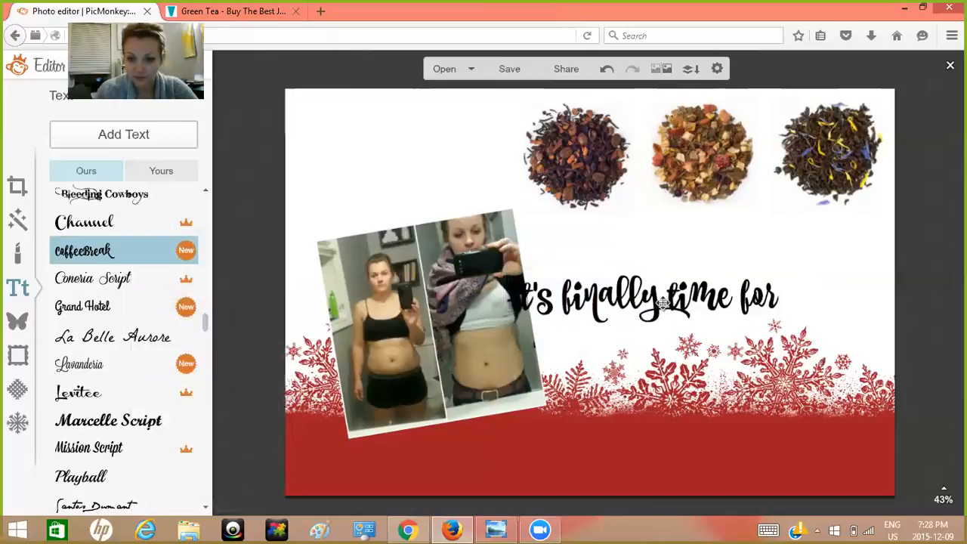
- Move the "It's finally time for" text to the canvas's upper-left corner and scale it to size 126, ending beside the tea images
{"action": "left_click_drag", "start_coordinate": [581, 270], "coordinate": [375, 145]}
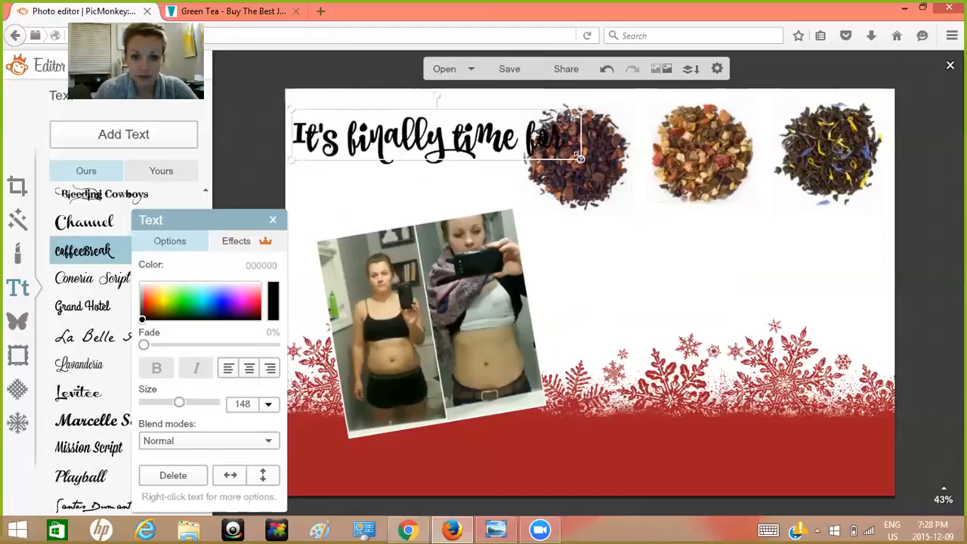
{"action": "left_click_drag", "start_coordinate": [581, 157], "coordinate": [537, 149]}
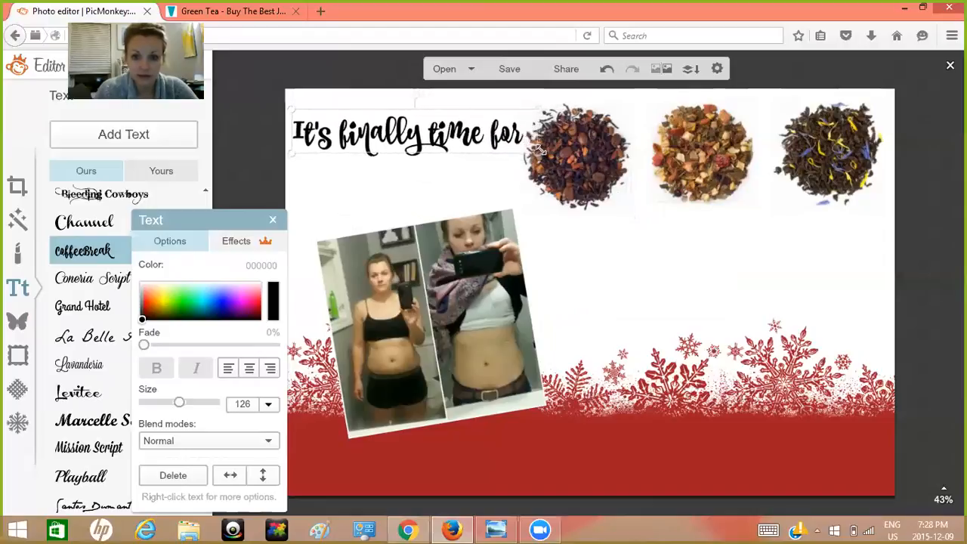
{"action": "left_click", "coordinate": [538, 210]}
{"action": "left_click", "coordinate": [392, 195]}
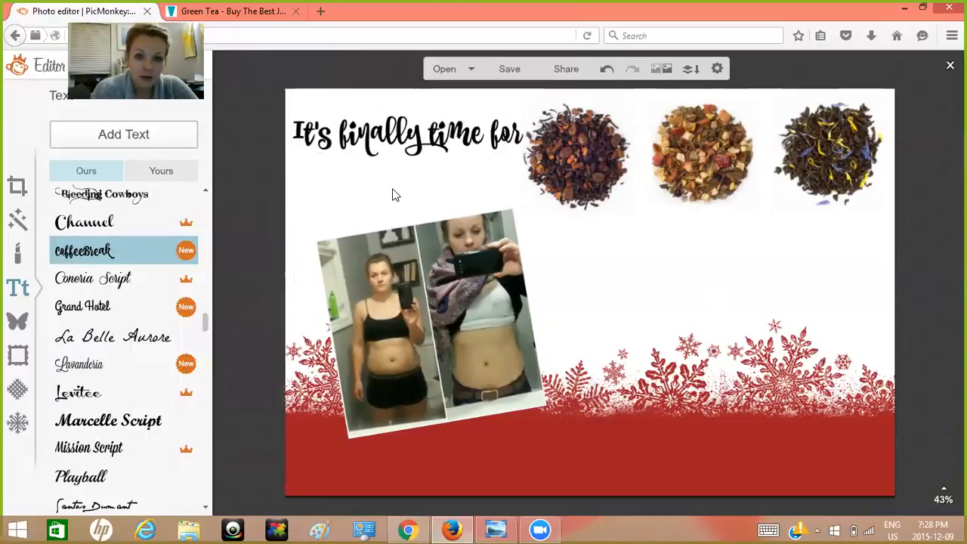
- Add the text "you" to the canvas in the CoffeeBreak font and enlarge it to size 332
{"action": "left_click", "coordinate": [97, 142]}
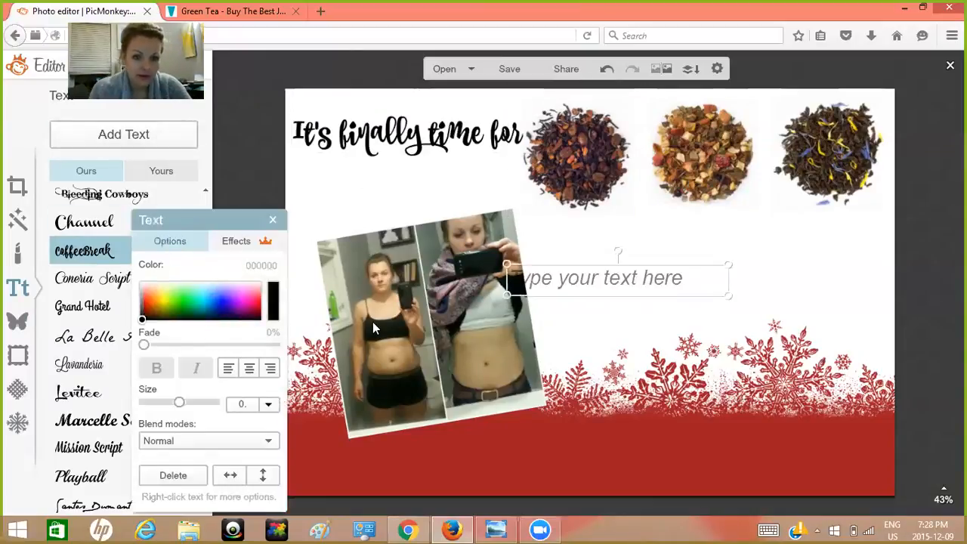
{"action": "left_click", "coordinate": [561, 281]}
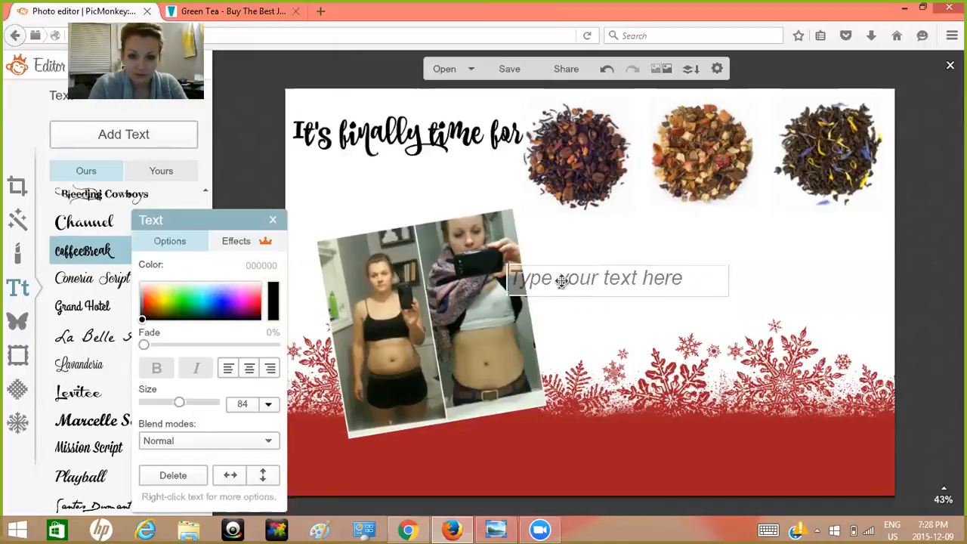
{"action": "type", "text": "you"}
{"action": "left_click_drag", "start_coordinate": [562, 280], "coordinate": [499, 284]}
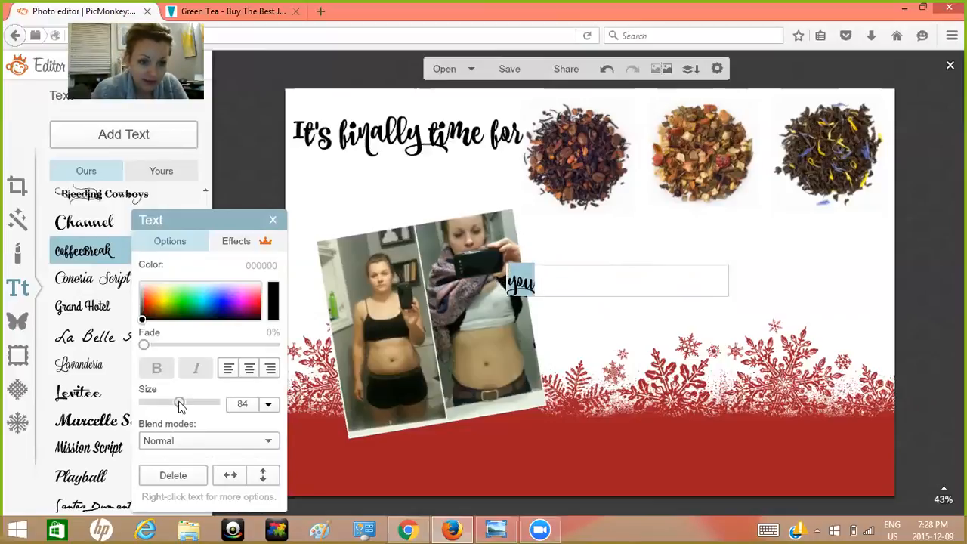
{"action": "left_click_drag", "start_coordinate": [189, 404], "coordinate": [229, 406]}
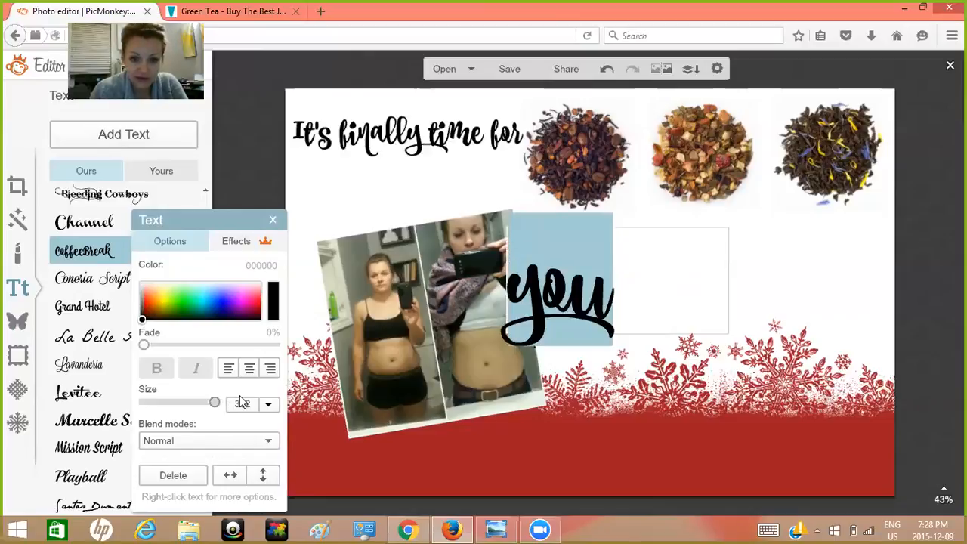
{"action": "left_click", "coordinate": [664, 351]}
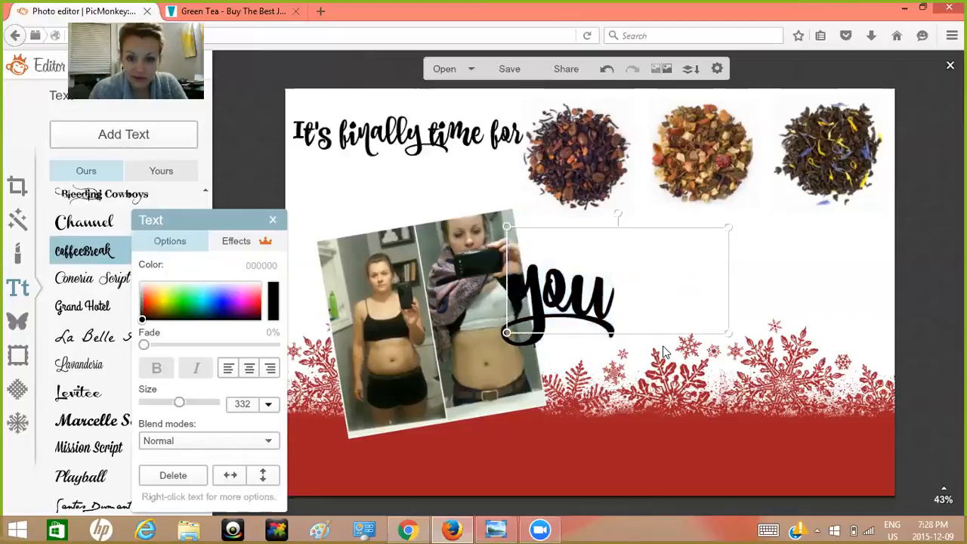
- Shift the before-and-after photo down toward the canvas's left edge, and place "you" beneath the end of "It's finally time for"
{"action": "left_click", "coordinate": [414, 337]}
{"action": "left_click_drag", "start_coordinate": [414, 337], "coordinate": [395, 358]}
{"action": "left_click", "coordinate": [590, 302]}
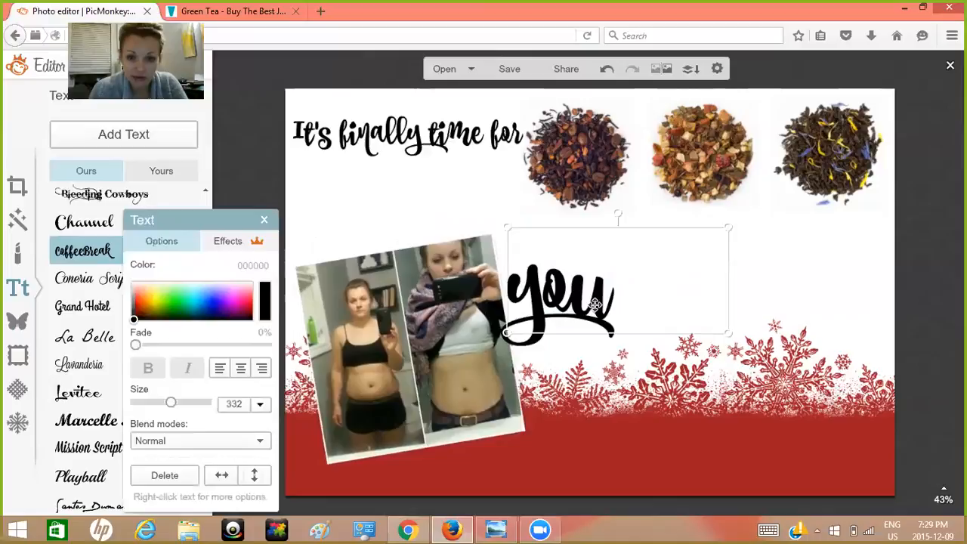
{"action": "left_click_drag", "start_coordinate": [590, 302], "coordinate": [488, 195]}
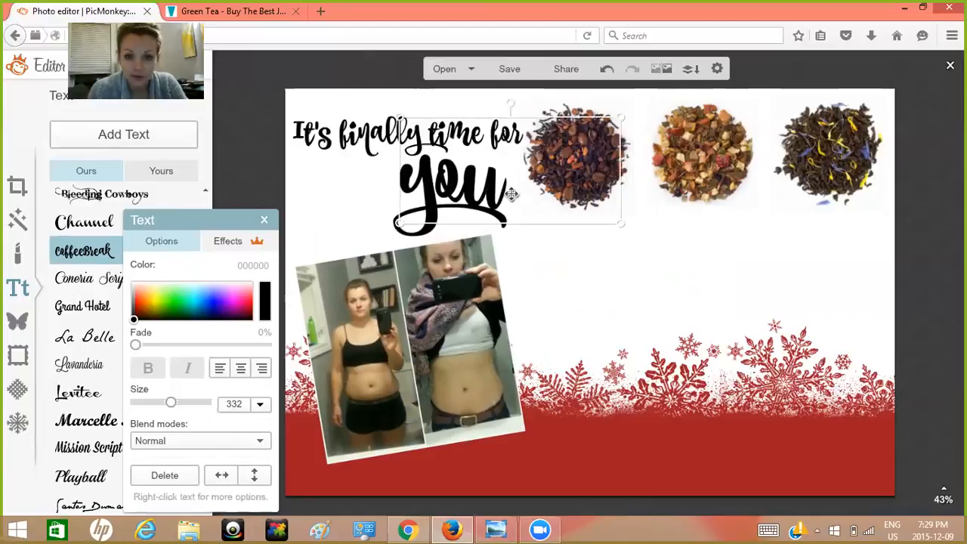
- Add an exclamation mark after "you" and lower the text slightly beneath the headline
{"action": "double_click", "coordinate": [510, 194]}
{"action": "left_click", "coordinate": [516, 189]}
{"action": "type", "text": "!"}
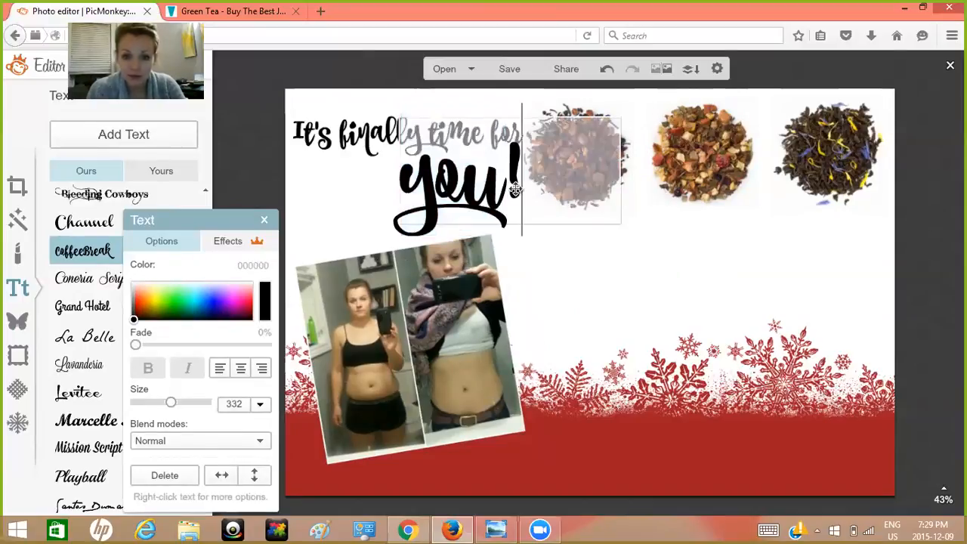
{"action": "left_click", "coordinate": [539, 267]}
{"action": "left_click_drag", "start_coordinate": [483, 206], "coordinate": [484, 218]}
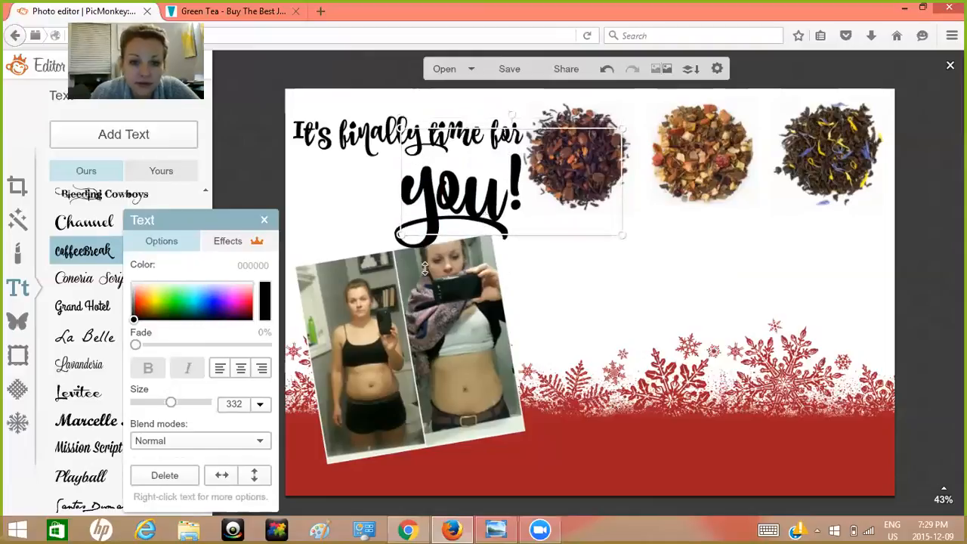
- Move the before-and-after photo up to meet the tail of "you!", and nudge "you!" slightly up and away from the tea images
{"action": "left_click_drag", "start_coordinate": [413, 275], "coordinate": [408, 259]}
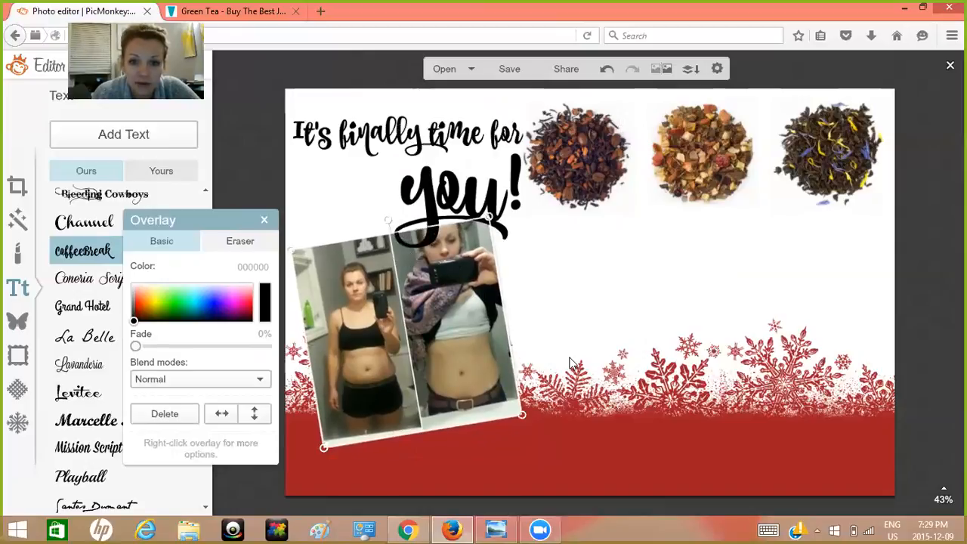
{"action": "left_click", "coordinate": [570, 364]}
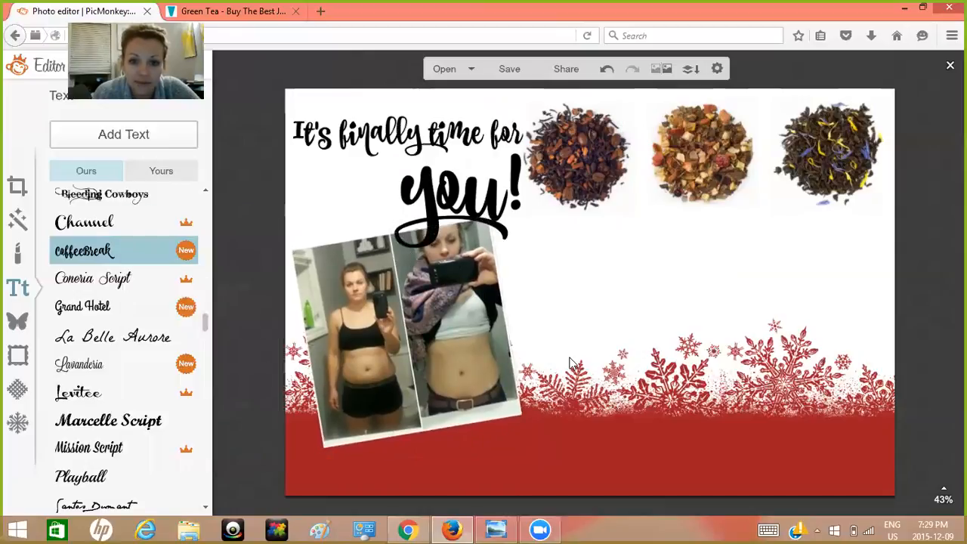
{"action": "left_click", "coordinate": [491, 203]}
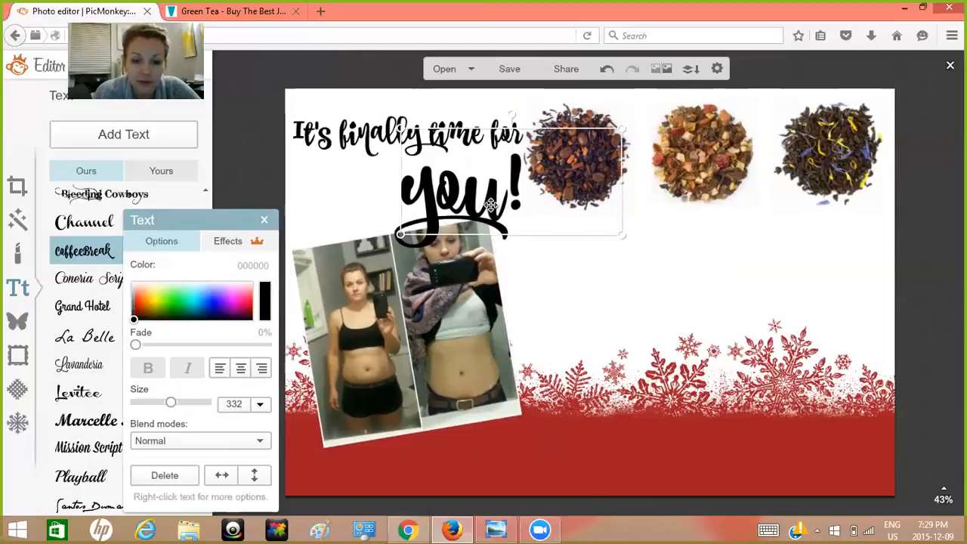
{"action": "left_click_drag", "start_coordinate": [490, 203], "coordinate": [480, 198]}
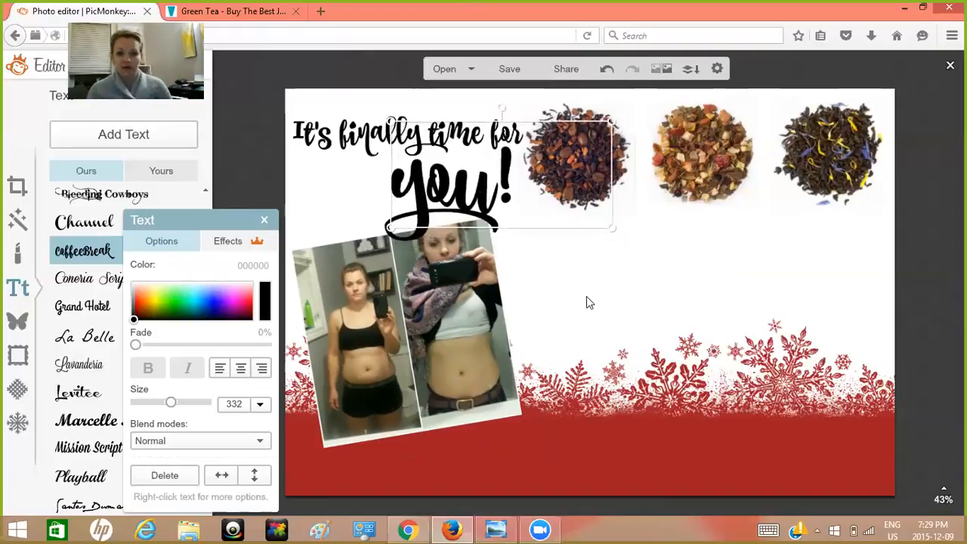
{"action": "left_click", "coordinate": [565, 307]}
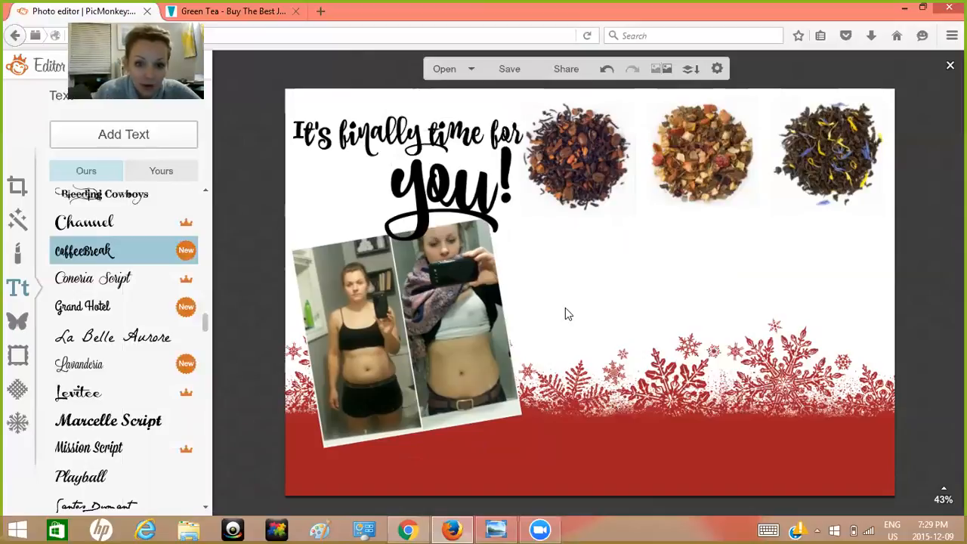
- Check the wording and text placement in the finished example holiday special.jpg in Windows Photo Viewer, and return to the PicMonkey editor
{"action": "left_click", "coordinate": [506, 528]}
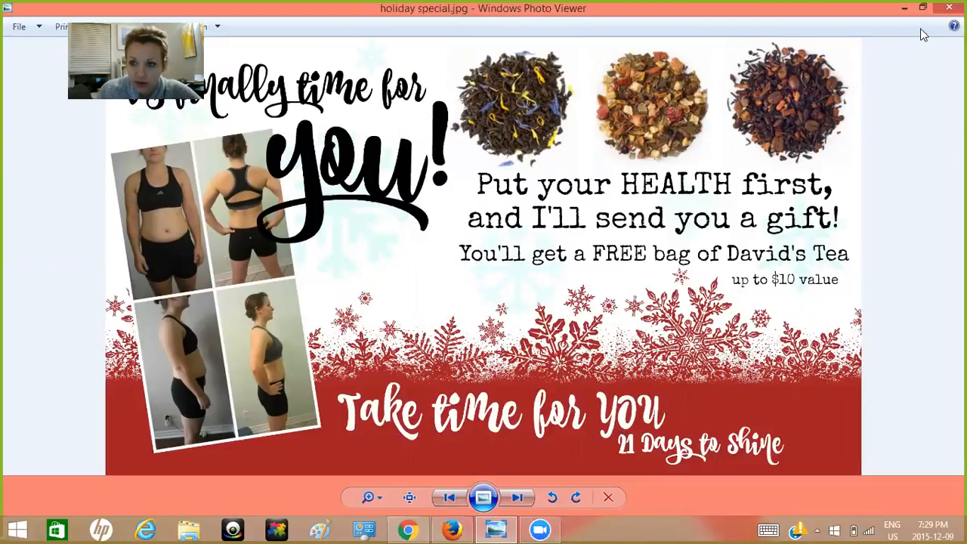
{"action": "left_click", "coordinate": [904, 8]}
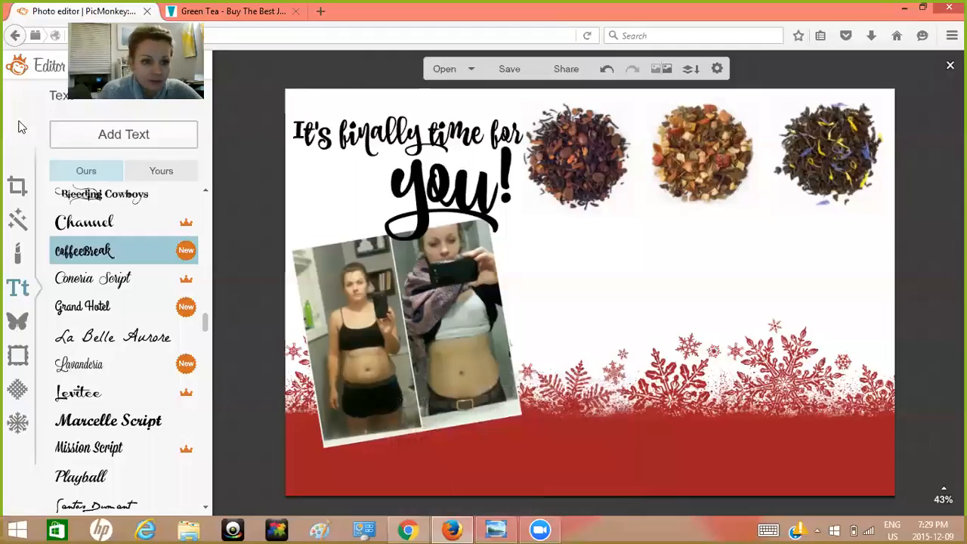
{"action": "left_click", "coordinate": [92, 137]}
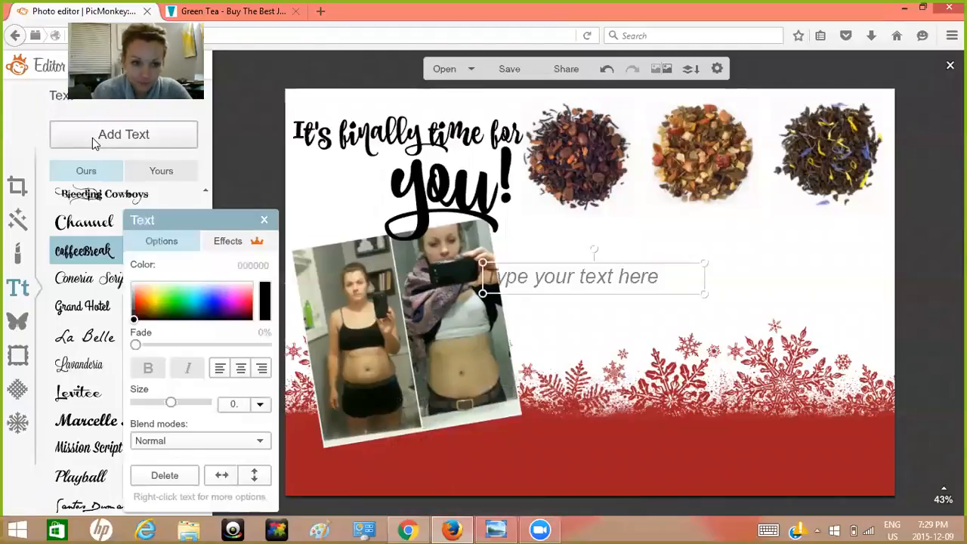
{"action": "left_click", "coordinate": [576, 279]}
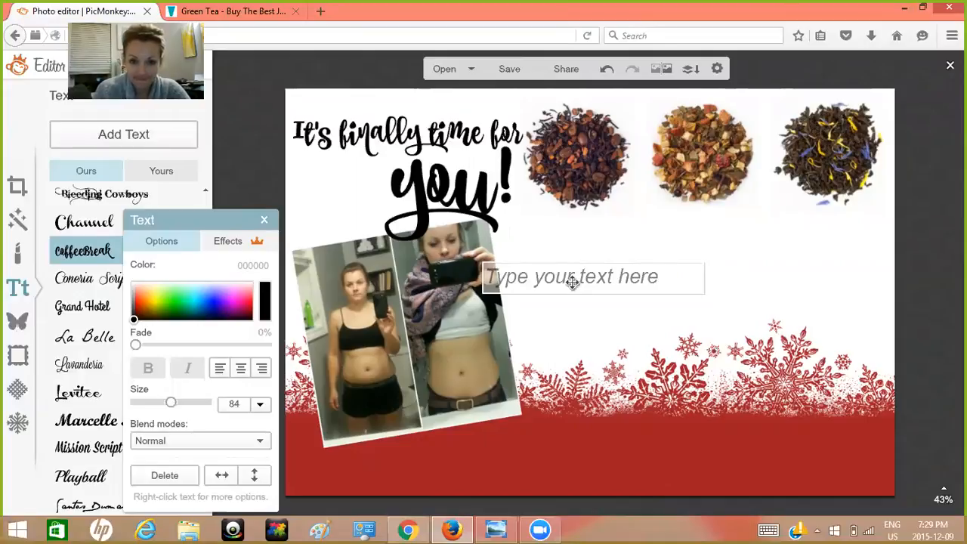
{"action": "left_click", "coordinate": [502, 527]}
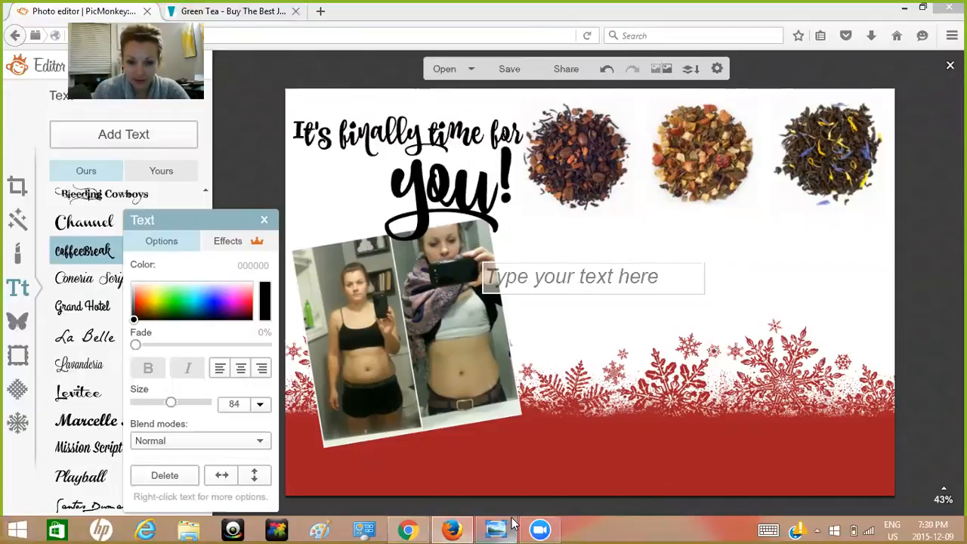
{"action": "left_click", "coordinate": [512, 522]}
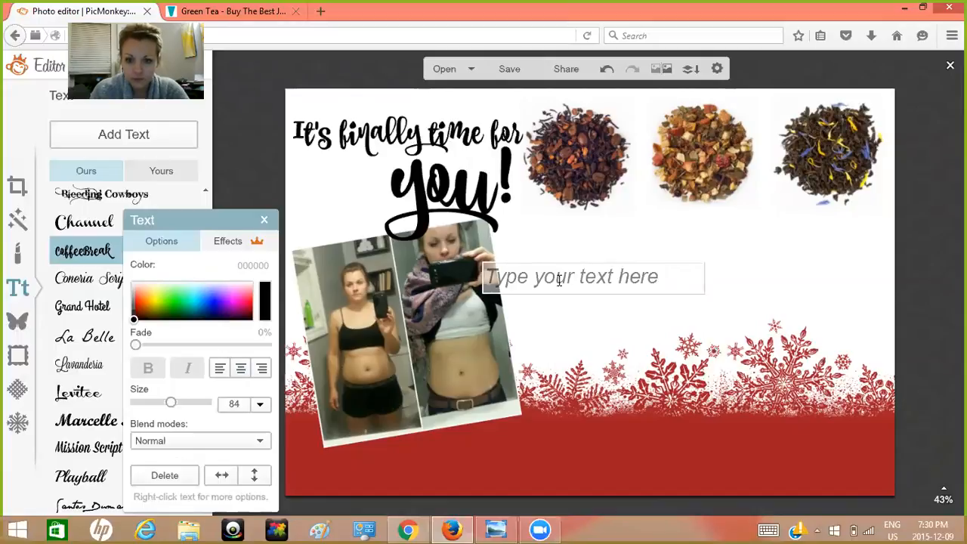
{"action": "left_click", "coordinate": [165, 476]}
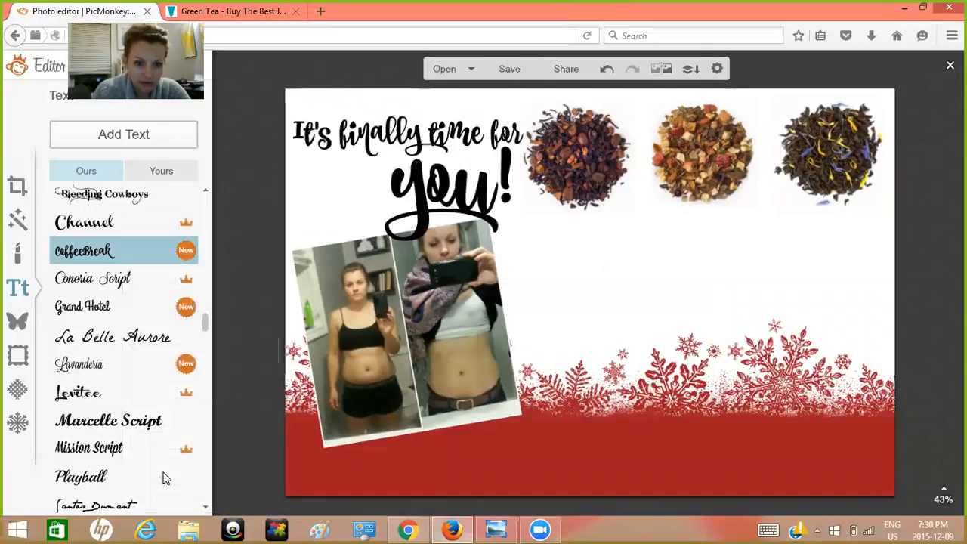
- Add the text "Take time for you" to the canvas in the CoffeeBreak font
{"action": "left_click", "coordinate": [112, 140]}
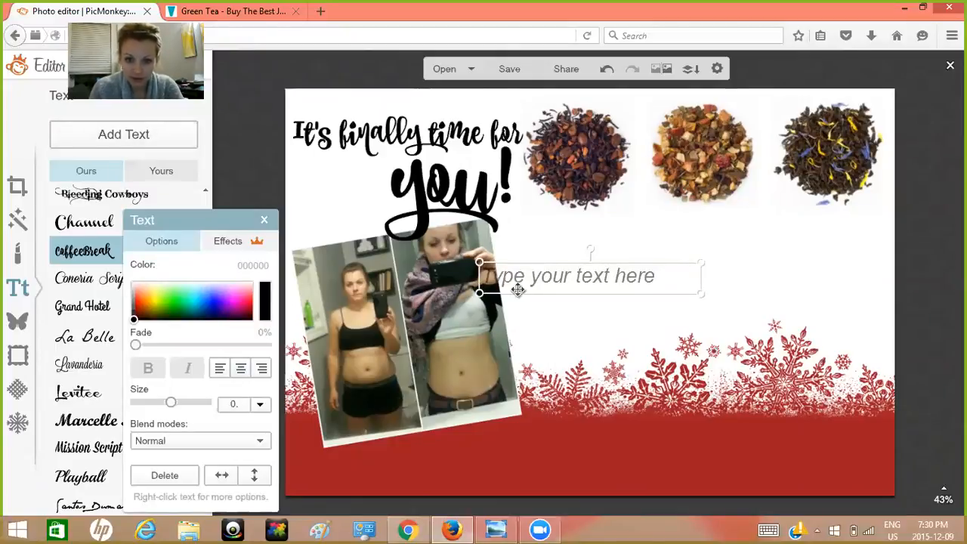
{"action": "type", "text": "Take t"}
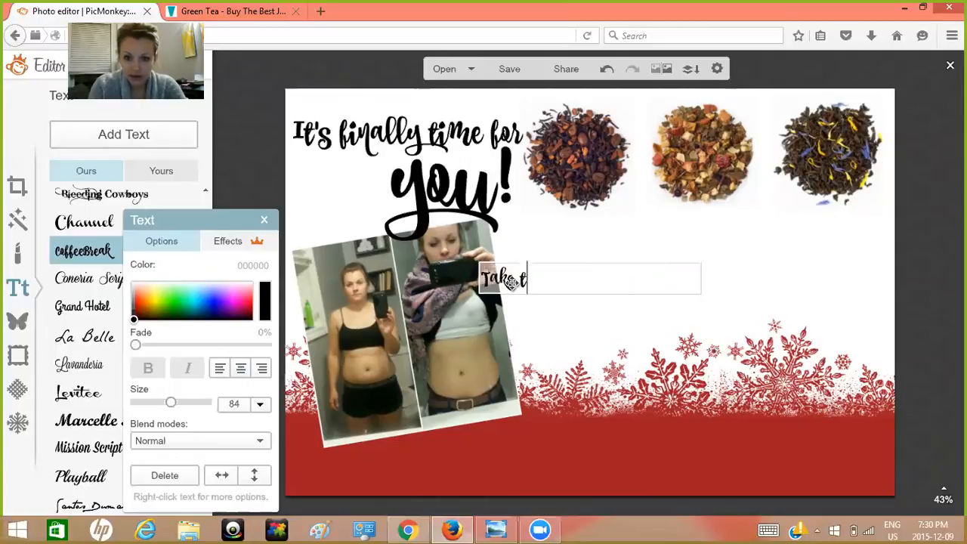
{"action": "type", "text": "ime for you"}
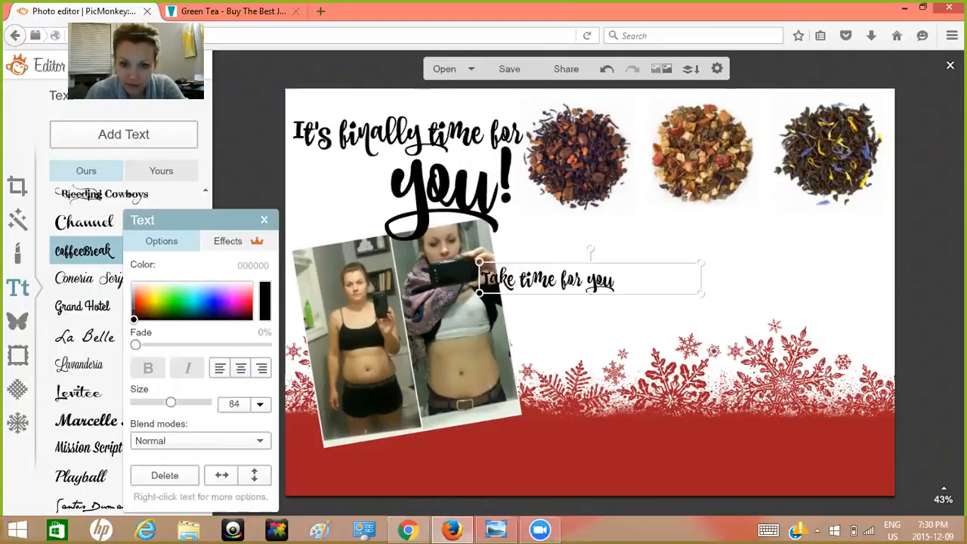
- Change the color of the "Take time for you" text to white (ffffff)
{"action": "double_click", "coordinate": [613, 281]}
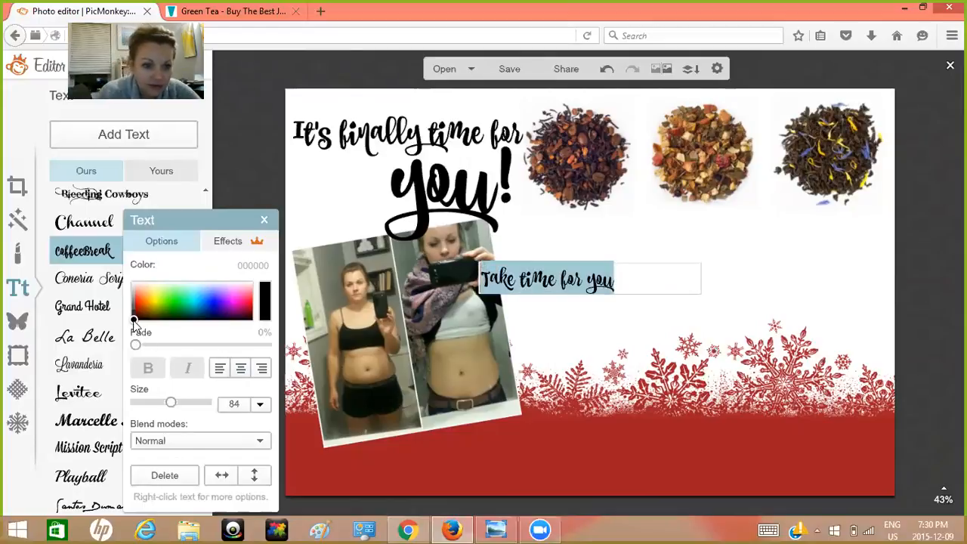
{"action": "left_click", "coordinate": [154, 304]}
{"action": "mouse_move", "coordinate": [160, 301]}
{"action": "left_mouse_down"}
{"action": "mouse_move", "coordinate": [198, 303]}
{"action": "mouse_move", "coordinate": [127, 286]}
{"action": "left_mouse_up"}
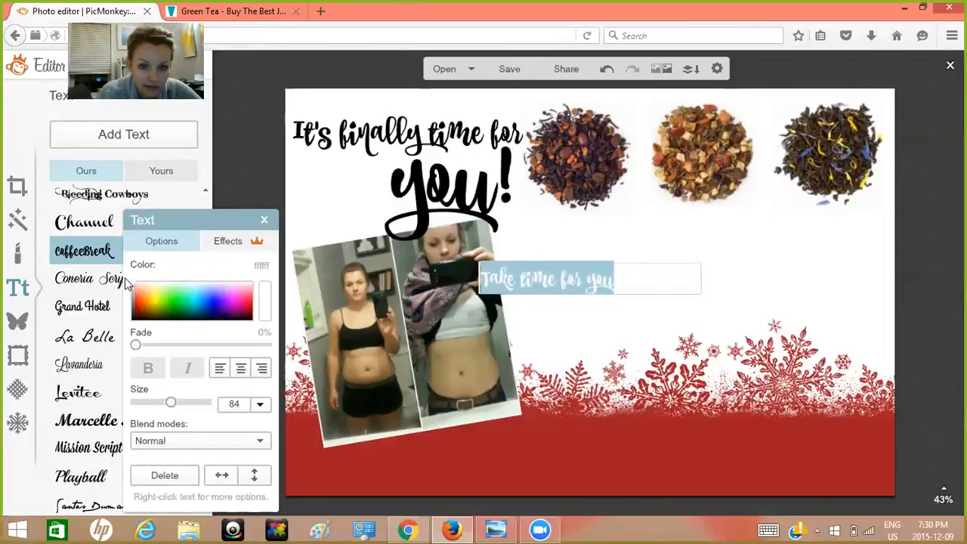
{"action": "left_click", "coordinate": [604, 330]}
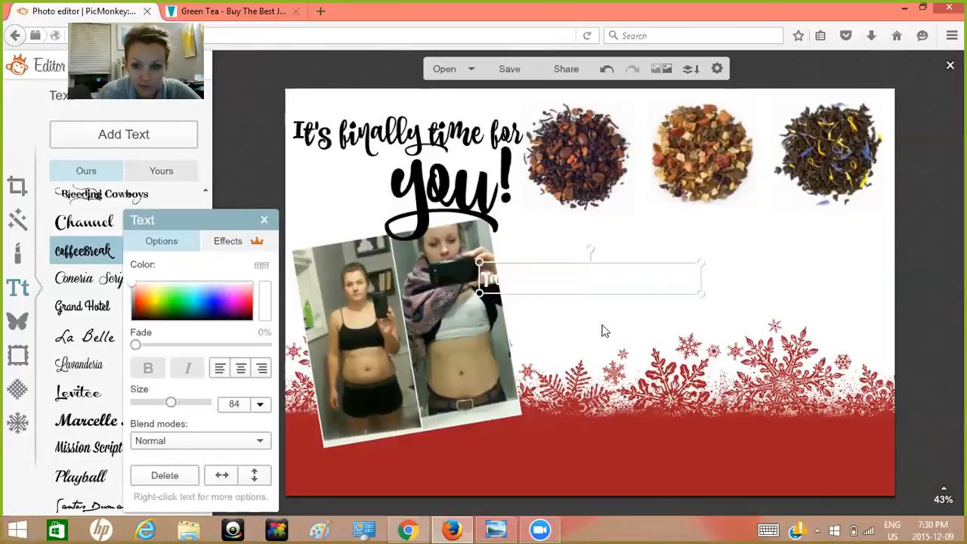
- Move "Take time for you" onto the red band beside the photo and scale it up to size 172
{"action": "left_click_drag", "start_coordinate": [564, 283], "coordinate": [599, 432]}
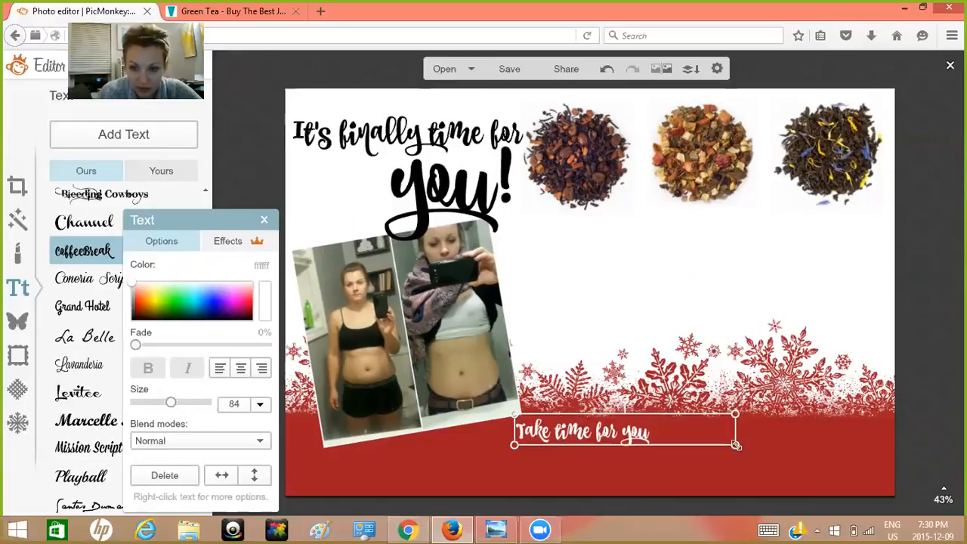
{"action": "left_click_drag", "start_coordinate": [737, 446], "coordinate": [962, 484]}
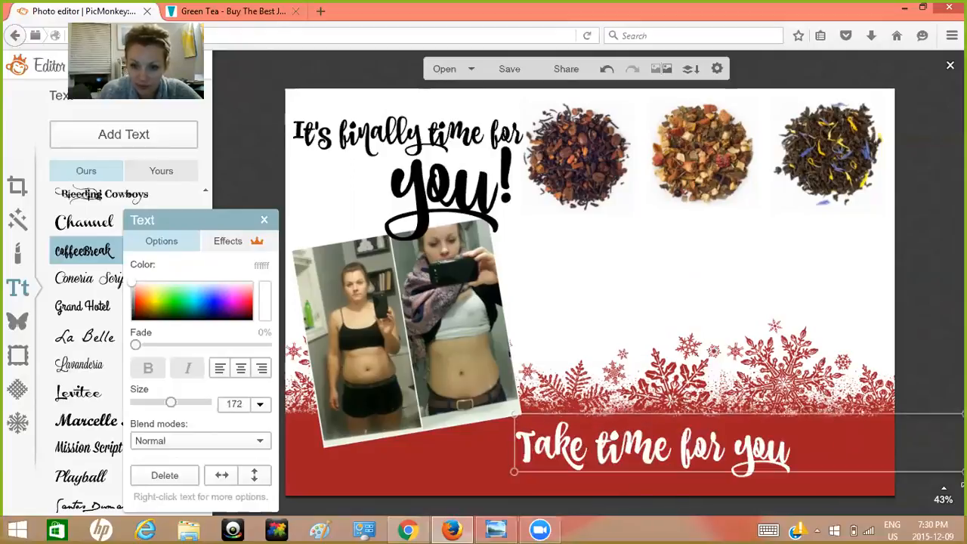
{"action": "left_click", "coordinate": [869, 377]}
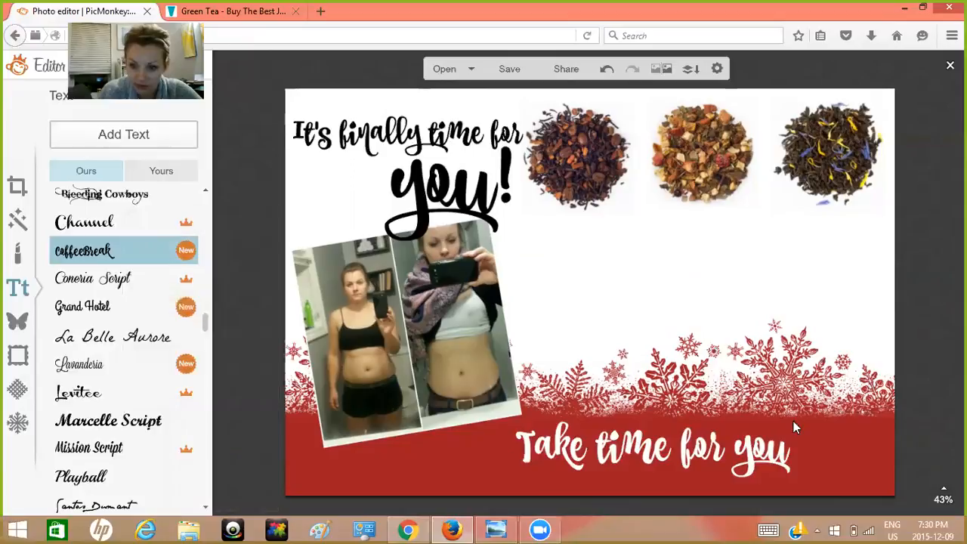
{"action": "left_click_drag", "start_coordinate": [734, 452], "coordinate": [743, 442]}
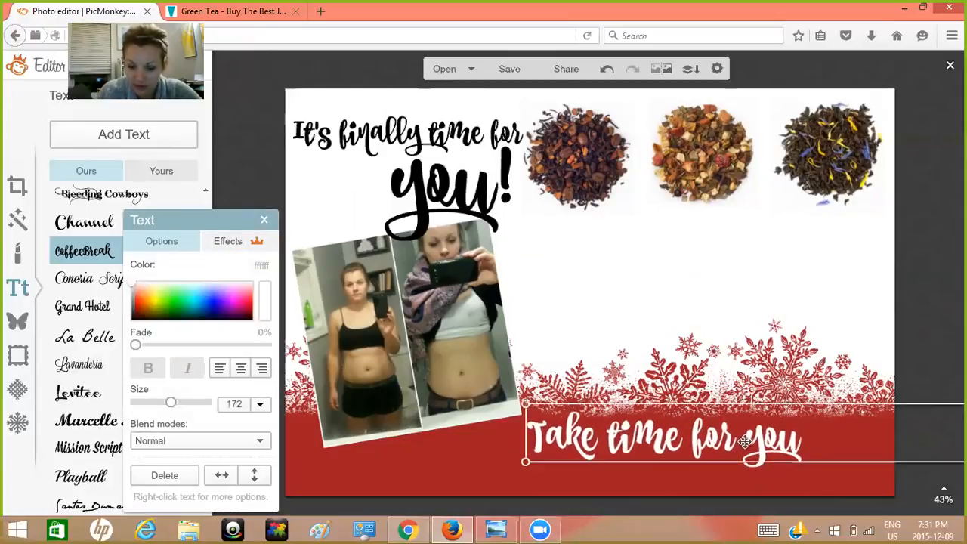
{"action": "left_click", "coordinate": [659, 318]}
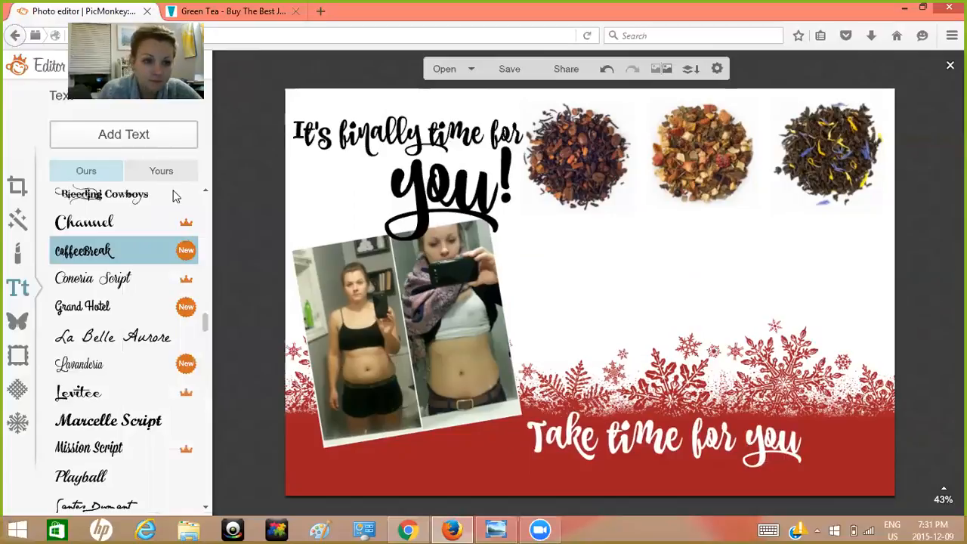
{"action": "left_click", "coordinate": [119, 143]}
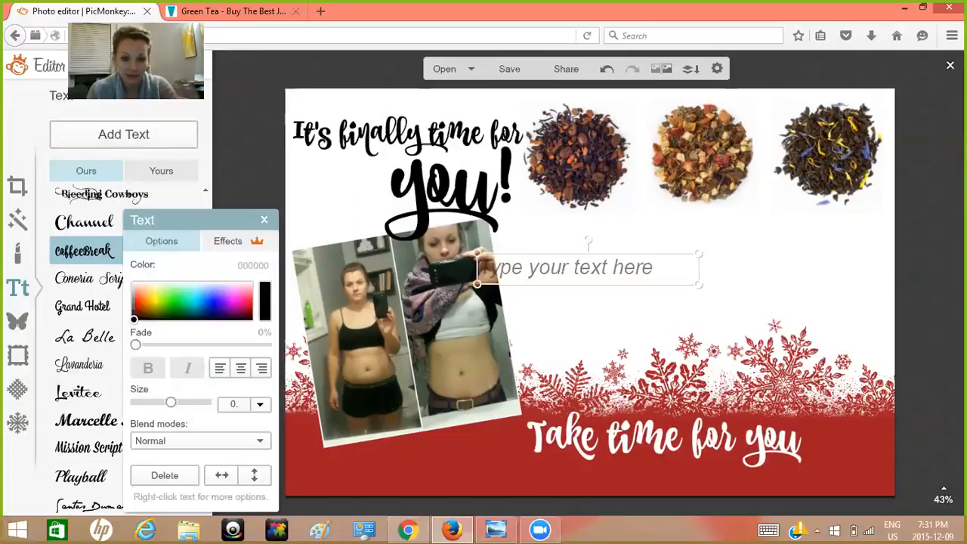
{"action": "left_click", "coordinate": [512, 263]}
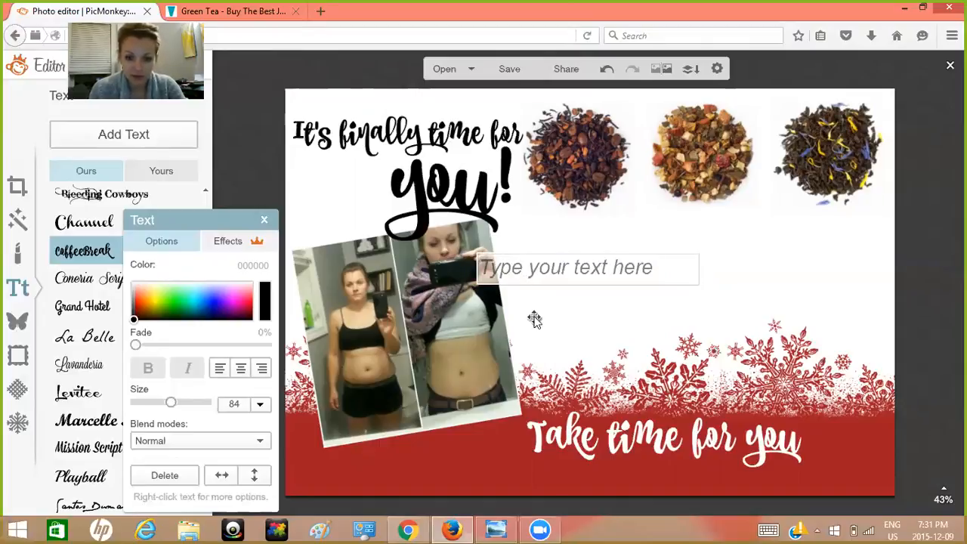
{"action": "left_click", "coordinate": [529, 275]}
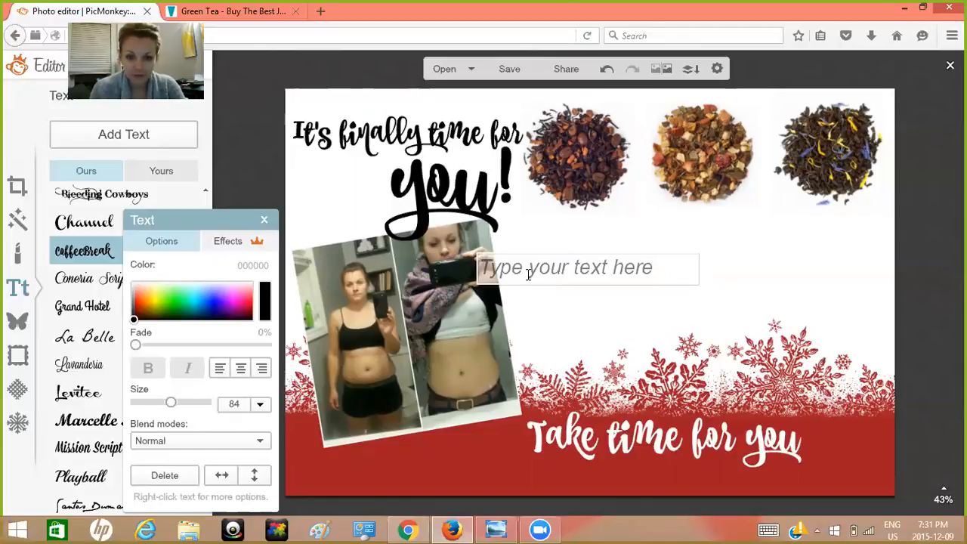
{"action": "left_click", "coordinate": [155, 476]}
{"action": "left_click", "coordinate": [150, 238]}
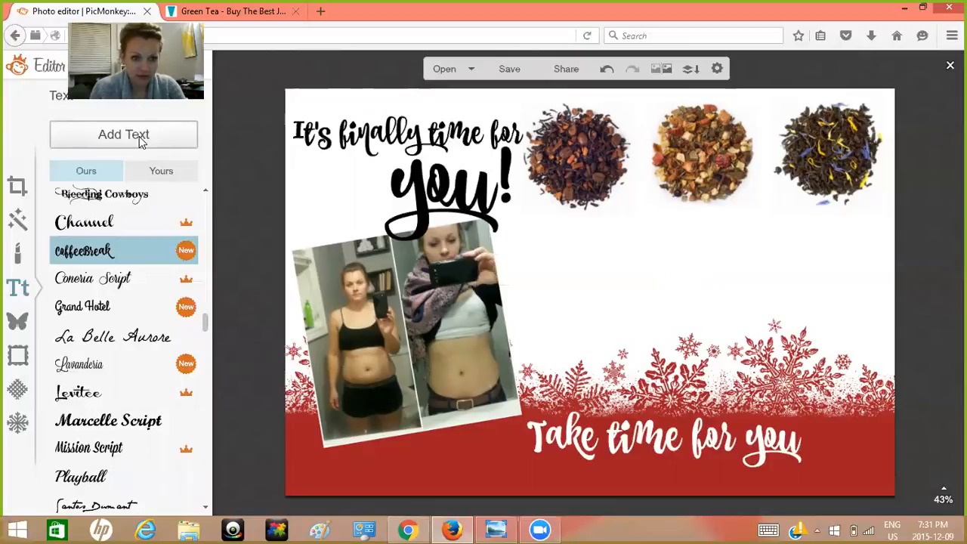
- Add the text "21 Days to Shine" to the canvas in the CoffeeBreak font
{"action": "left_click", "coordinate": [139, 136]}
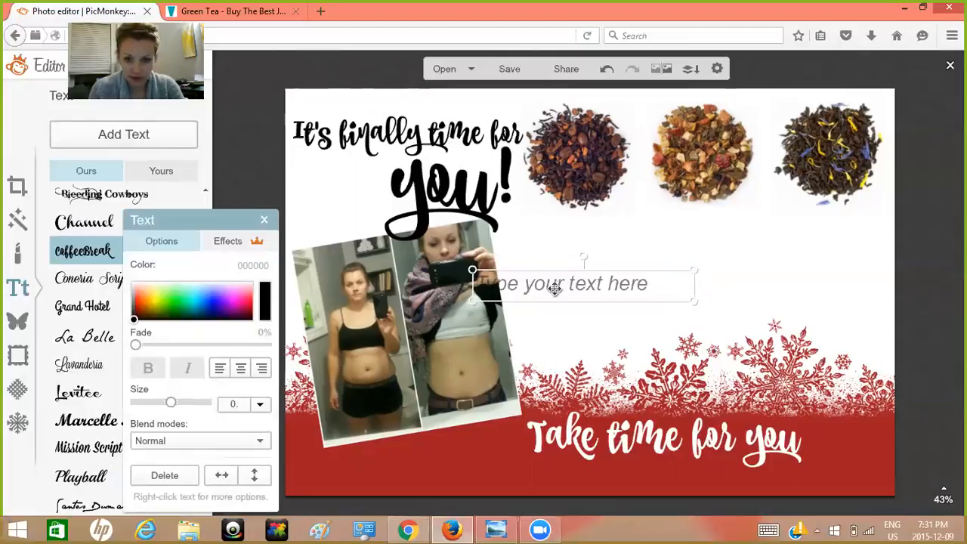
{"action": "left_click", "coordinate": [561, 314]}
{"action": "left_click", "coordinate": [563, 295]}
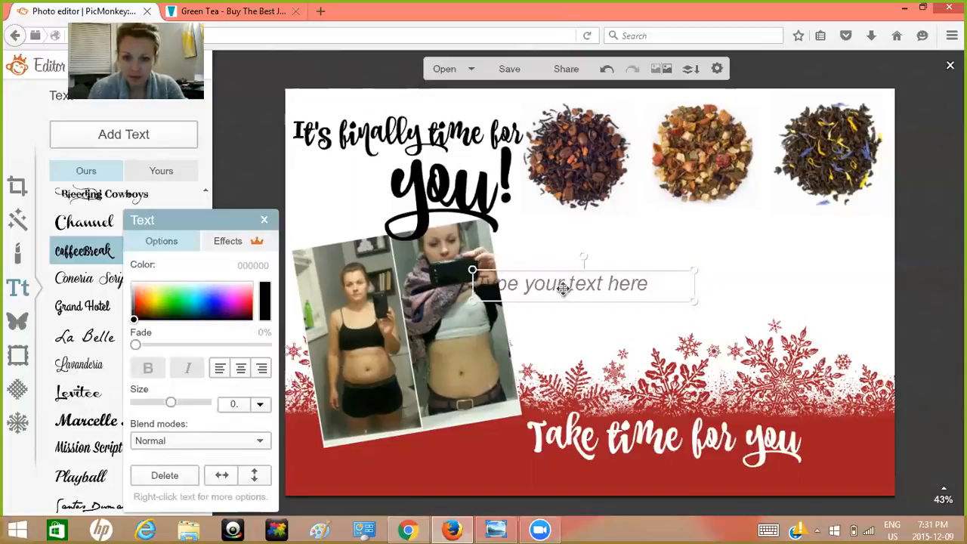
{"action": "left_click", "coordinate": [504, 291]}
{"action": "type", "text": "21 Day"}
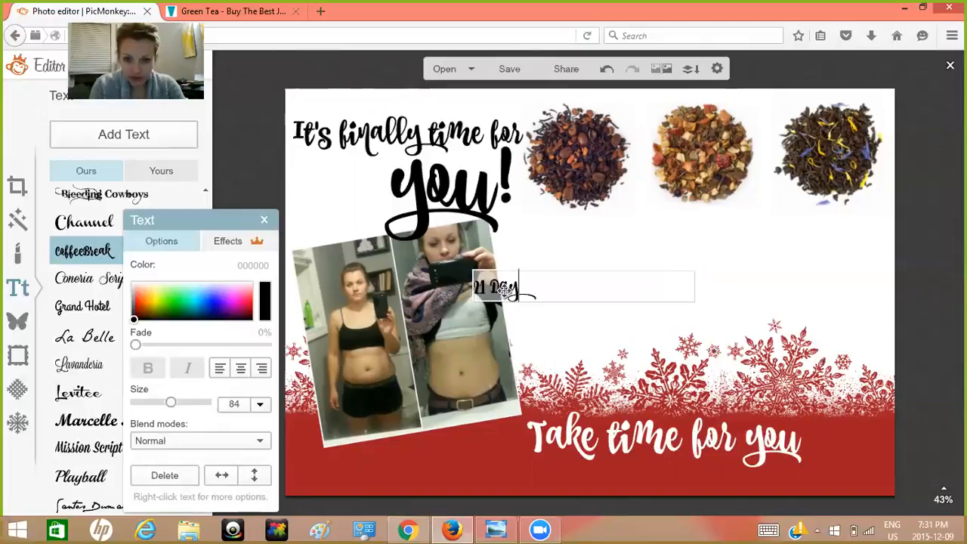
{"action": "type", "text": "s to Shine"}
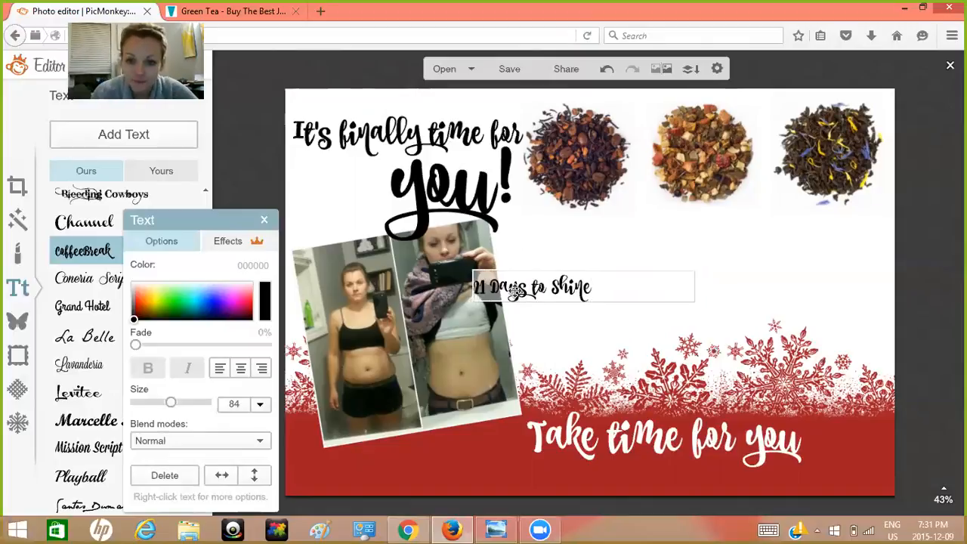
- Change the color of the "21 Days to Shine" text to white (ffffff)
{"action": "left_click_drag", "start_coordinate": [598, 287], "coordinate": [473, 289]}
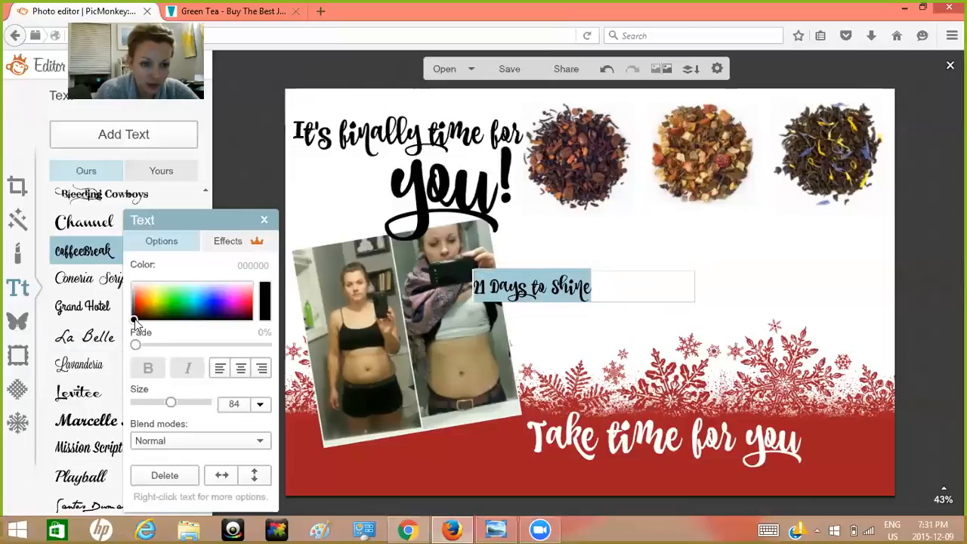
{"action": "left_click", "coordinate": [133, 281]}
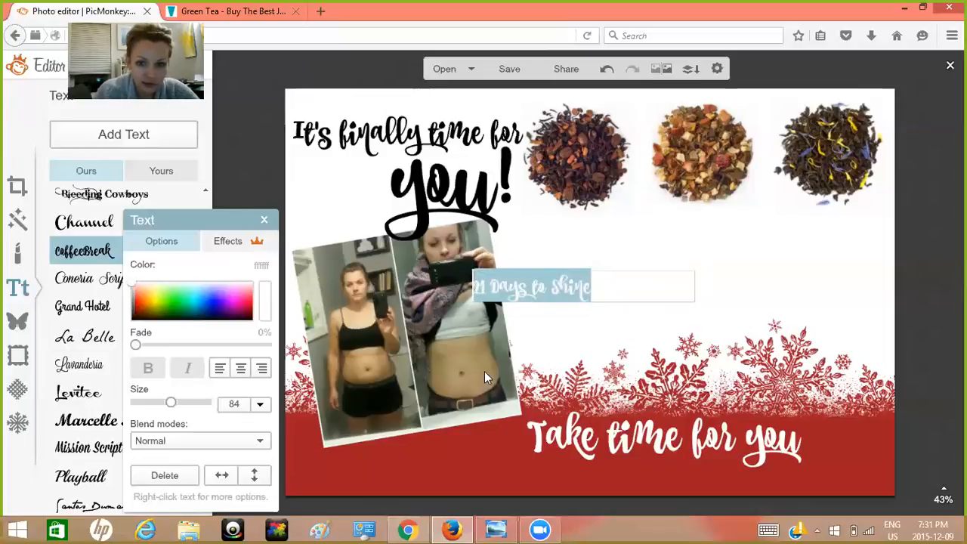
{"action": "left_click", "coordinate": [525, 351]}
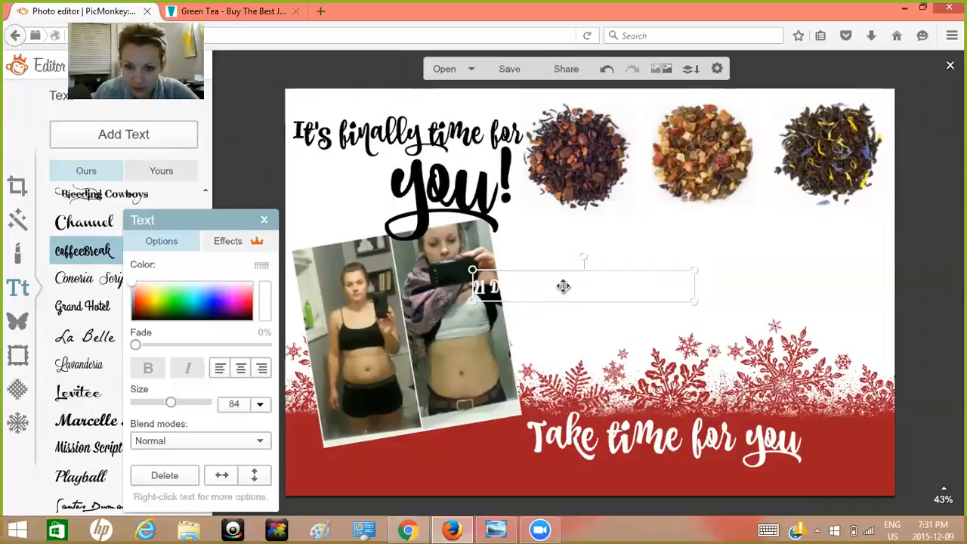
- Move "21 Days to Shine" onto the red band, centered beneath "Take time for you", and deselect it
{"action": "left_click_drag", "start_coordinate": [562, 286], "coordinate": [858, 472]}
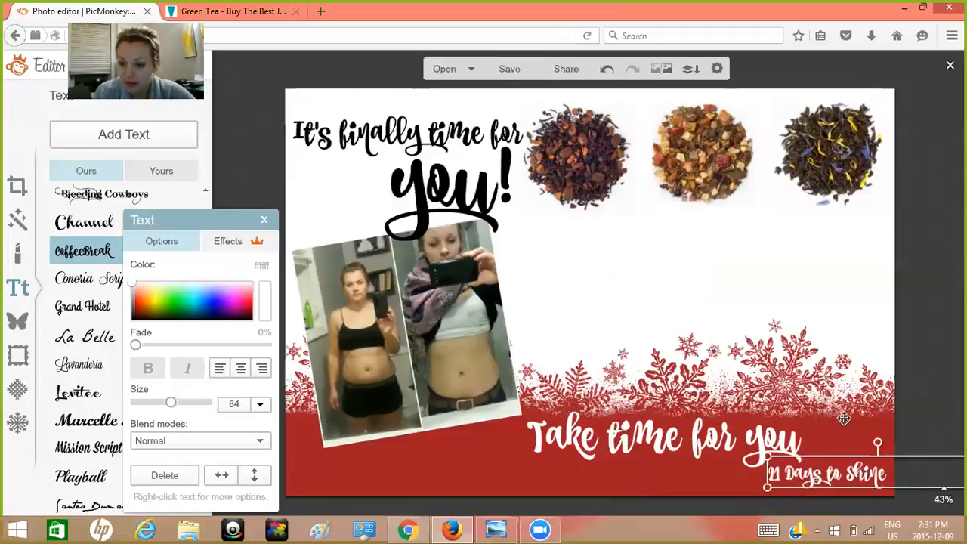
{"action": "left_click", "coordinate": [868, 307]}
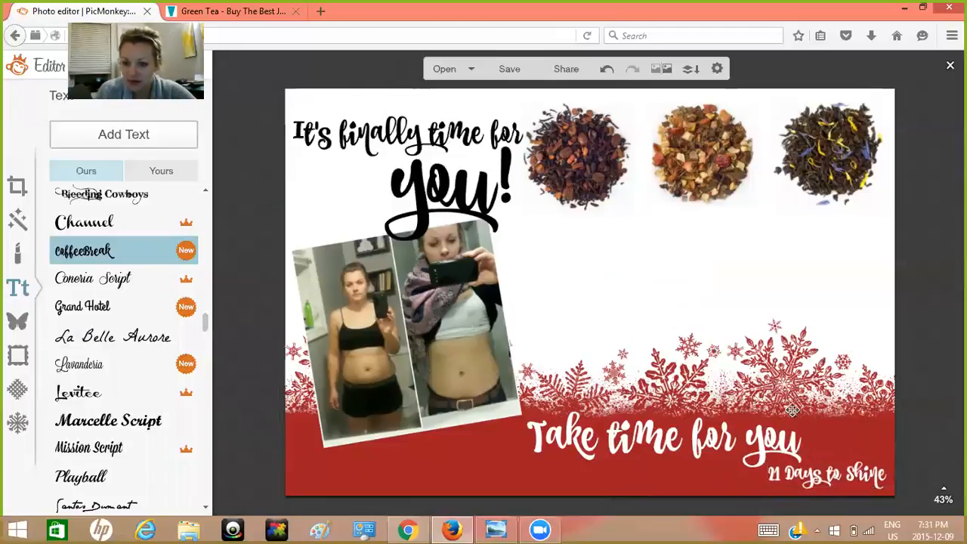
{"action": "left_click", "coordinate": [797, 478]}
{"action": "left_click_drag", "start_coordinate": [797, 479], "coordinate": [654, 477]}
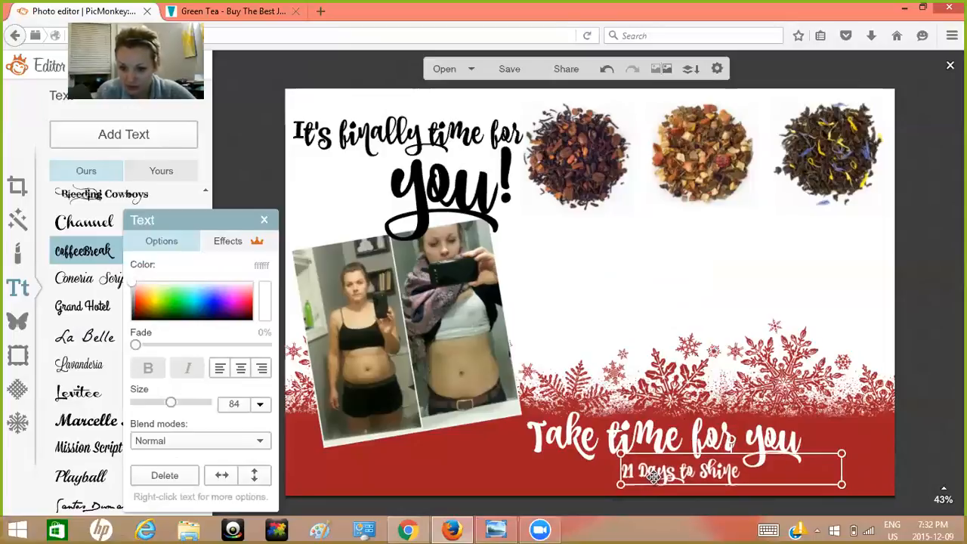
{"action": "left_click", "coordinate": [768, 296]}
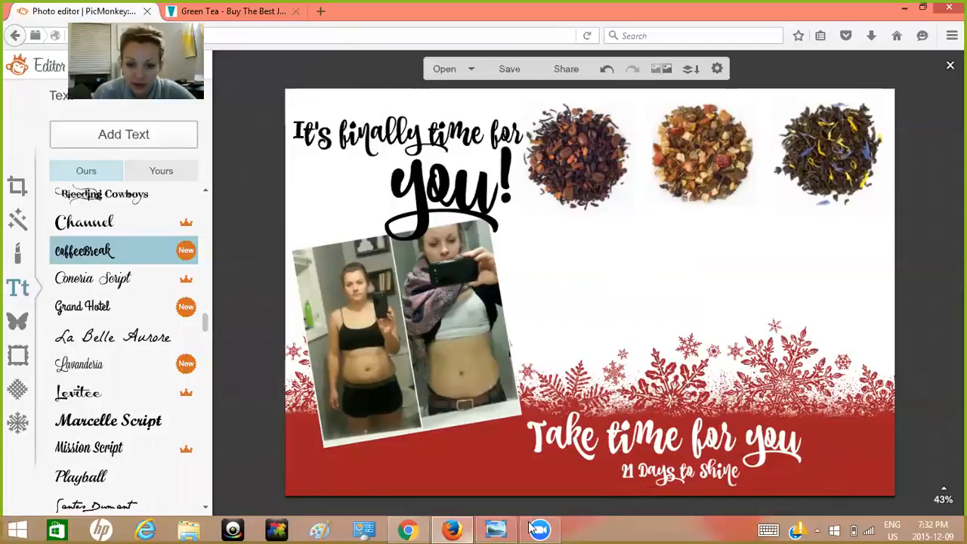
- Check the finished example holiday special.jpg in Windows Photo Viewer, and choose the Special Elite font back in the PicMonkey editor
{"action": "left_click", "coordinate": [496, 529]}
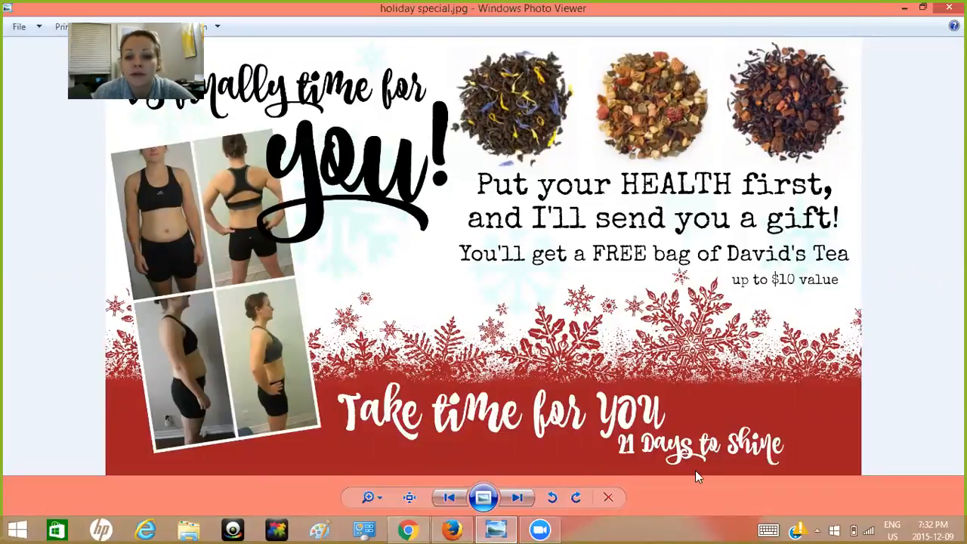
{"action": "left_click", "coordinate": [461, 529]}
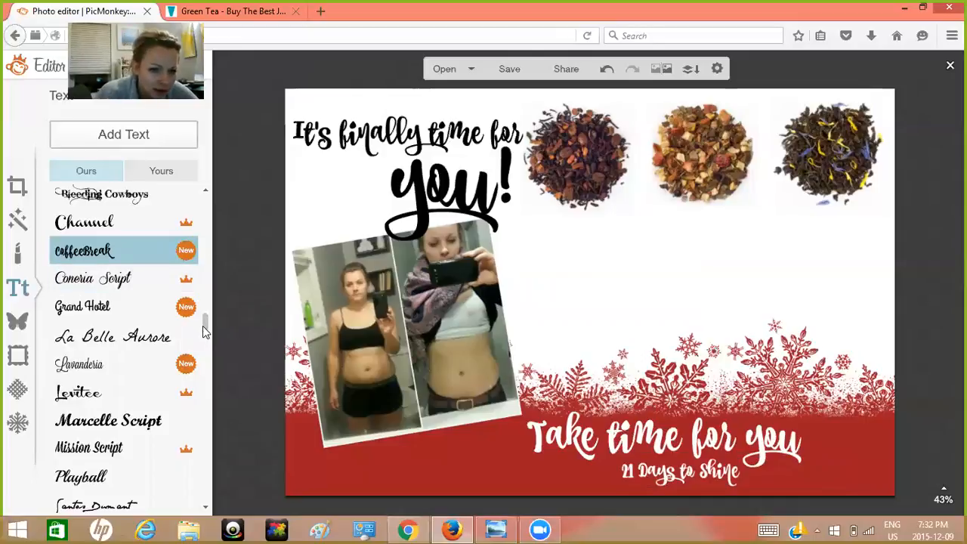
{"action": "scroll", "coordinate": [204, 317], "scroll_direction": "up", "scroll_amount": 3}
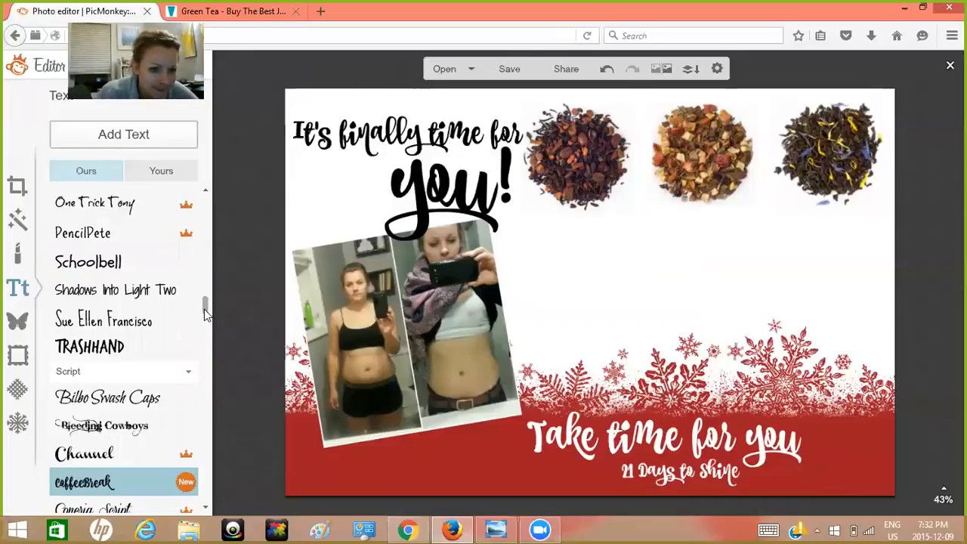
{"action": "left_click_drag", "start_coordinate": [204, 307], "coordinate": [204, 276]}
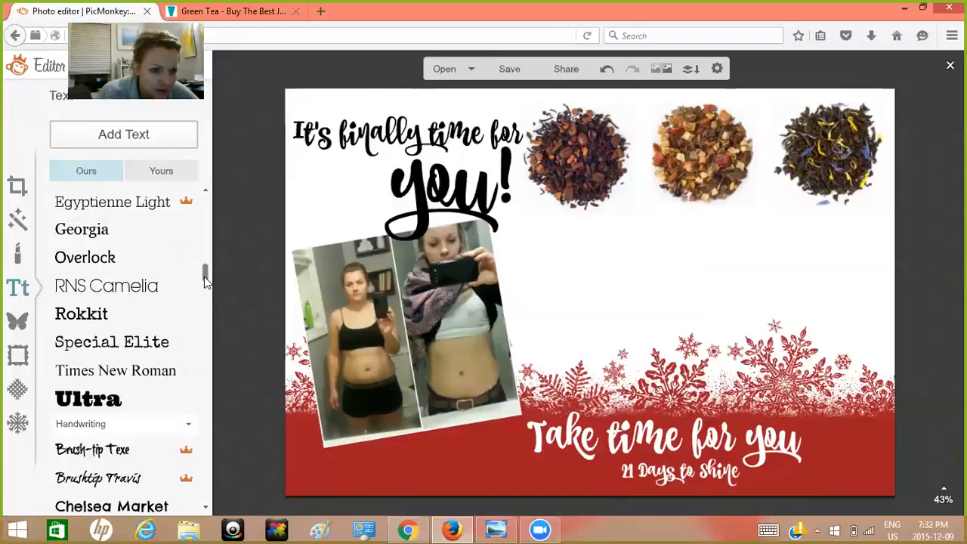
{"action": "left_click", "coordinate": [144, 341]}
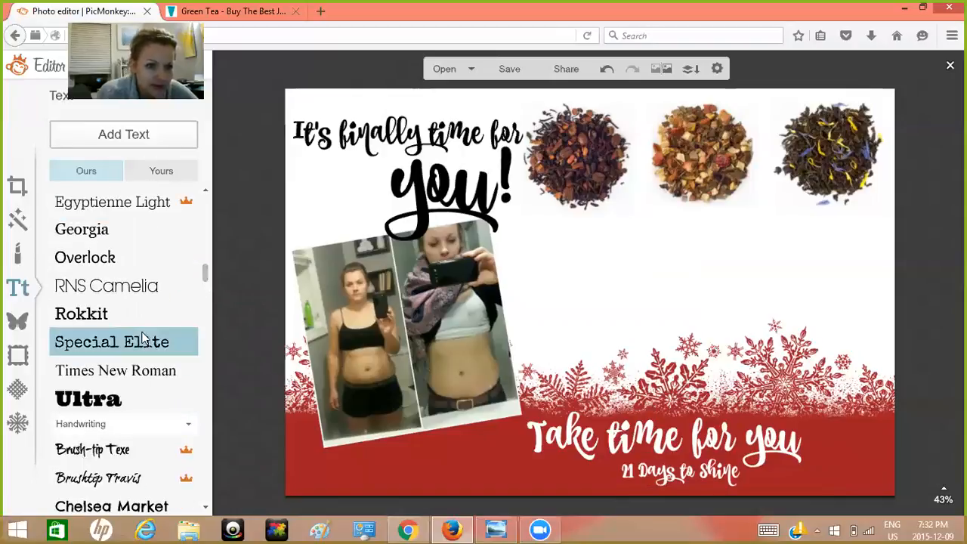
- Add the text "Put your health first" in the white area below the tea images, and widen its box to fit one line
{"action": "left_click", "coordinate": [139, 138]}
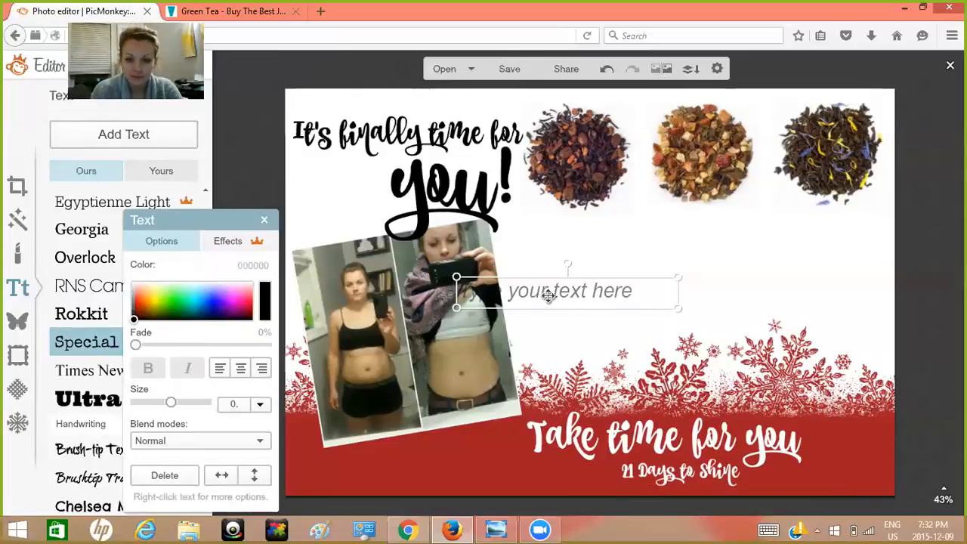
{"action": "left_click_drag", "start_coordinate": [481, 291], "coordinate": [589, 259]}
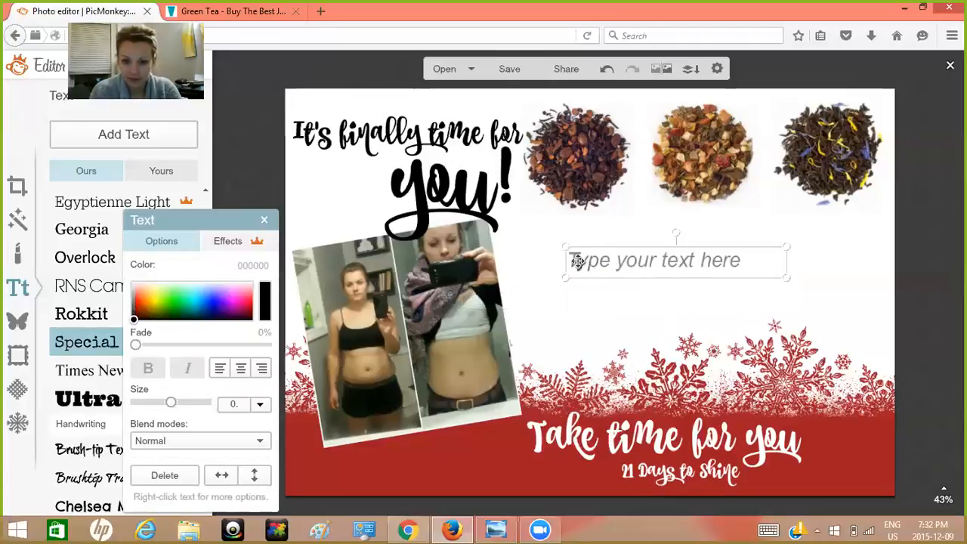
{"action": "left_click", "coordinate": [585, 269]}
{"action": "type", "text": "P"}
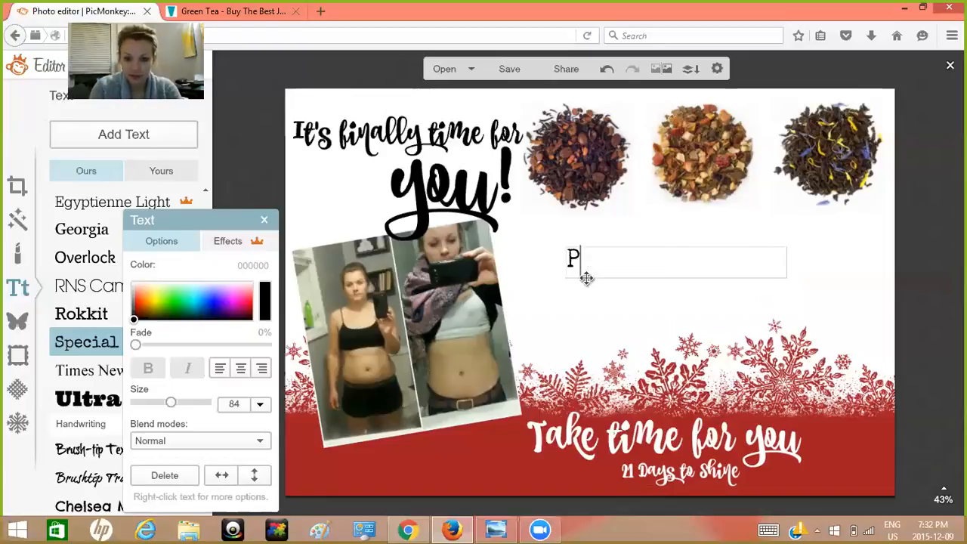
{"action": "type", "text": "ut your hearlth first"}
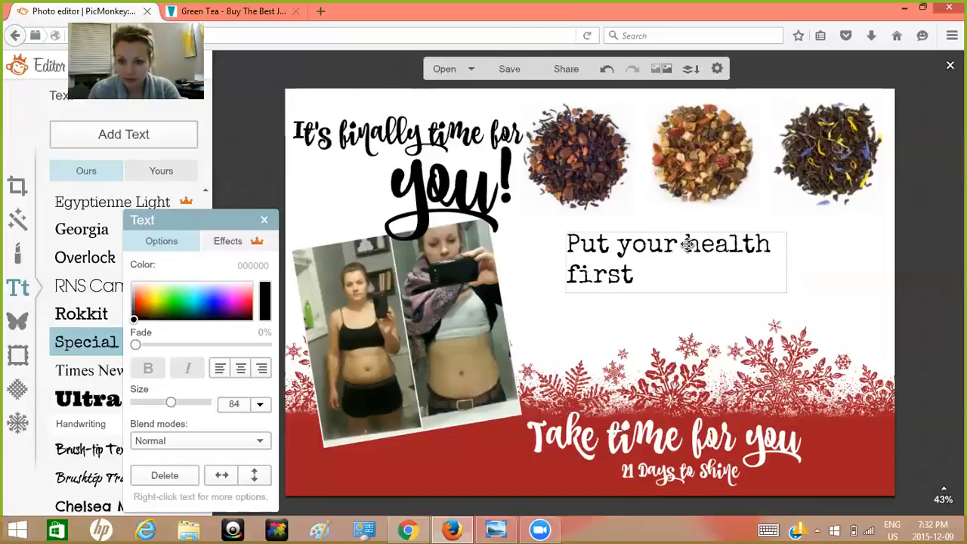
{"action": "left_click", "coordinate": [789, 272]}
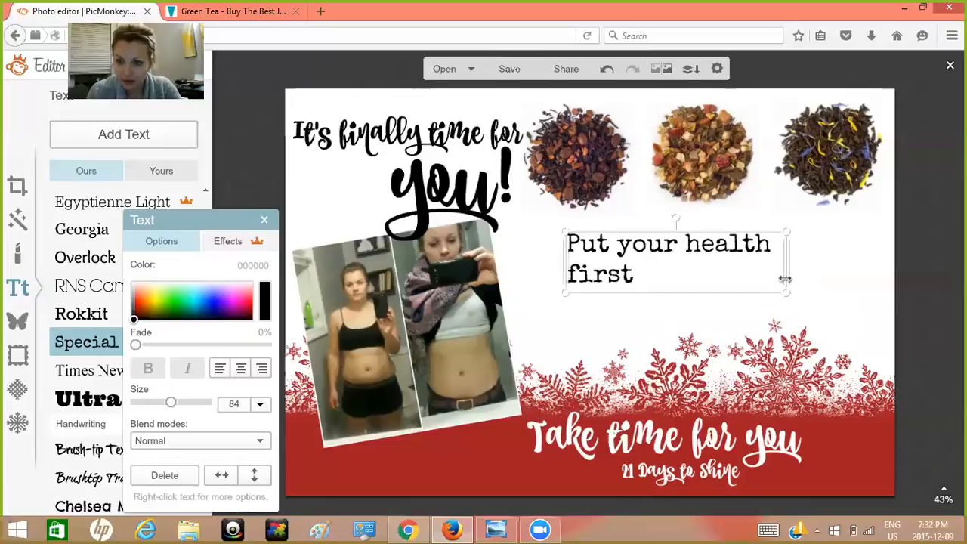
{"action": "mouse_move", "coordinate": [785, 278]}
{"action": "left_mouse_down"}
{"action": "mouse_move", "coordinate": [852, 263]}
{"action": "mouse_move", "coordinate": [859, 273]}
{"action": "left_mouse_up"}
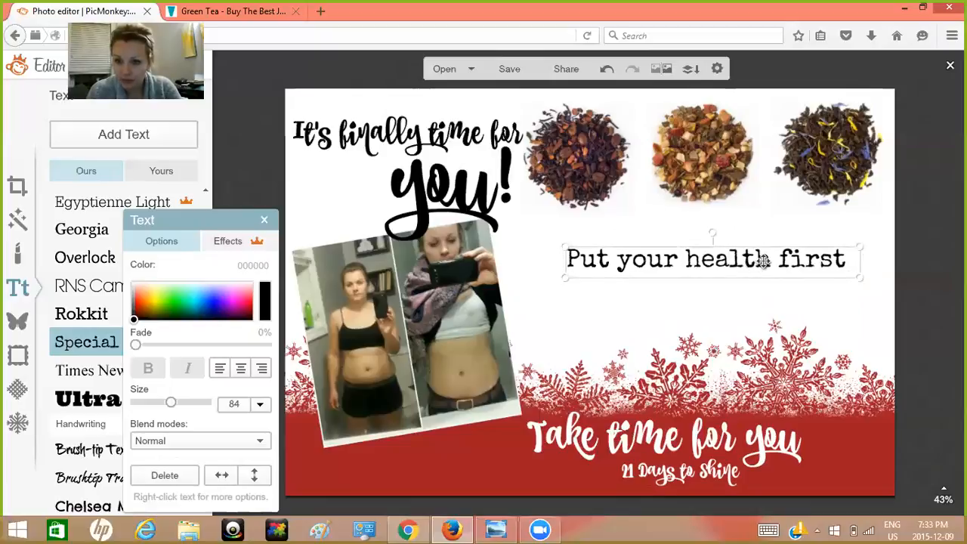
- Replace "health" with "HEALTH" in capitals in the "Put your health first" text
{"action": "left_click", "coordinate": [772, 260]}
{"action": "left_click", "coordinate": [771, 260]}
{"action": "key", "text": "BackSpace"}
{"action": "key", "text": "BackSpace"}
{"action": "key", "text": "BackSpace"}
{"action": "key", "text": "BackSpace"}
{"action": "key", "text": "BackSpace"}
{"action": "key", "text": "BackSpace"}
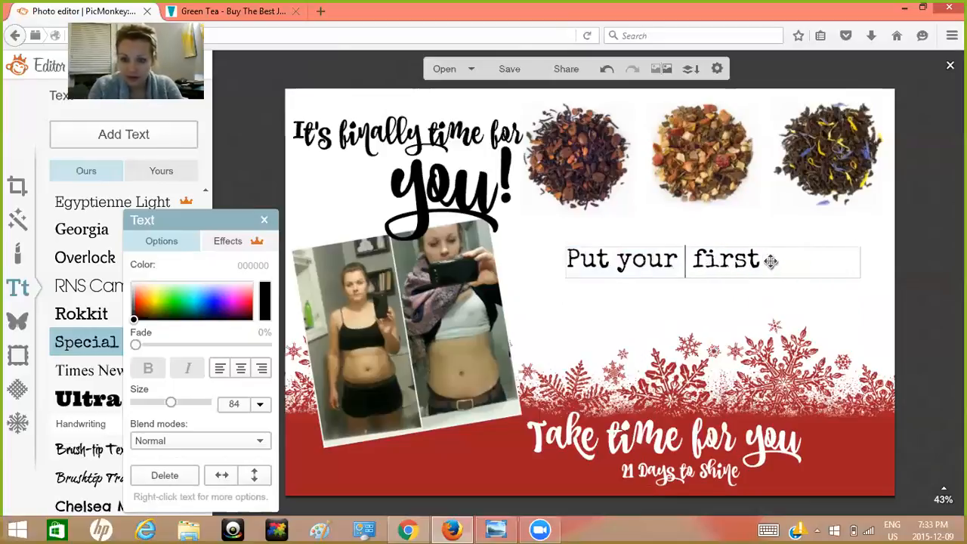
{"action": "type", "text": "HEALTH"}
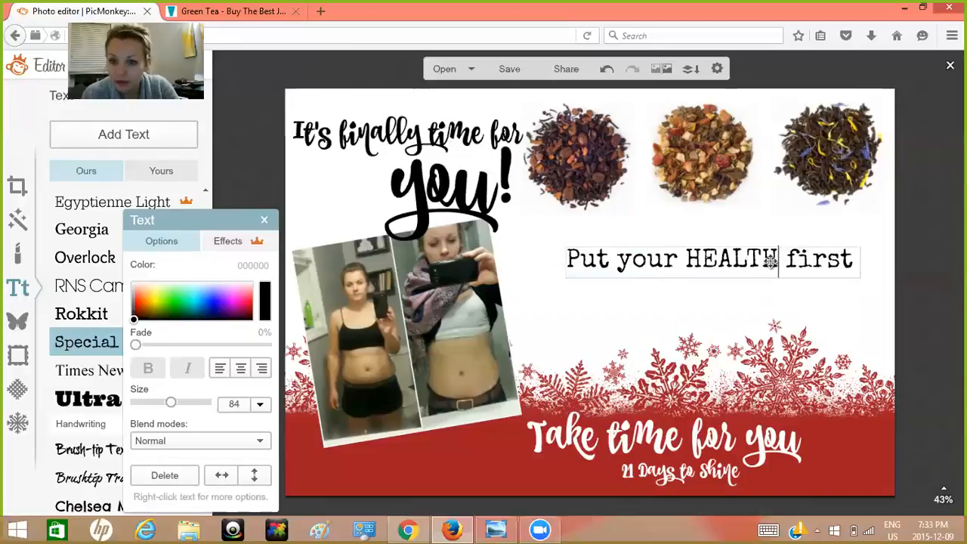
{"action": "left_click", "coordinate": [745, 308]}
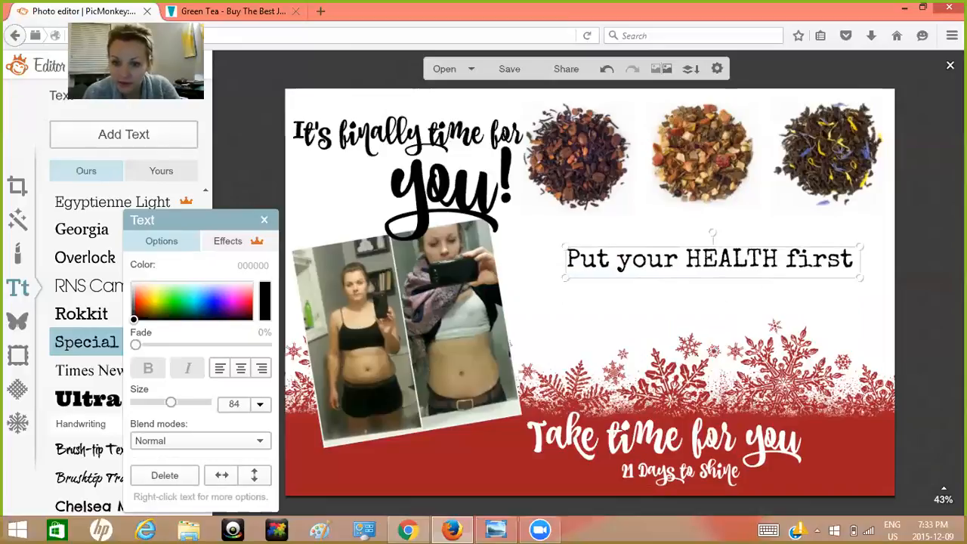
- Enlarge "Put your HEALTH first" to size 105 on a single line, and move it directly beneath the tea images
{"action": "left_click", "coordinate": [677, 261]}
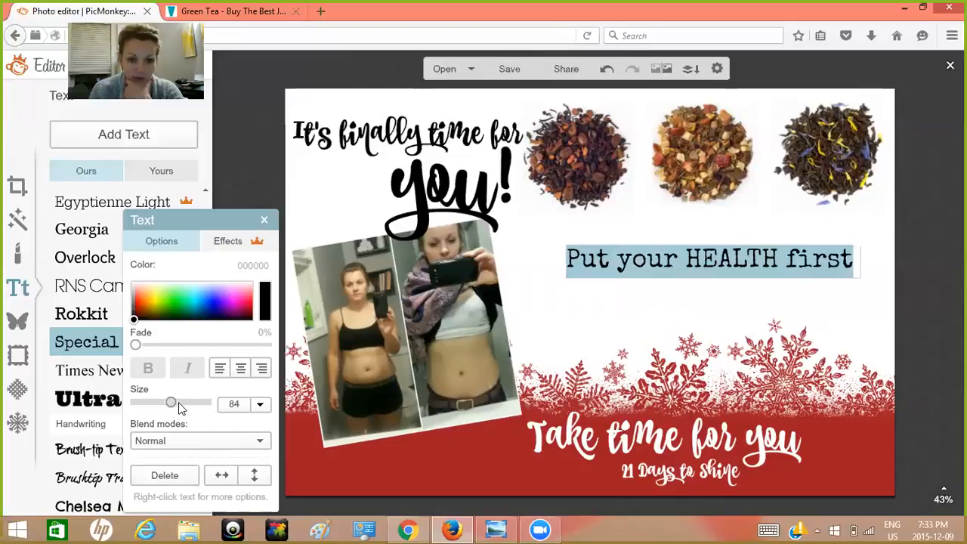
{"action": "left_click_drag", "start_coordinate": [178, 405], "coordinate": [181, 403]}
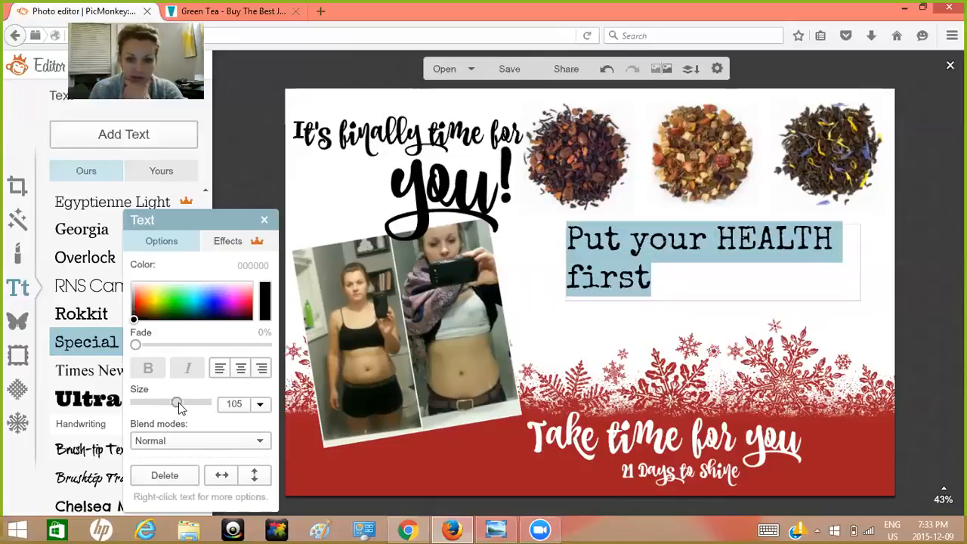
{"action": "left_click", "coordinate": [869, 275]}
{"action": "left_click_drag", "start_coordinate": [858, 268], "coordinate": [940, 253]}
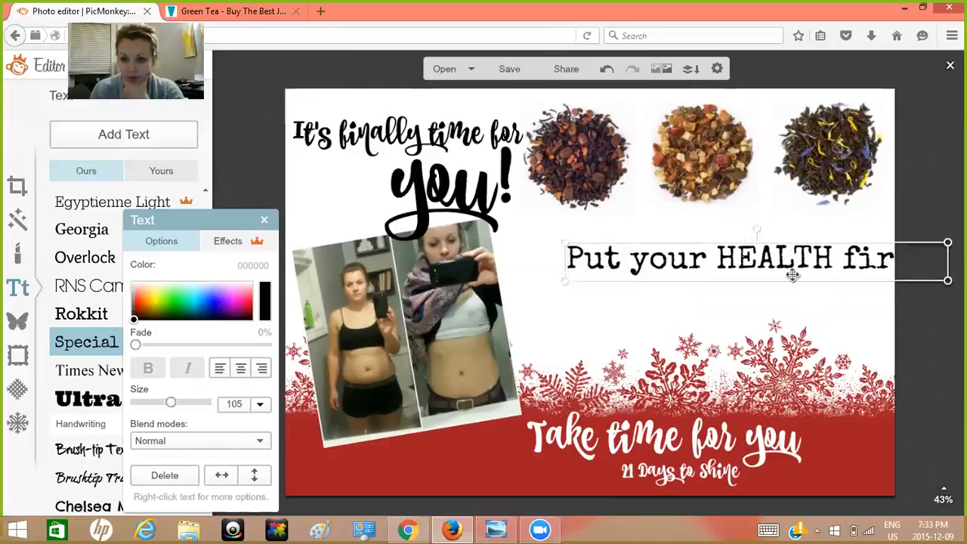
{"action": "left_click_drag", "start_coordinate": [793, 265], "coordinate": [753, 230]}
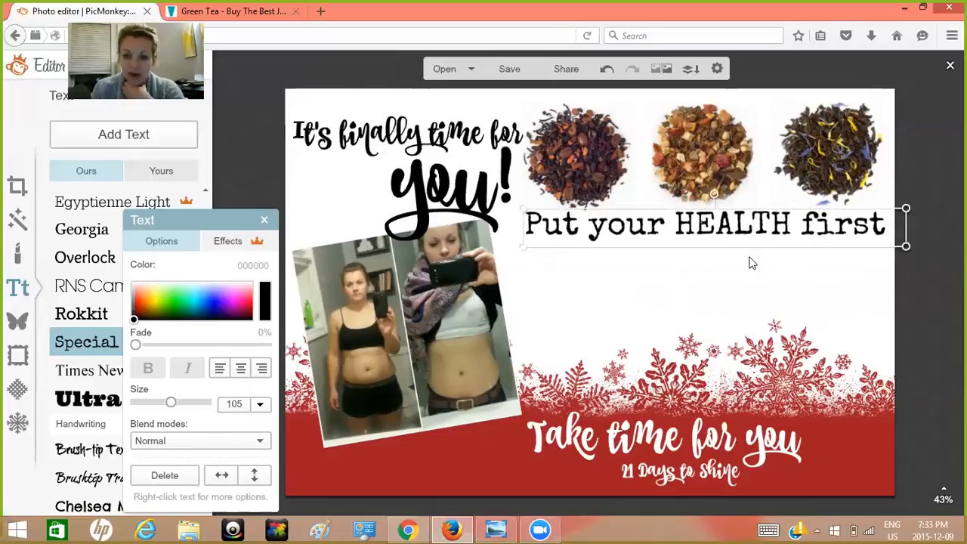
- Duplicate the "Put your HEALTH first" text, place the copy directly below it, and change its wording to "& I'll send you a gift!"
{"action": "right_click", "coordinate": [718, 228]}
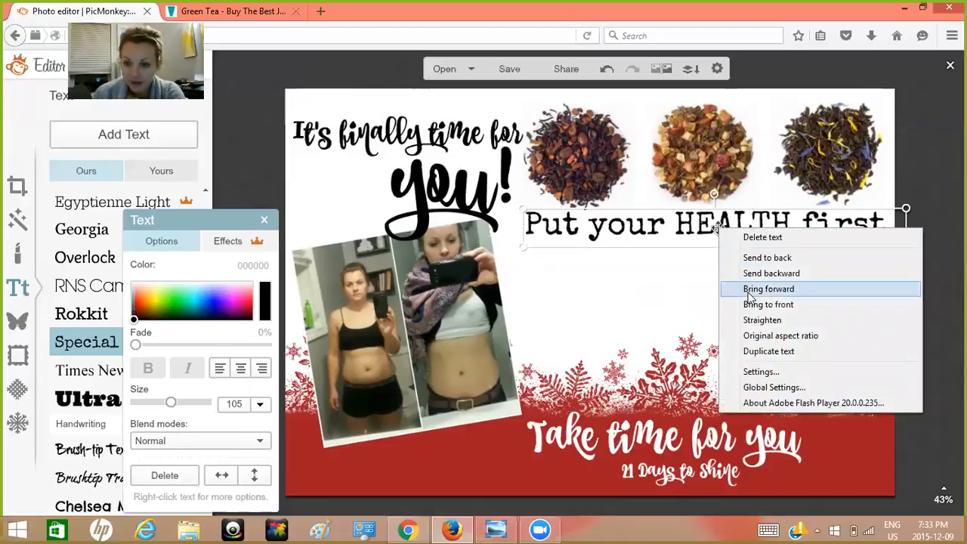
{"action": "left_click", "coordinate": [760, 354]}
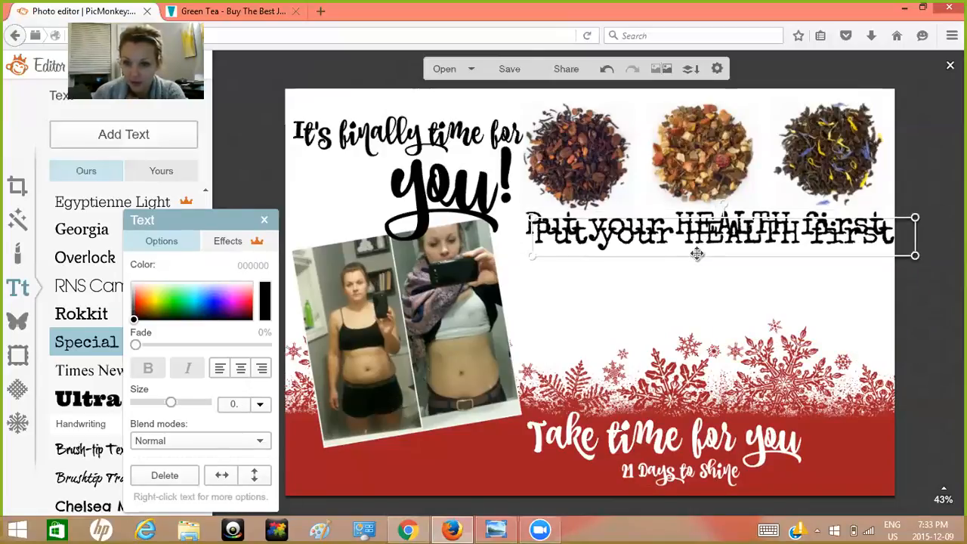
{"action": "mouse_move", "coordinate": [698, 269]}
{"action": "left_mouse_down"}
{"action": "mouse_move", "coordinate": [692, 244]}
{"action": "mouse_move", "coordinate": [688, 268]}
{"action": "left_mouse_up"}
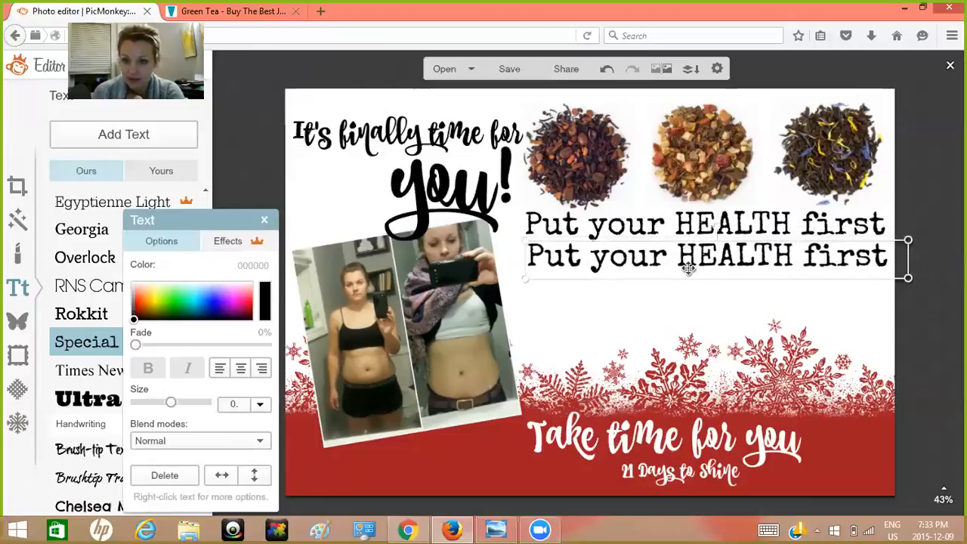
{"action": "double_click", "coordinate": [686, 257]}
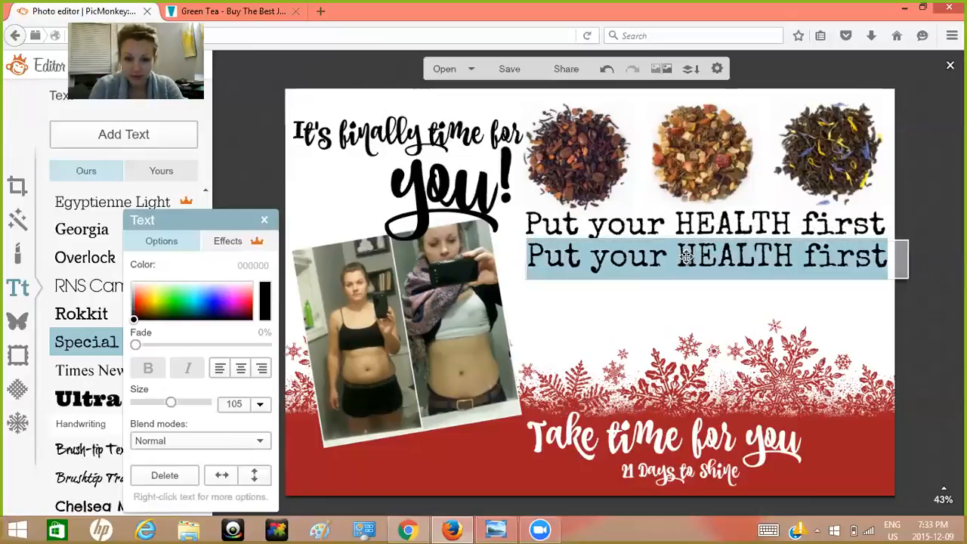
{"action": "type", "text": "& I'll send you"}
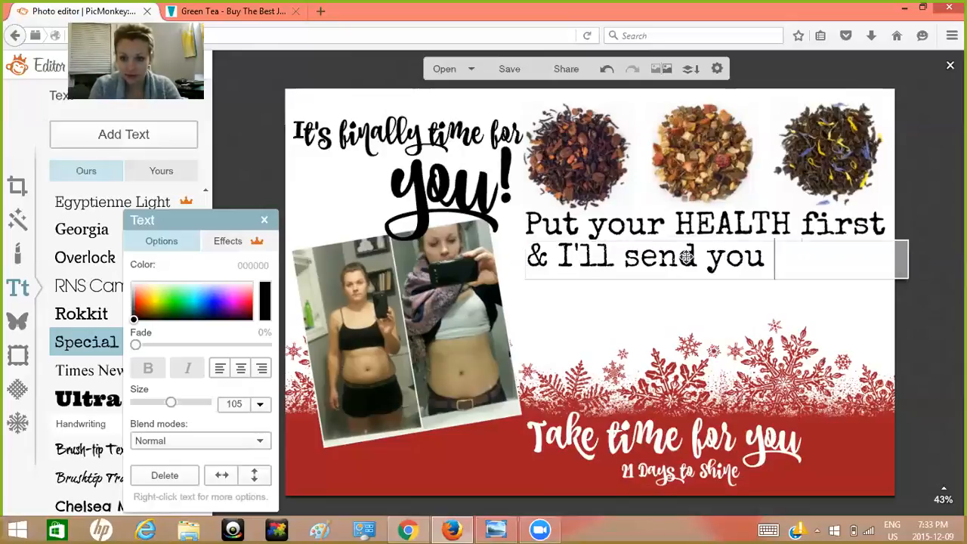
{"action": "type", "text": " a gift!"}
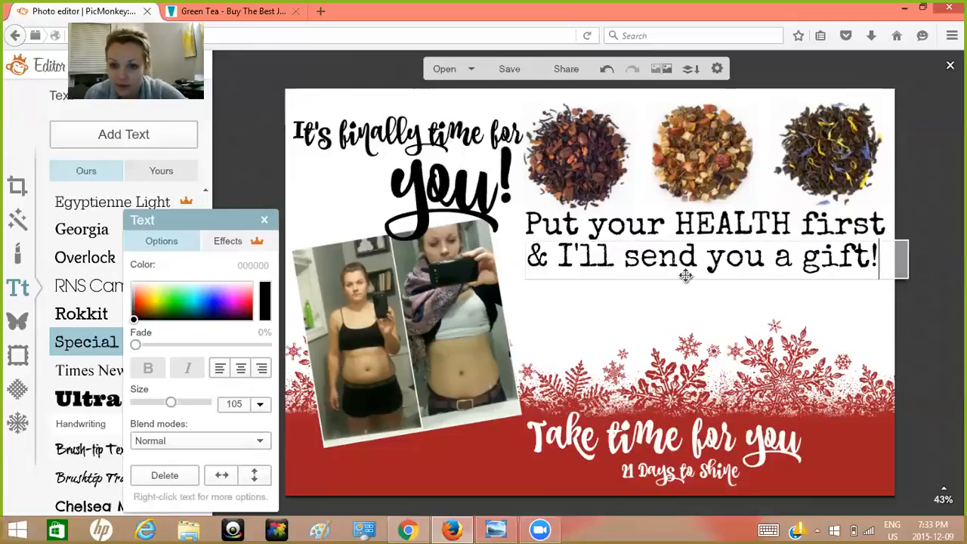
{"action": "left_click", "coordinate": [685, 290]}
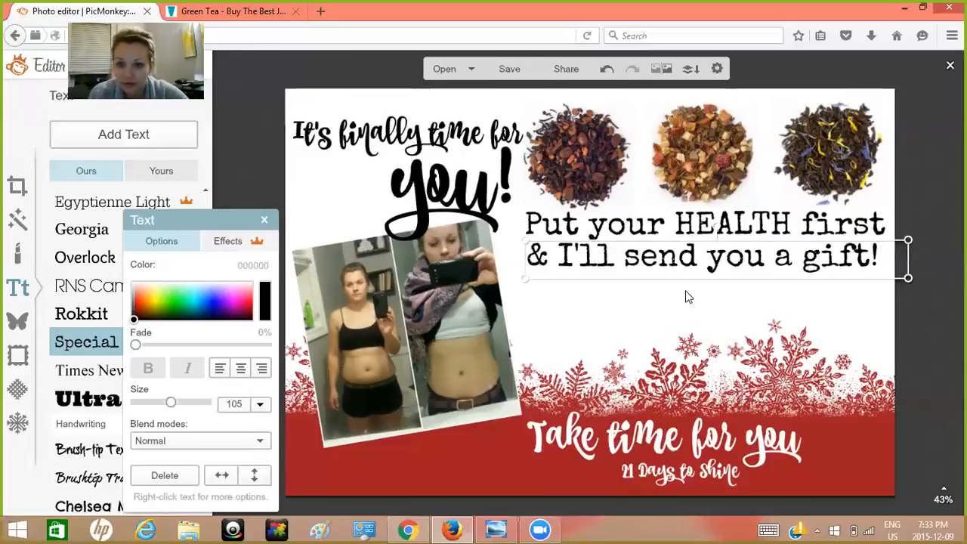
- Check the offer wording in the finished example holiday special.jpg in Windows Photo Viewer, and return to the PicMonkey editor
{"action": "left_click", "coordinate": [507, 529]}
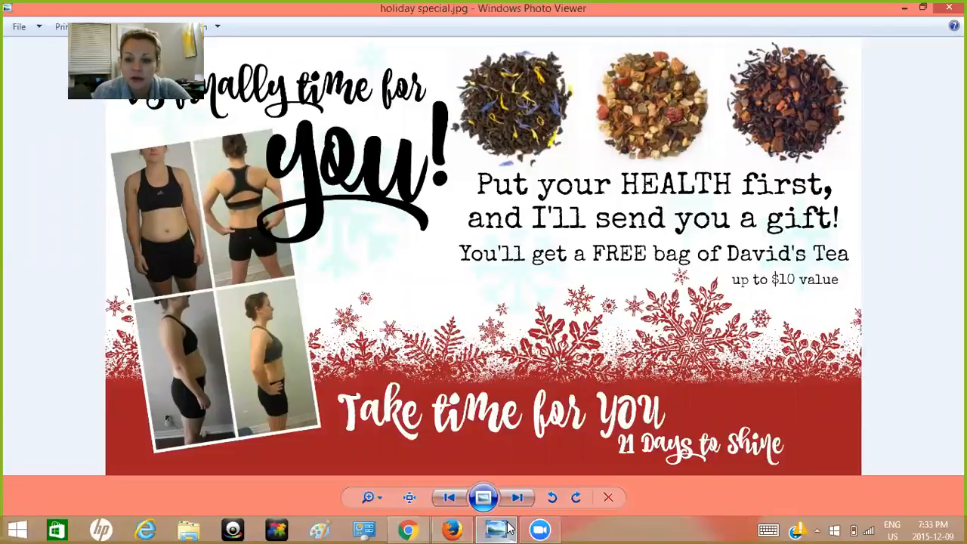
{"action": "mouse_move", "coordinate": [534, 527]}
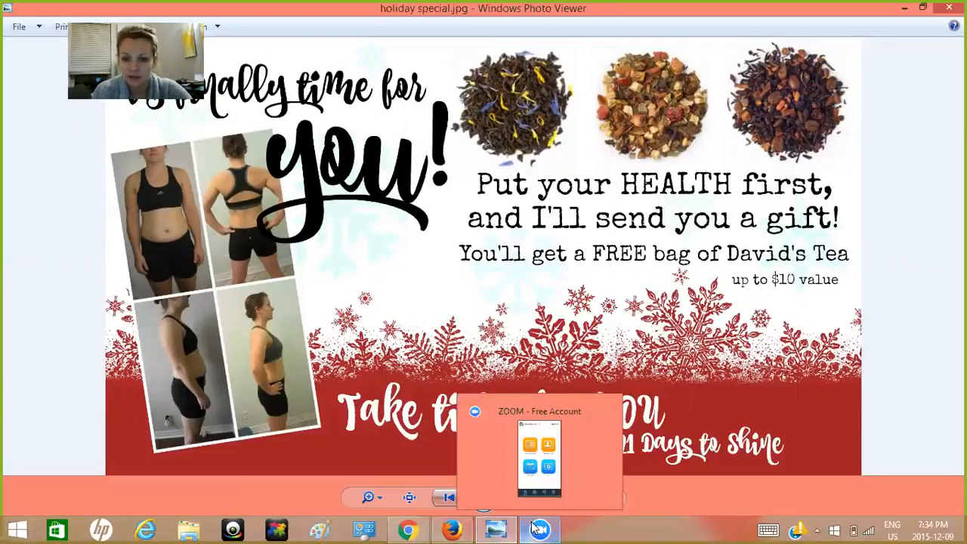
{"action": "left_click", "coordinate": [535, 529]}
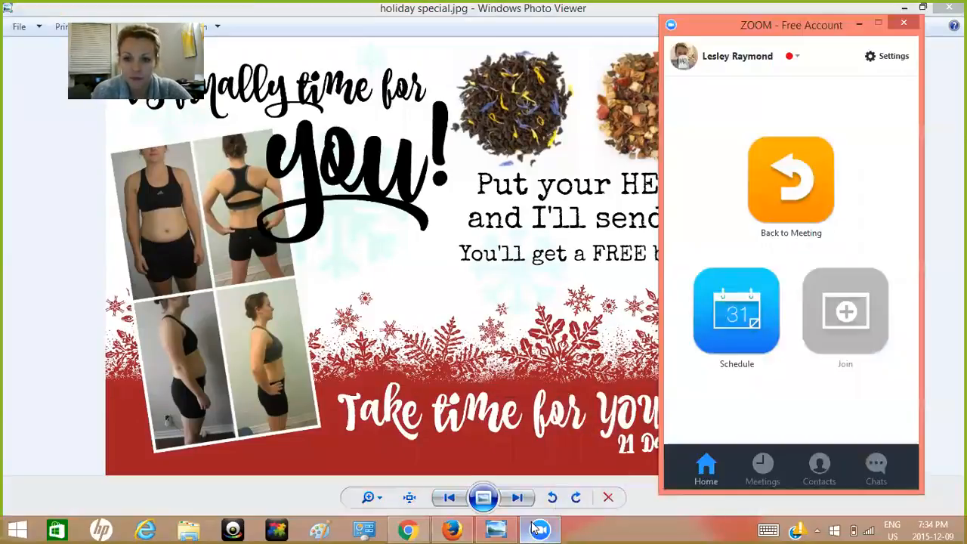
{"action": "left_click", "coordinate": [529, 527]}
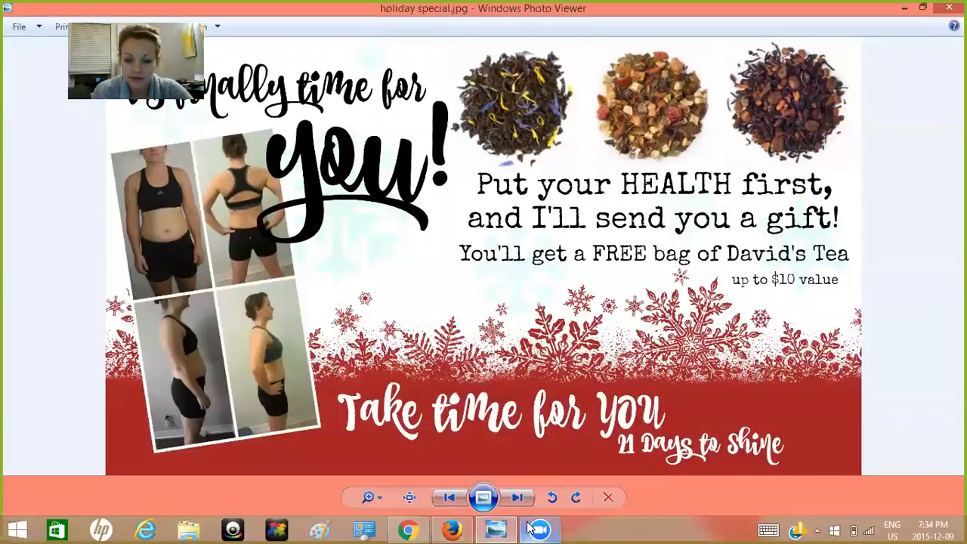
{"action": "left_click", "coordinate": [457, 529]}
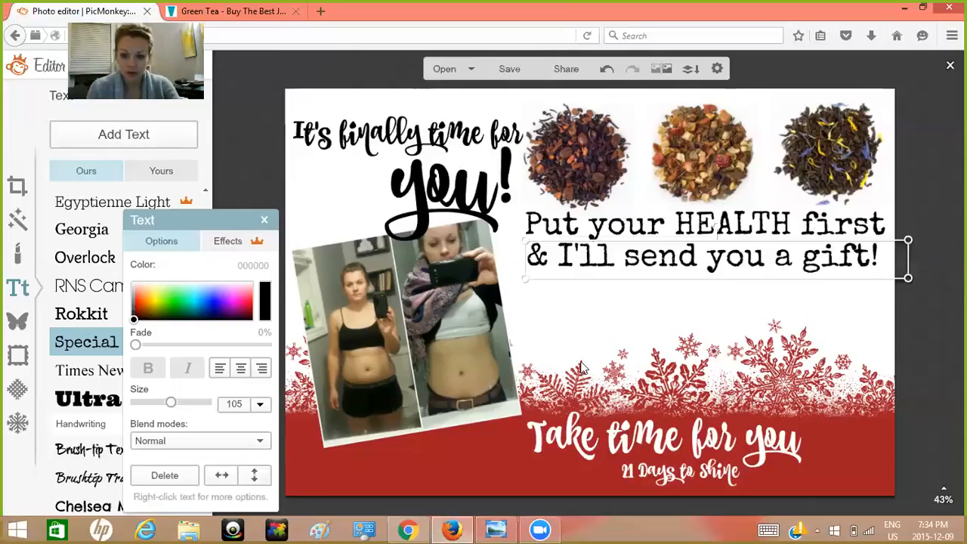
- Add a new text reading "You'll get a FREE bag of David's Tea" in the Special Elite font
{"action": "left_click", "coordinate": [573, 333]}
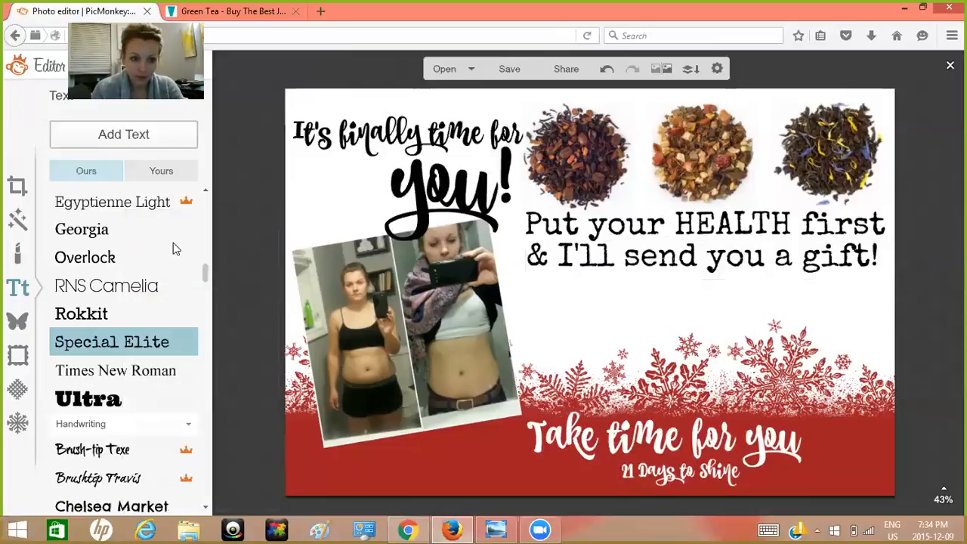
{"action": "left_click", "coordinate": [170, 135]}
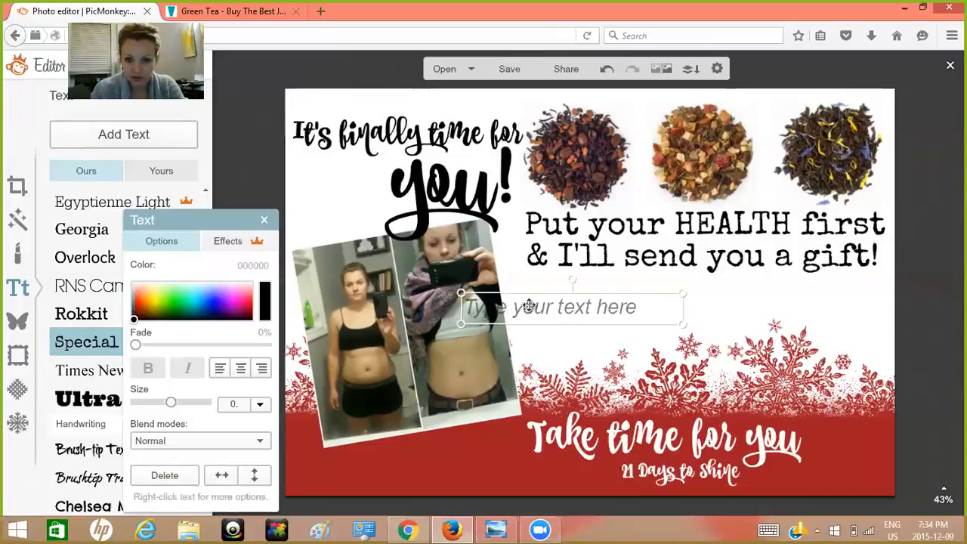
{"action": "left_click", "coordinate": [586, 303]}
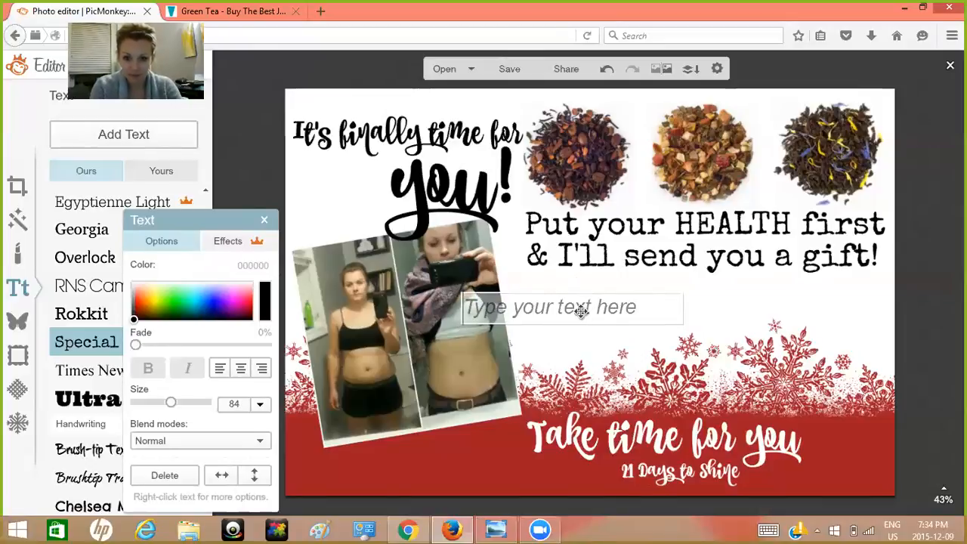
{"action": "type", "text": "You'll fe"}
{"action": "key", "text": "BackSpace"}
{"action": "key", "text": "BackSpace"}
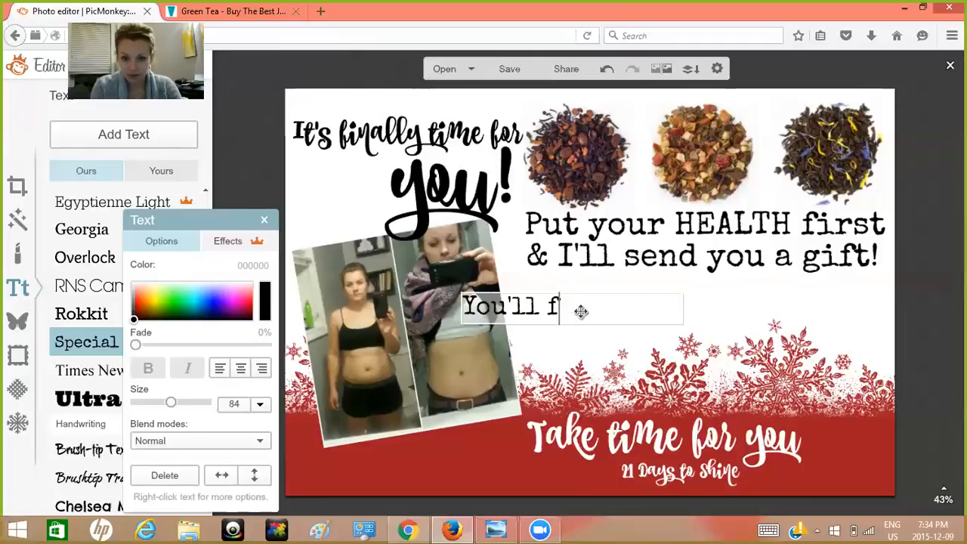
{"action": "type", "text": "get a FREE b"}
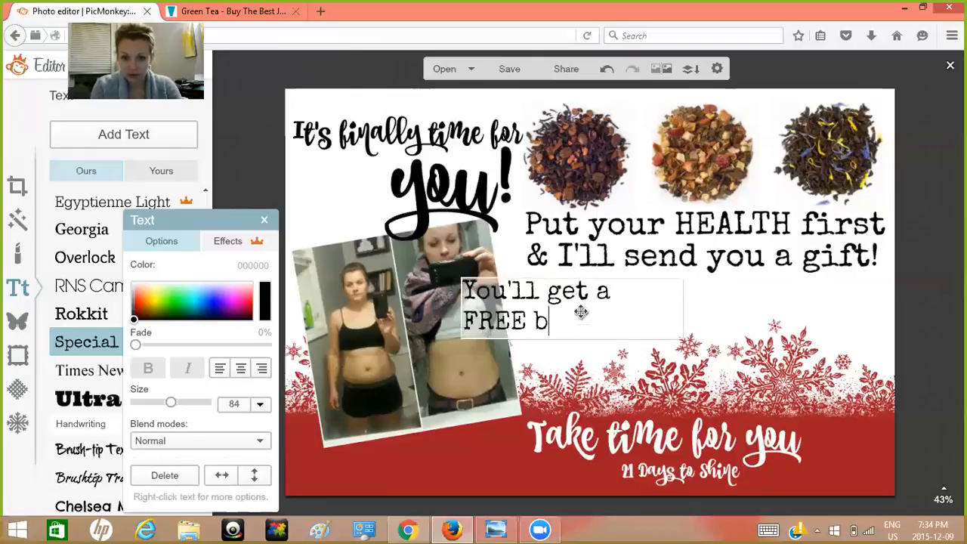
{"action": "type", "text": "ag of Davi'ds"}
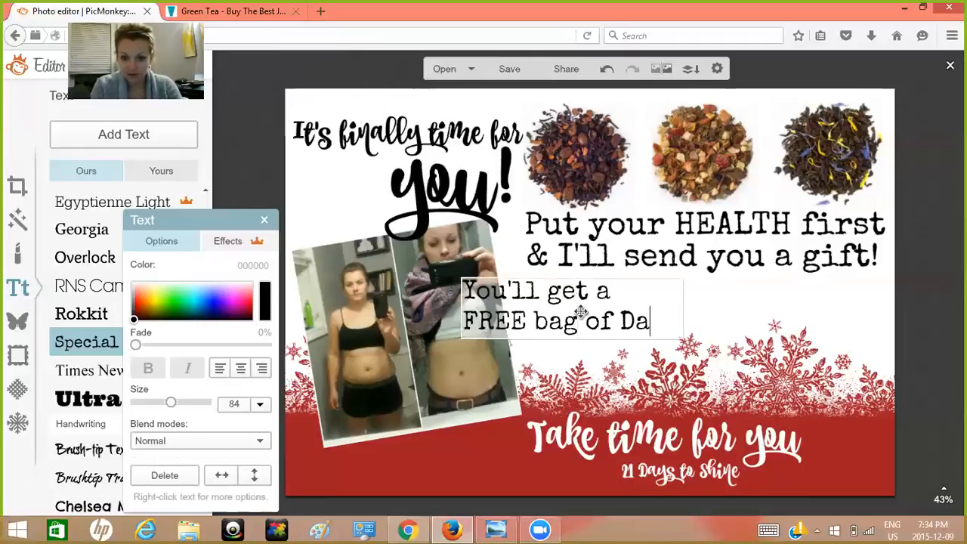
{"action": "key", "text": "BackSpace"}
{"action": "key", "text": "BackSpace"}
{"action": "key", "text": "BackSpace"}
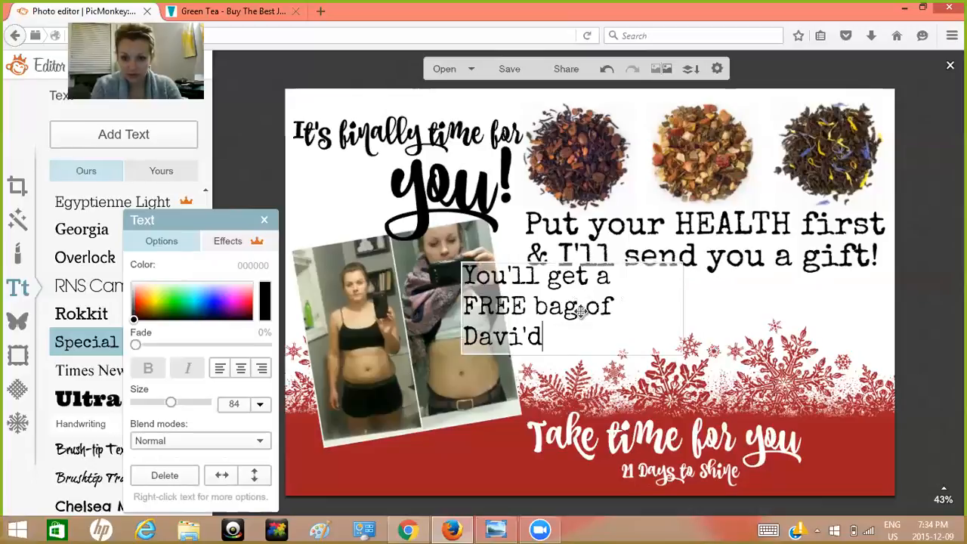
{"action": "type", "text": "d's Tea"}
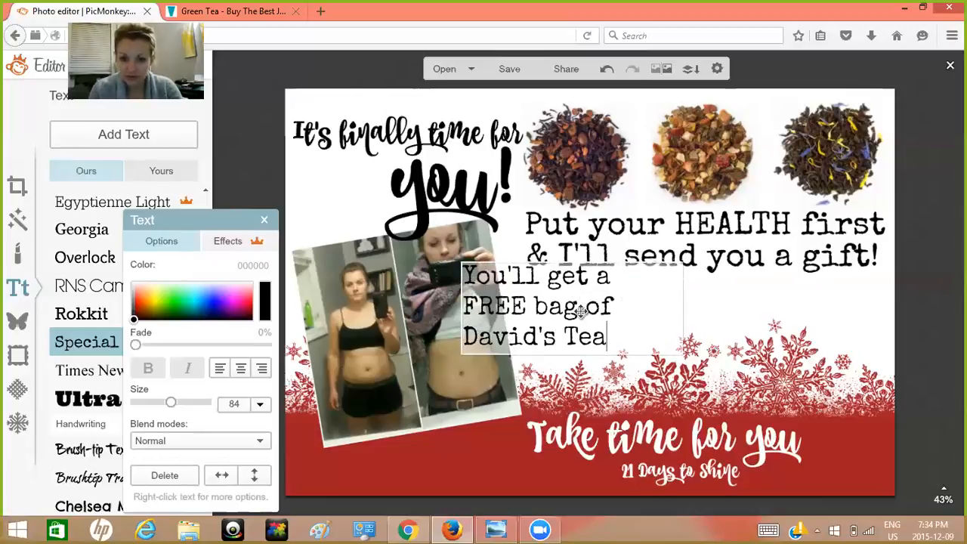
{"action": "left_click", "coordinate": [704, 366]}
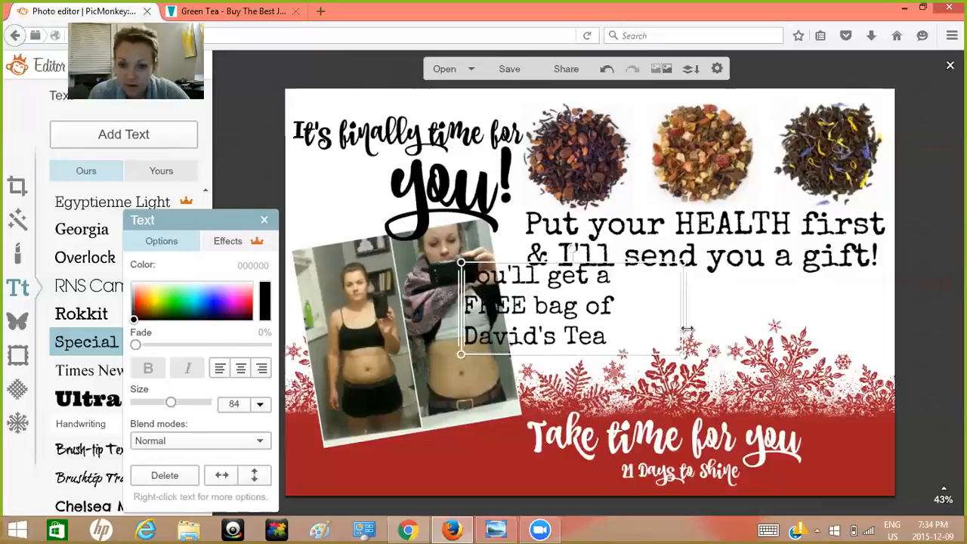
- Widen the "You'll get a FREE bag of David's Tea" text box and move it off the photo, beneath the gift line
{"action": "left_click_drag", "start_coordinate": [685, 323], "coordinate": [861, 317]}
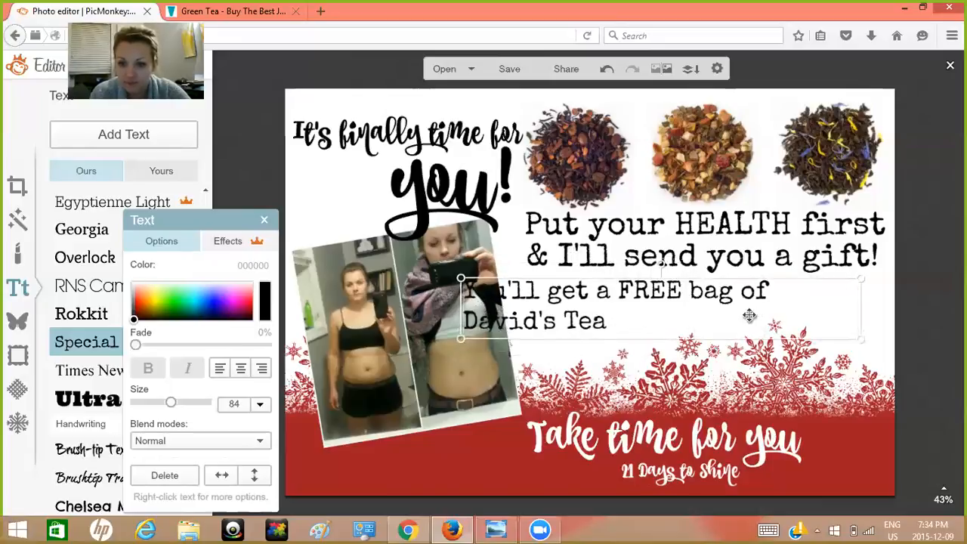
{"action": "left_click", "coordinate": [752, 362]}
{"action": "left_click_drag", "start_coordinate": [718, 306], "coordinate": [791, 305]}
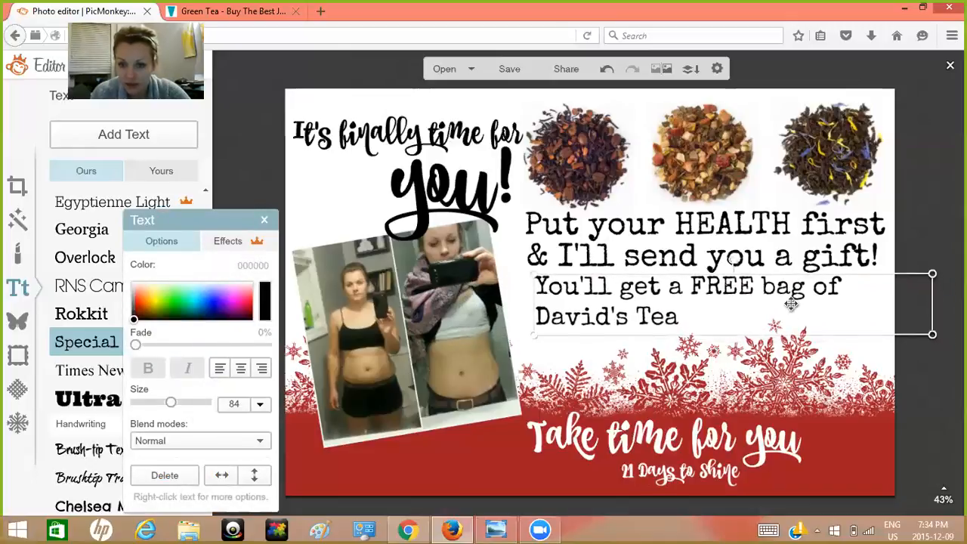
- Centre the "FREE bag of David's Tea" text at size 66 and fit it directly beneath "& I'll send you a gift!"
{"action": "double_click", "coordinate": [688, 311]}
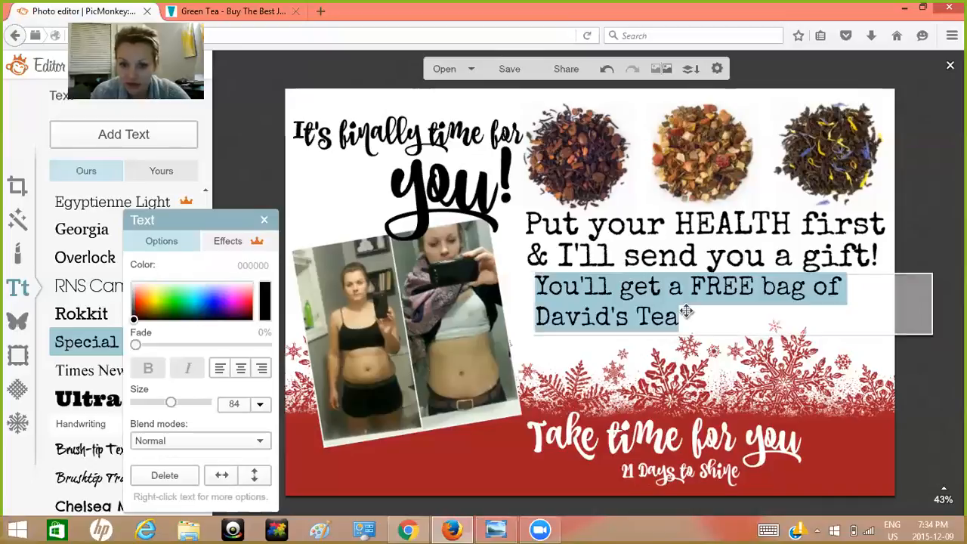
{"action": "left_click", "coordinate": [241, 369]}
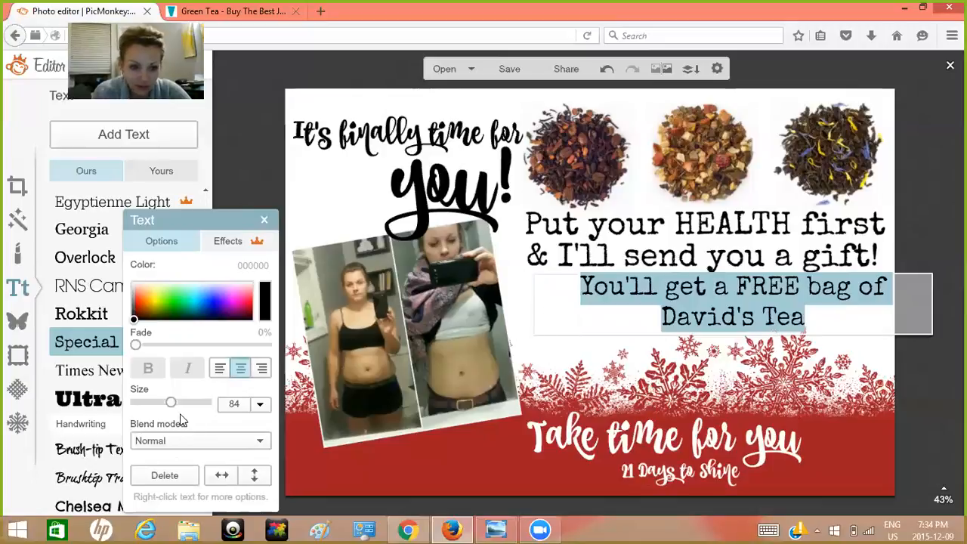
{"action": "left_click_drag", "start_coordinate": [172, 405], "coordinate": [167, 408]}
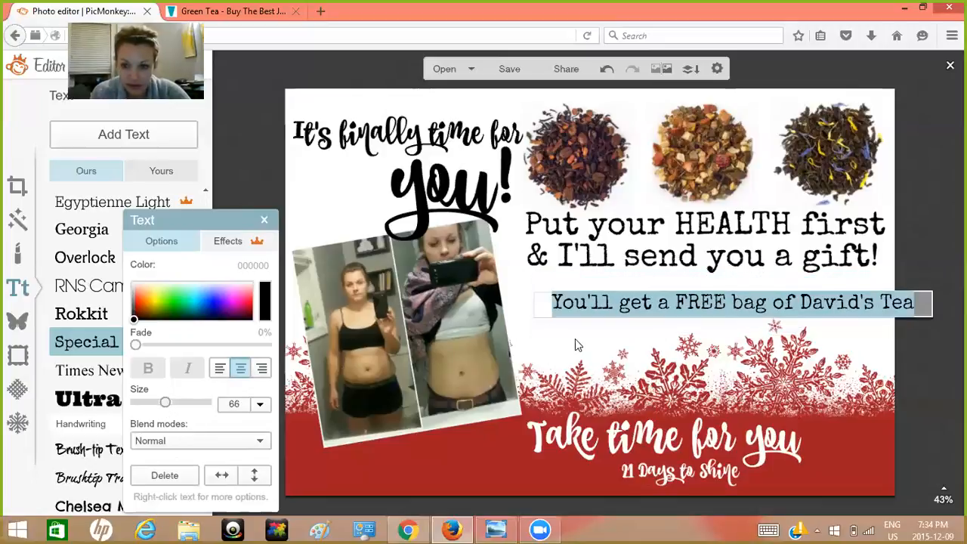
{"action": "left_click", "coordinate": [623, 301]}
{"action": "left_click_drag", "start_coordinate": [623, 301], "coordinate": [595, 284]}
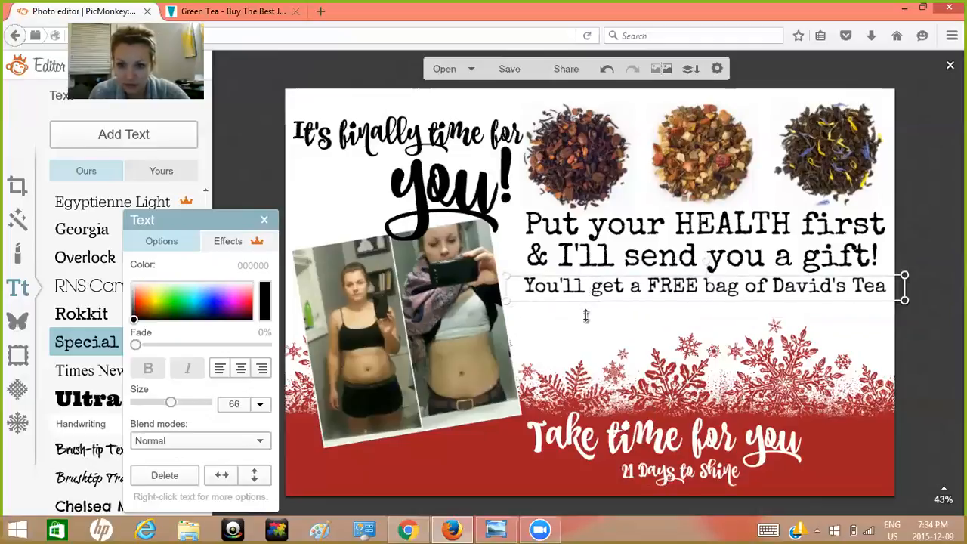
{"action": "left_click", "coordinate": [560, 329]}
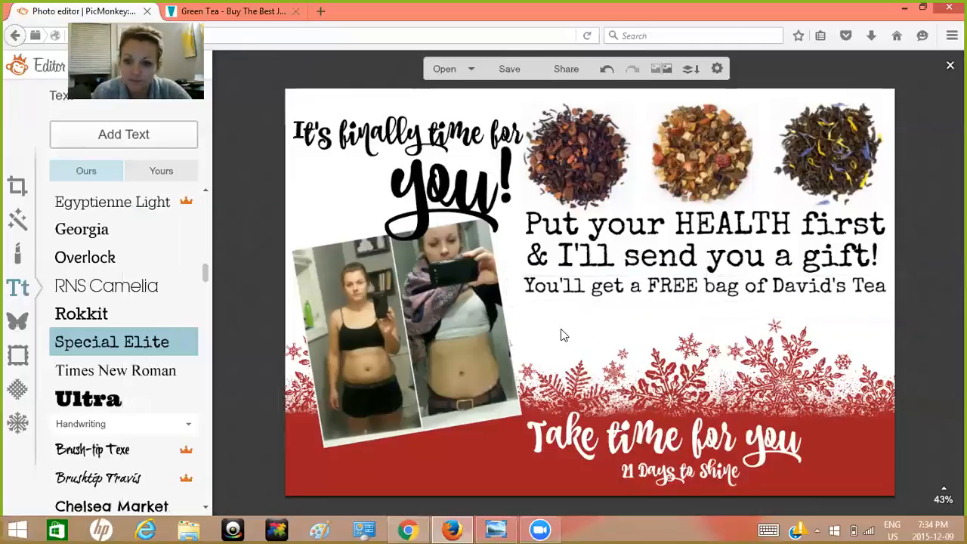
- Add a new text reading "up to $10 in value" and reduce its size to 59
{"action": "left_click", "coordinate": [134, 143]}
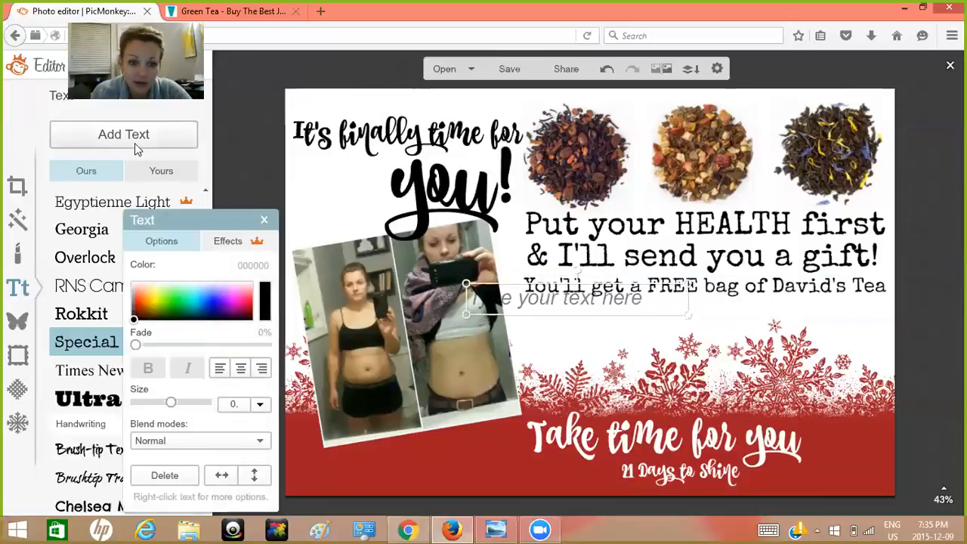
{"action": "left_click", "coordinate": [530, 299]}
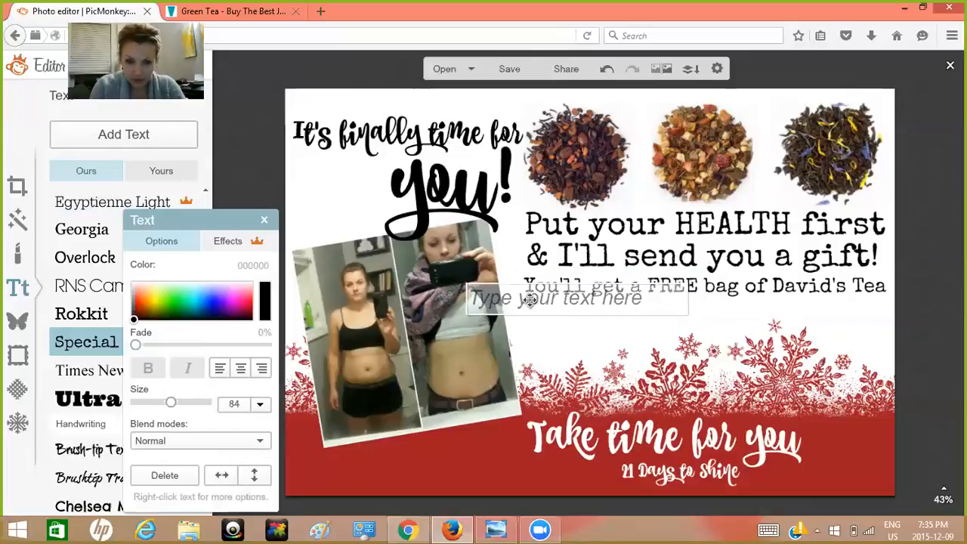
{"action": "type", "text": "up to $10 "}
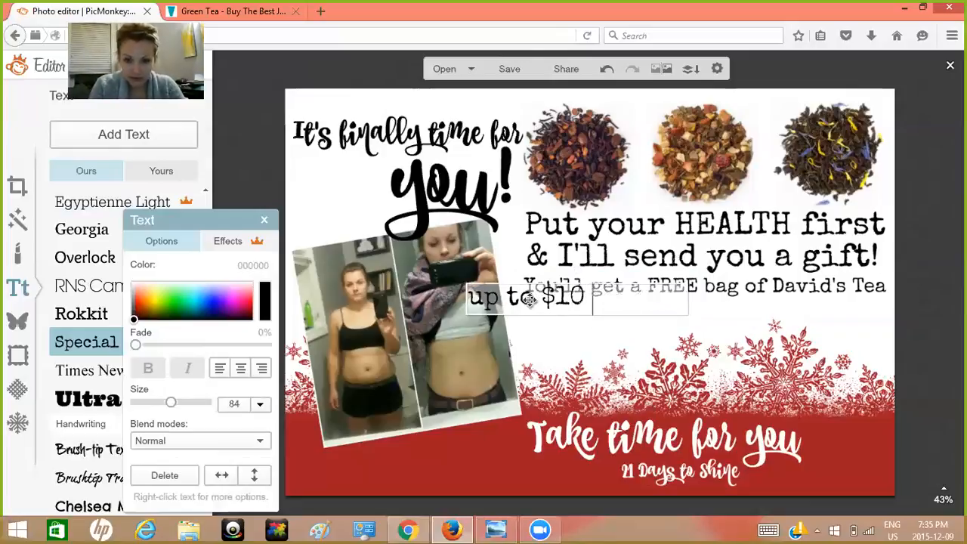
{"action": "type", "text": "in value"}
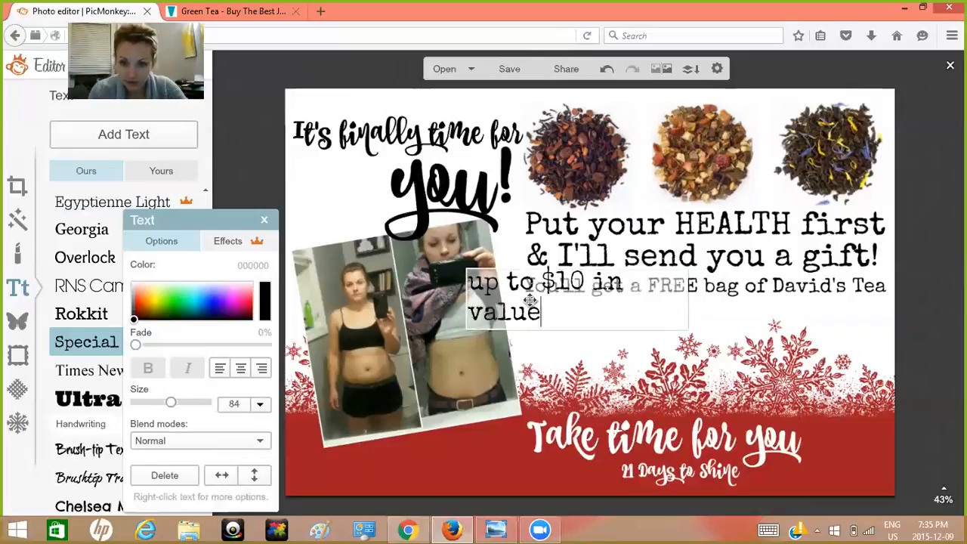
{"action": "left_click_drag", "start_coordinate": [542, 313], "coordinate": [464, 280]}
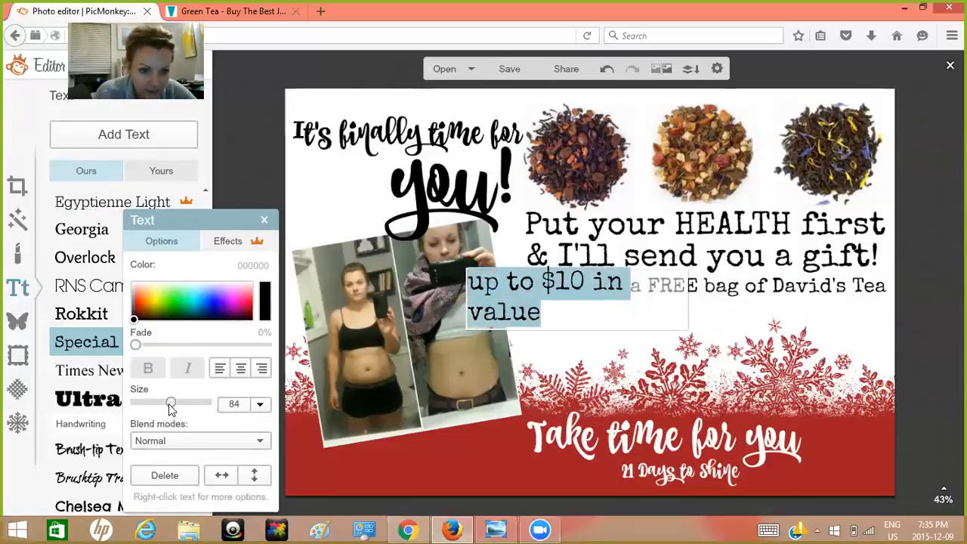
{"action": "left_click_drag", "start_coordinate": [169, 405], "coordinate": [161, 408]}
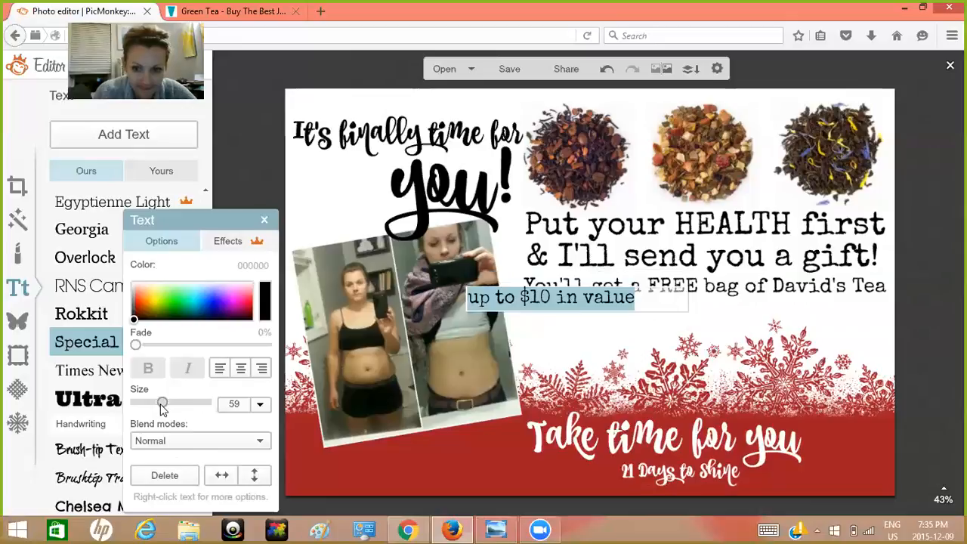
{"action": "left_click", "coordinate": [565, 300]}
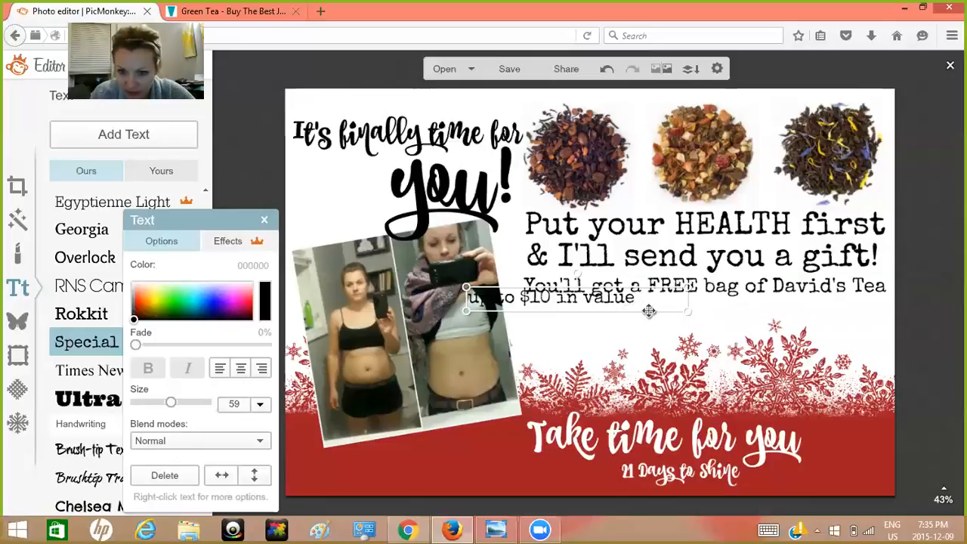
- Reduce the "up to $10 in value" text to size 47 and place it beneath the right end of the David's Tea line
{"action": "left_click", "coordinate": [637, 336]}
{"action": "left_click_drag", "start_coordinate": [580, 302], "coordinate": [824, 308]}
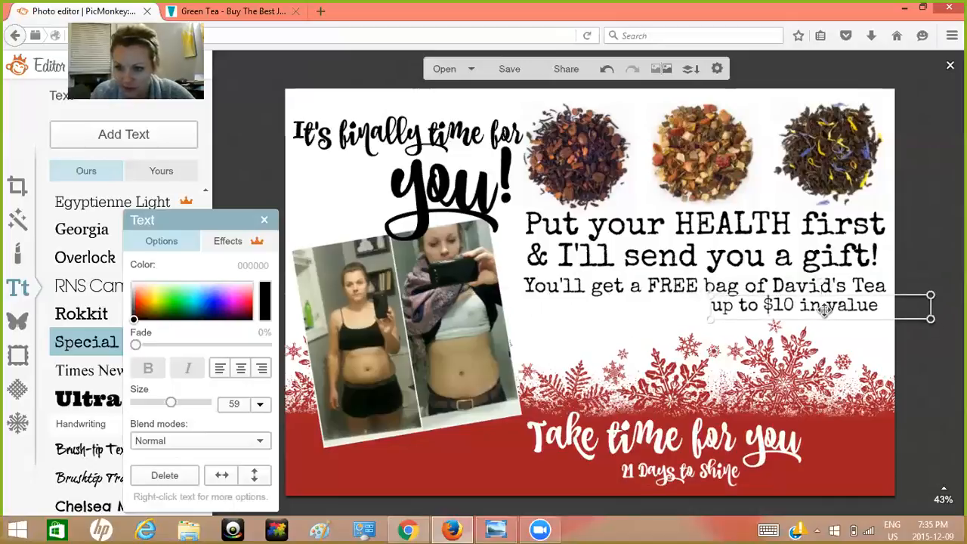
{"action": "double_click", "coordinate": [825, 305]}
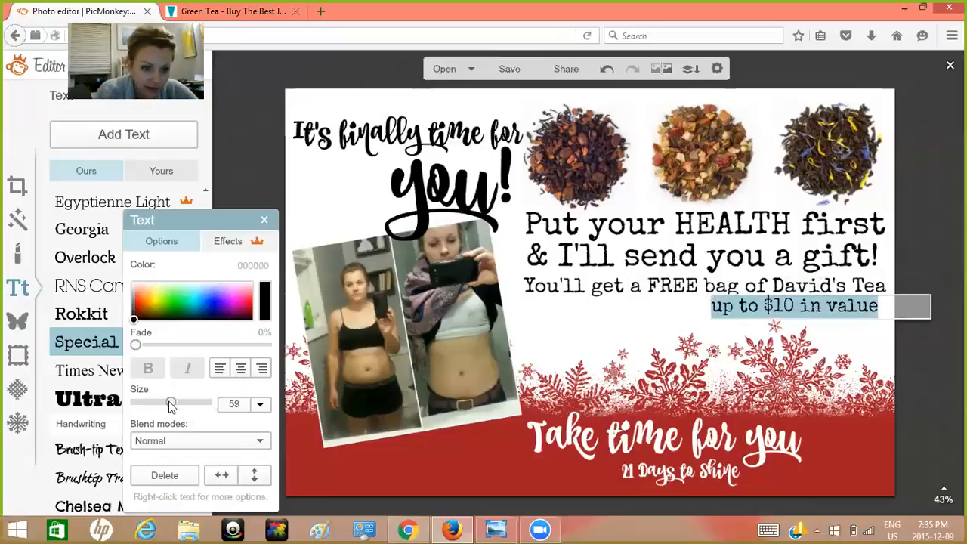
{"action": "left_click_drag", "start_coordinate": [171, 406], "coordinate": [165, 407]}
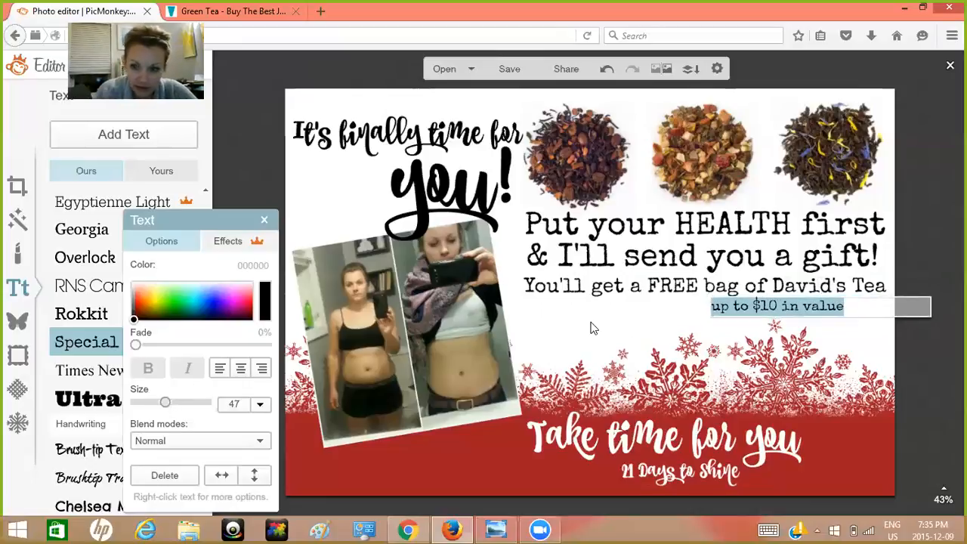
{"action": "left_click", "coordinate": [594, 334]}
{"action": "left_click_drag", "start_coordinate": [756, 308], "coordinate": [787, 310]}
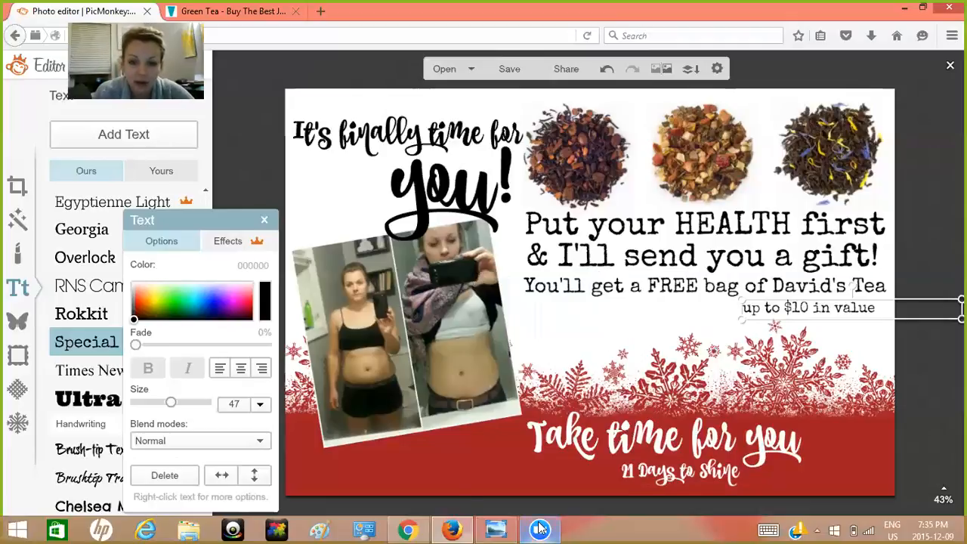
- Compare the layout with the finished example holiday special.jpg in Windows Photo Viewer, return to the PicMonkey editor and deselect the text
{"action": "left_click", "coordinate": [495, 529]}
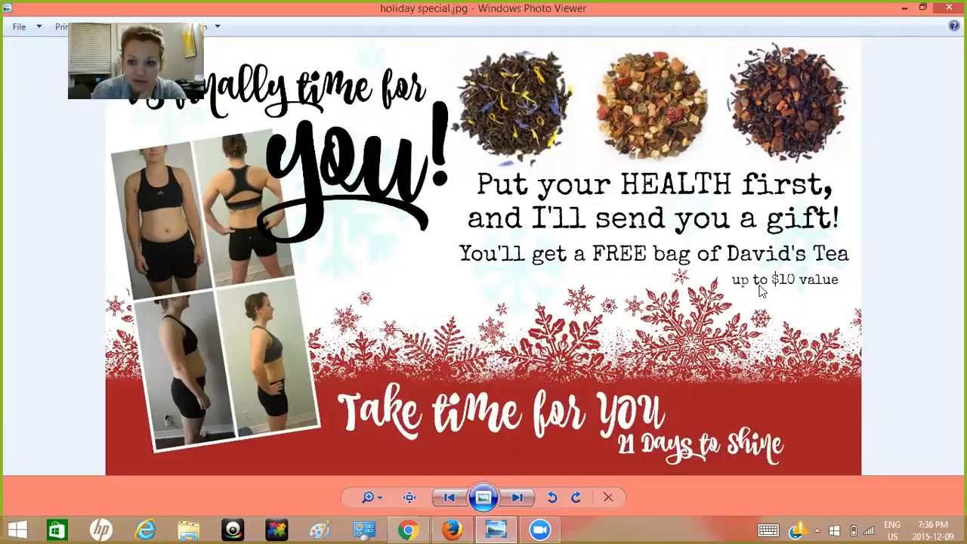
{"action": "left_click", "coordinate": [905, 11]}
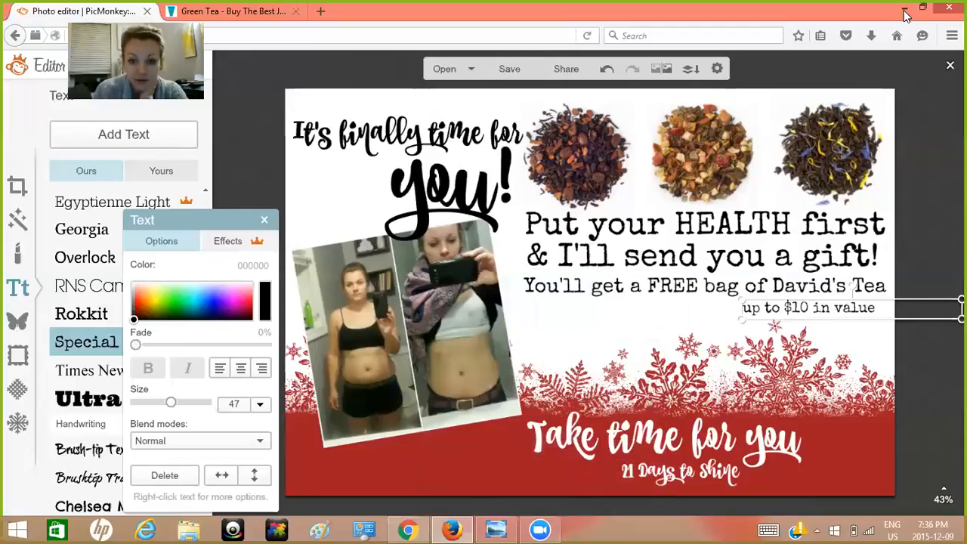
{"action": "left_click", "coordinate": [608, 321]}
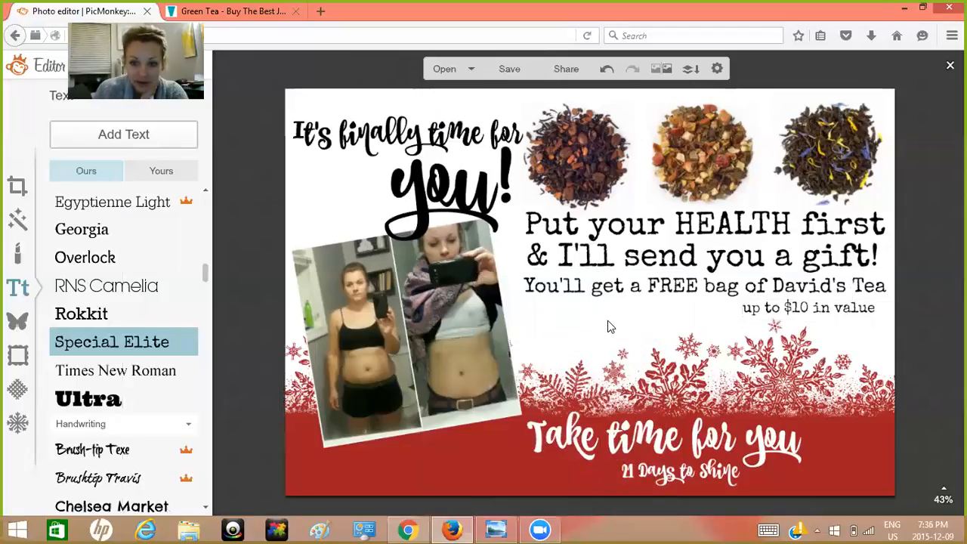
{"action": "left_click", "coordinate": [19, 322]}
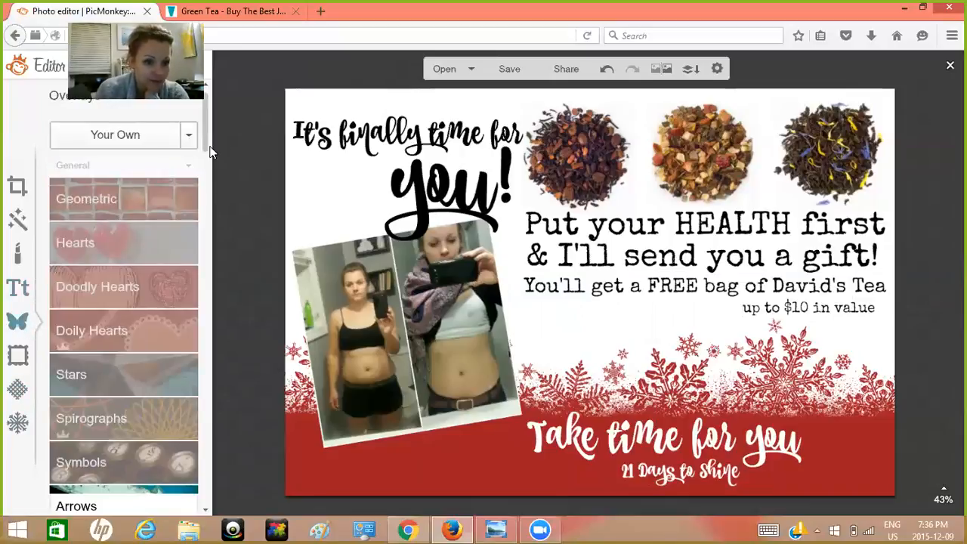
{"action": "scroll", "coordinate": [202, 165], "scroll_direction": "down", "scroll_amount": 5}
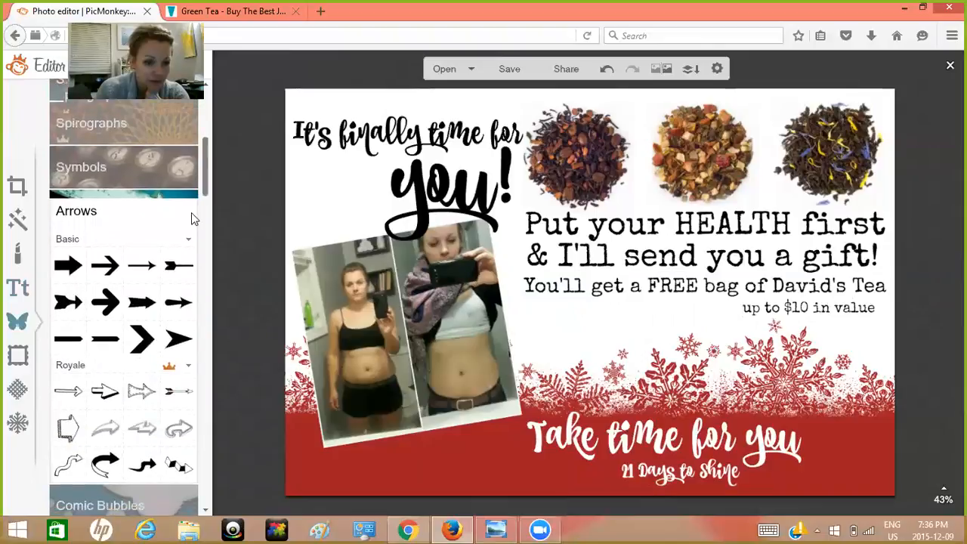
{"action": "scroll", "coordinate": [188, 249], "scroll_direction": "down", "scroll_amount": 10}
{"action": "scroll", "coordinate": [188, 323], "scroll_direction": "down", "scroll_amount": 12}
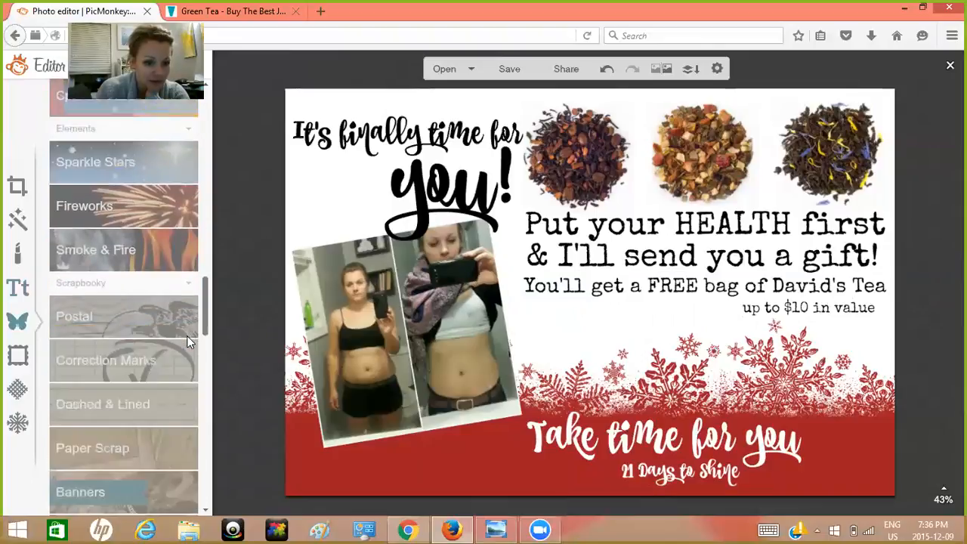
{"action": "scroll", "coordinate": [198, 464], "scroll_direction": "down", "scroll_amount": 7}
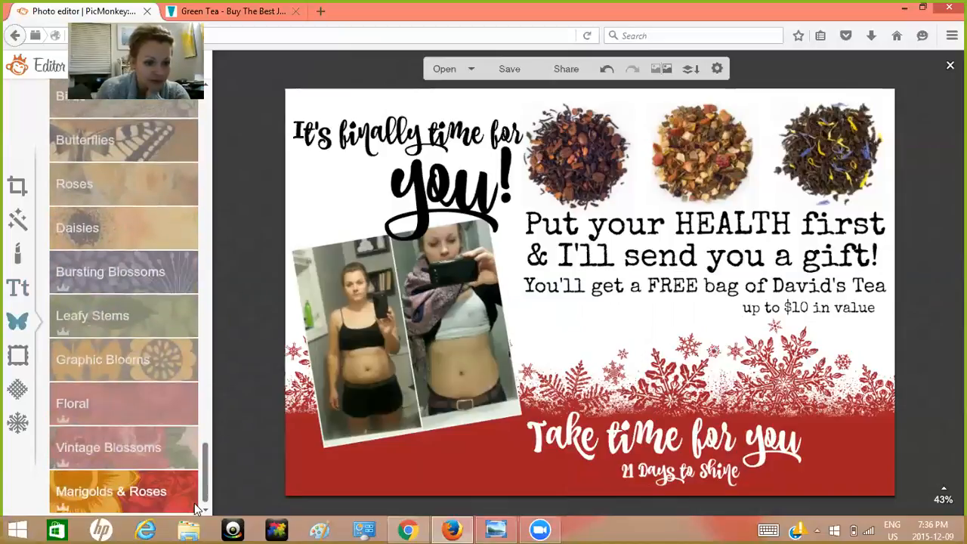
{"action": "left_click", "coordinate": [116, 369]}
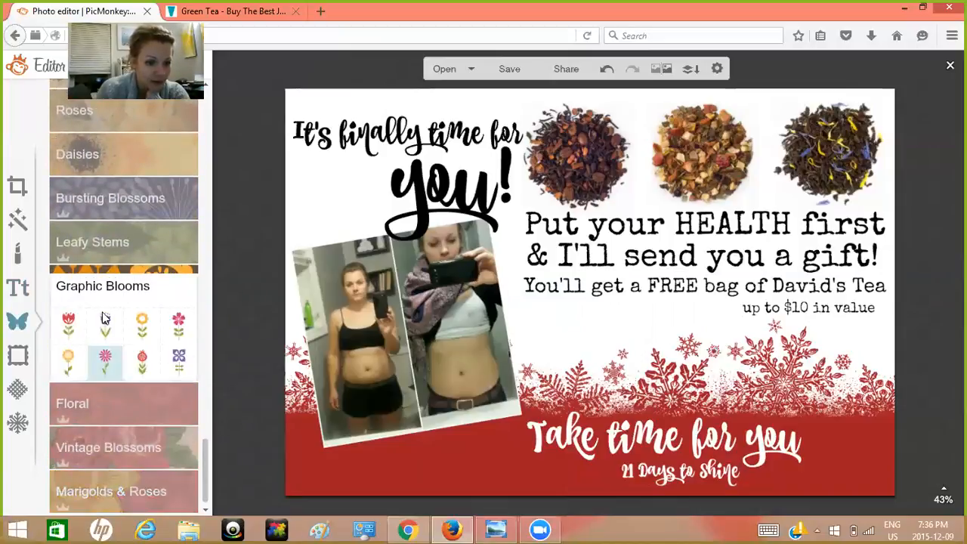
{"action": "left_click", "coordinate": [179, 358]}
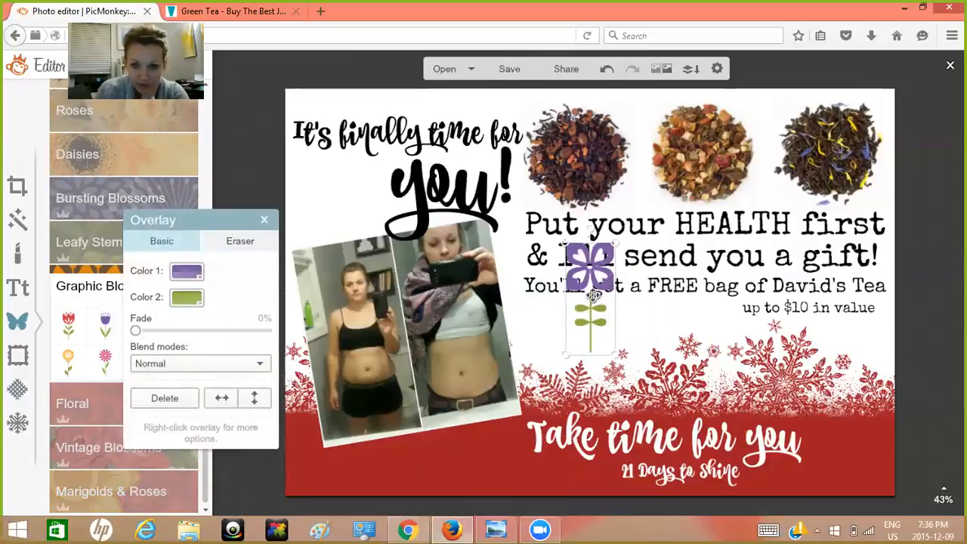
{"action": "left_click_drag", "start_coordinate": [584, 303], "coordinate": [549, 358]}
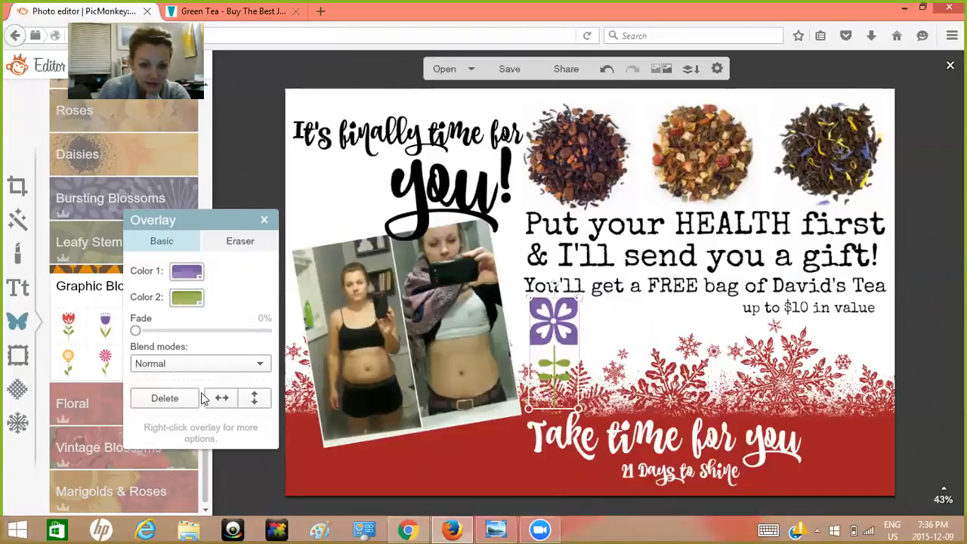
{"action": "left_click", "coordinate": [165, 399]}
{"action": "left_click", "coordinate": [123, 192]}
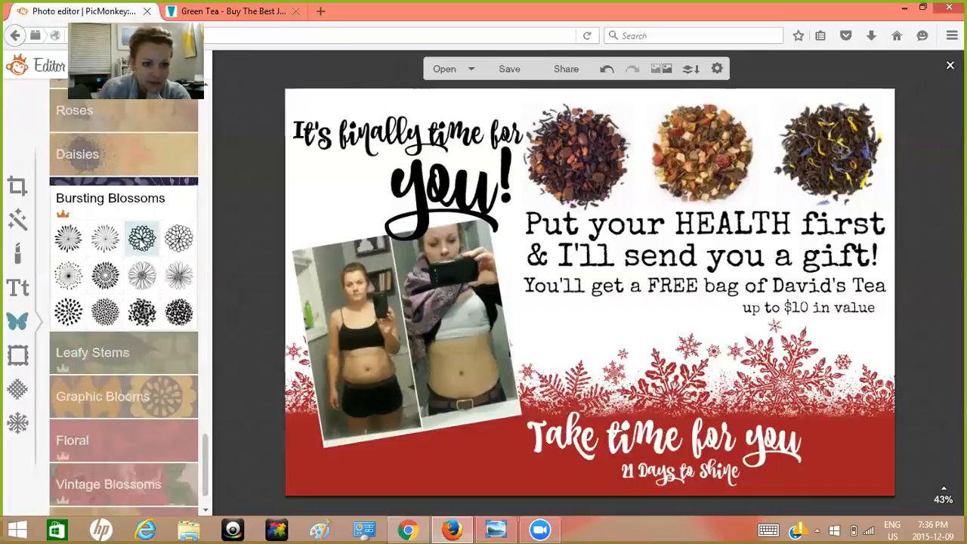
{"action": "left_click", "coordinate": [140, 240]}
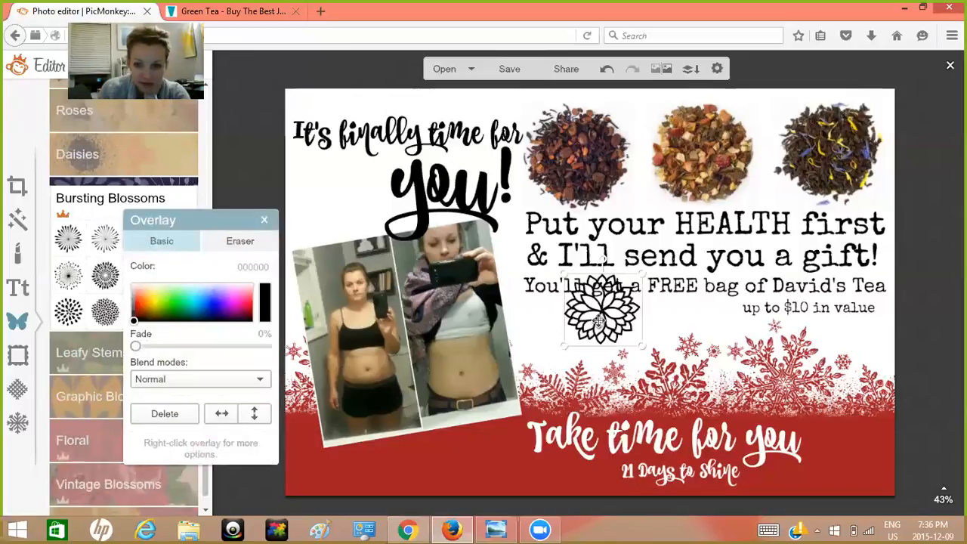
{"action": "left_click", "coordinate": [164, 414]}
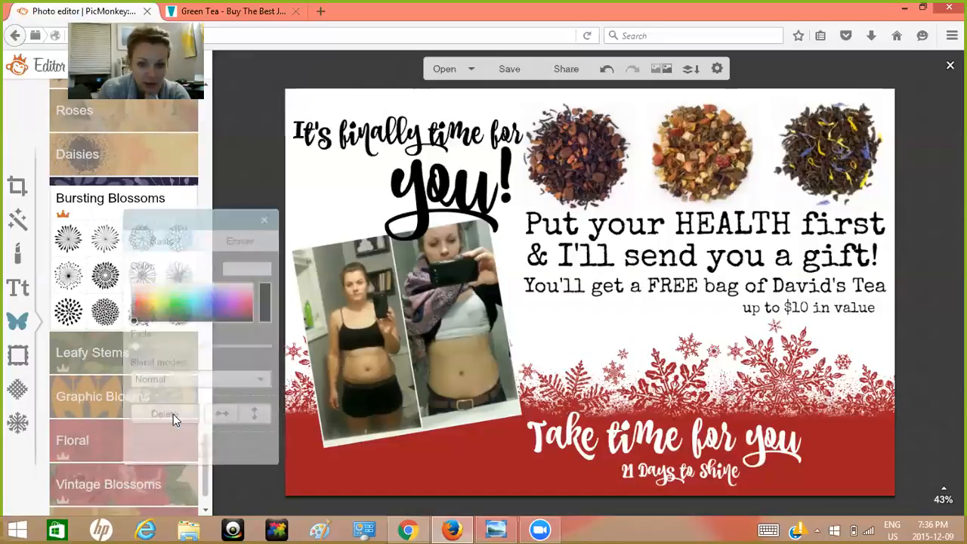
- Add the second snowflake of the Flakery overlays from the Winterland theme to the graphic
{"action": "left_click", "coordinate": [21, 425]}
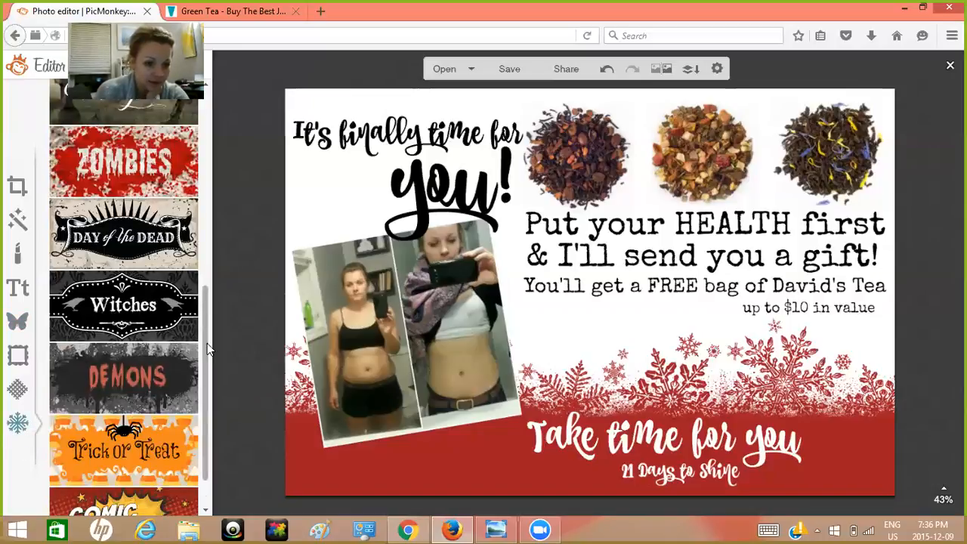
{"action": "scroll", "coordinate": [204, 398], "scroll_direction": "down", "scroll_amount": 1}
{"action": "scroll", "coordinate": [205, 359], "scroll_direction": "up", "scroll_amount": 5}
{"action": "scroll", "coordinate": [217, 242], "scroll_direction": "up", "scroll_amount": 4}
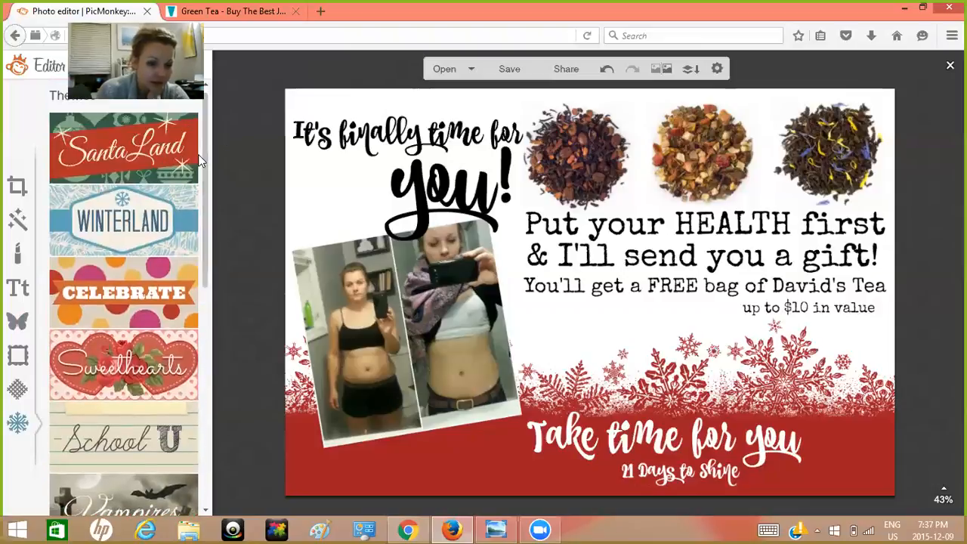
{"action": "left_click", "coordinate": [118, 224]}
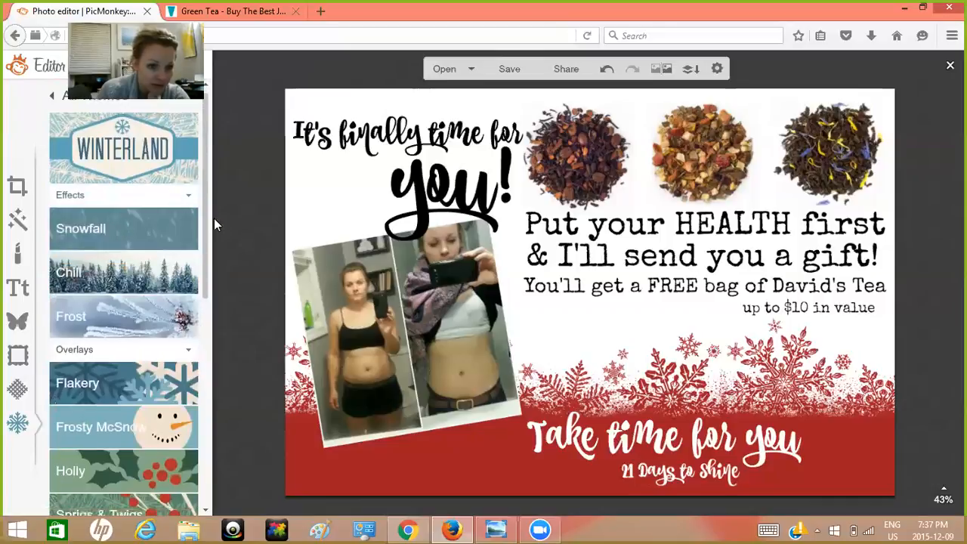
{"action": "left_click", "coordinate": [121, 387]}
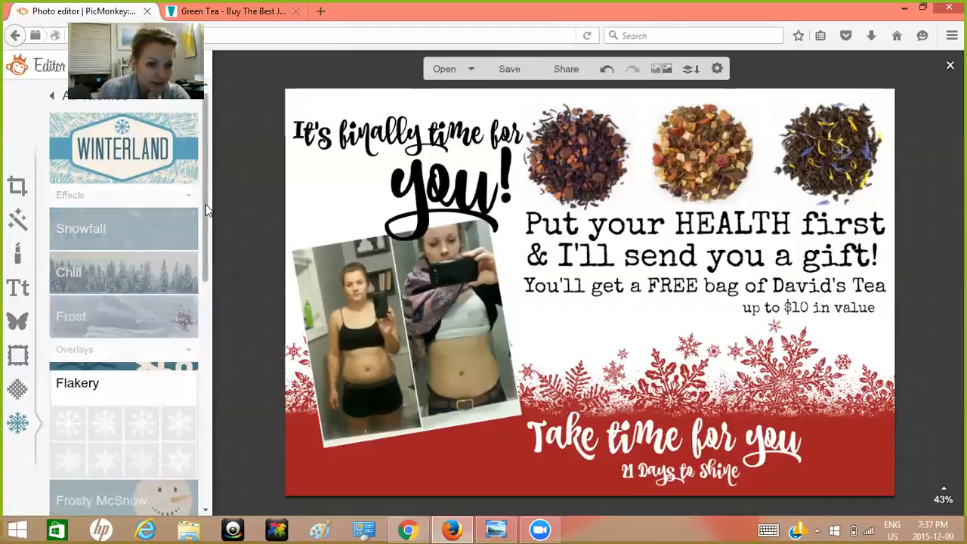
{"action": "scroll", "coordinate": [201, 236], "scroll_direction": "down", "scroll_amount": 3}
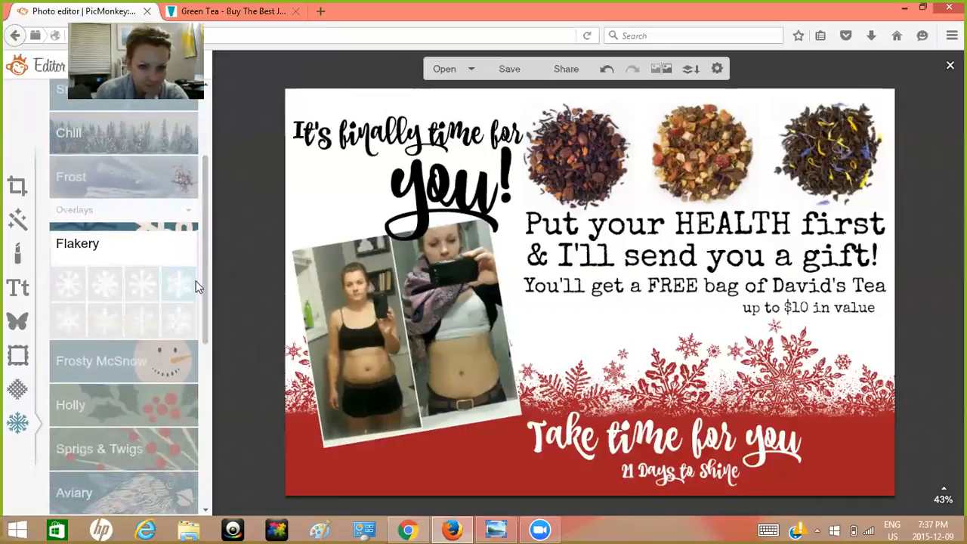
{"action": "left_click", "coordinate": [108, 290]}
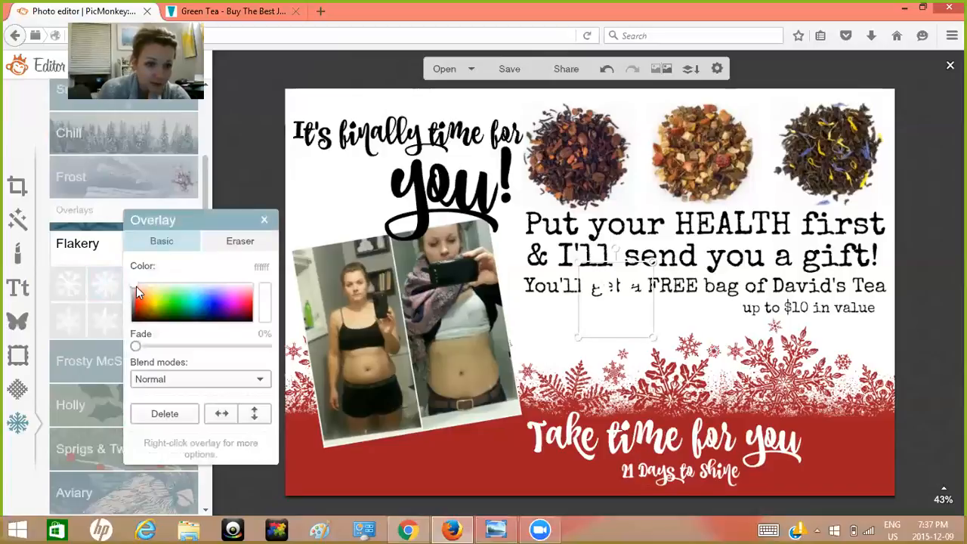
- Colour the white snowflake light blue 9ef1ff and fade it to 56%
{"action": "left_click_drag", "start_coordinate": [134, 291], "coordinate": [183, 297]}
{"action": "left_click", "coordinate": [194, 291]}
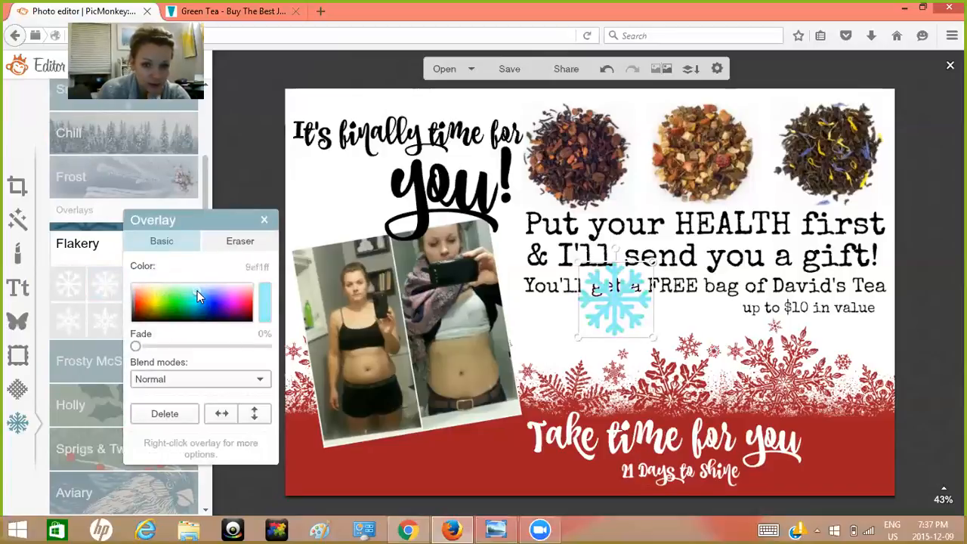
{"action": "left_click", "coordinate": [135, 346]}
{"action": "left_click_drag", "start_coordinate": [161, 349], "coordinate": [210, 346]}
- Send the light blue snowflake to the back and place it beside the photo, behind the start of the "You'll get" line
{"action": "mouse_move", "coordinate": [614, 306]}
{"action": "left_mouse_down"}
{"action": "mouse_move", "coordinate": [641, 255]}
{"action": "mouse_move", "coordinate": [655, 284]}
{"action": "mouse_move", "coordinate": [624, 299]}
{"action": "left_mouse_up"}
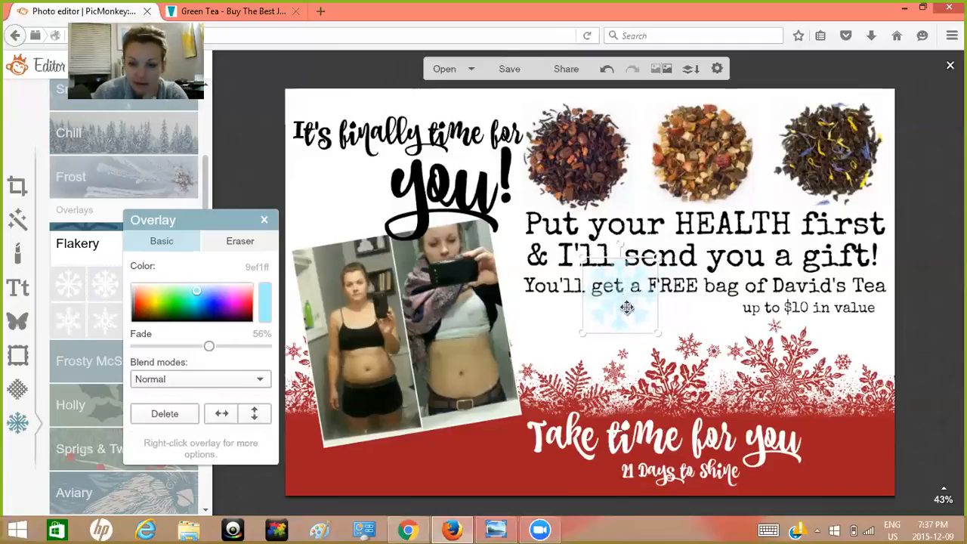
{"action": "right_click", "coordinate": [627, 307]}
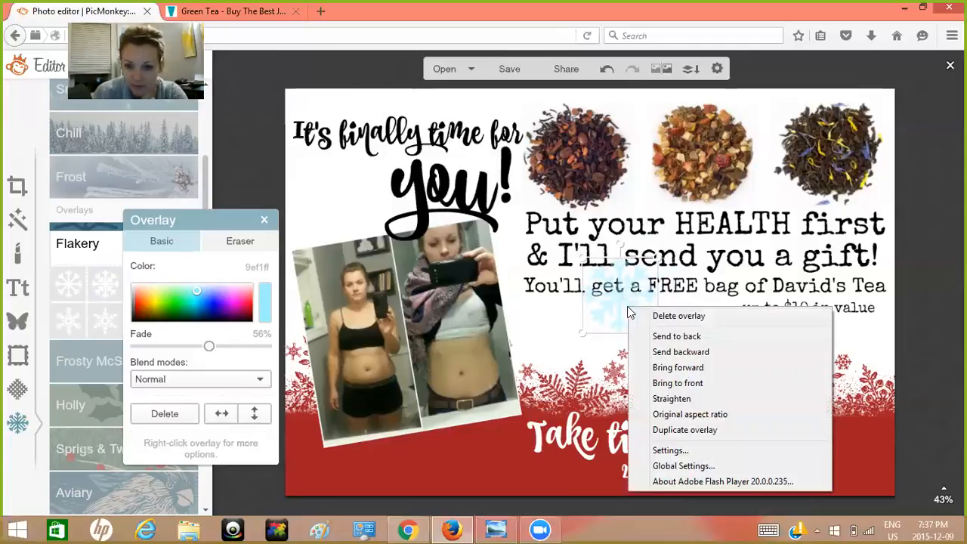
{"action": "left_click", "coordinate": [677, 336]}
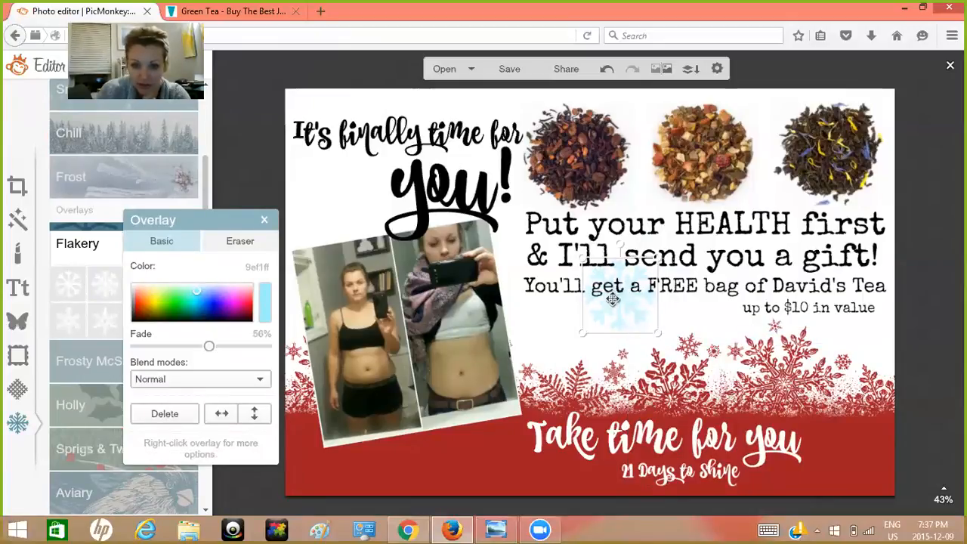
{"action": "left_click_drag", "start_coordinate": [604, 305], "coordinate": [517, 263]}
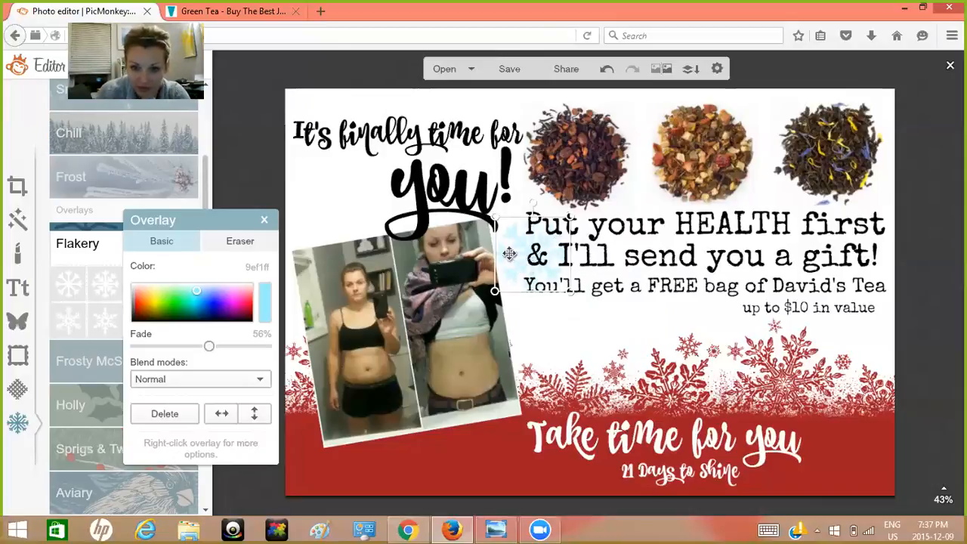
{"action": "left_click_drag", "start_coordinate": [510, 253], "coordinate": [515, 299]}
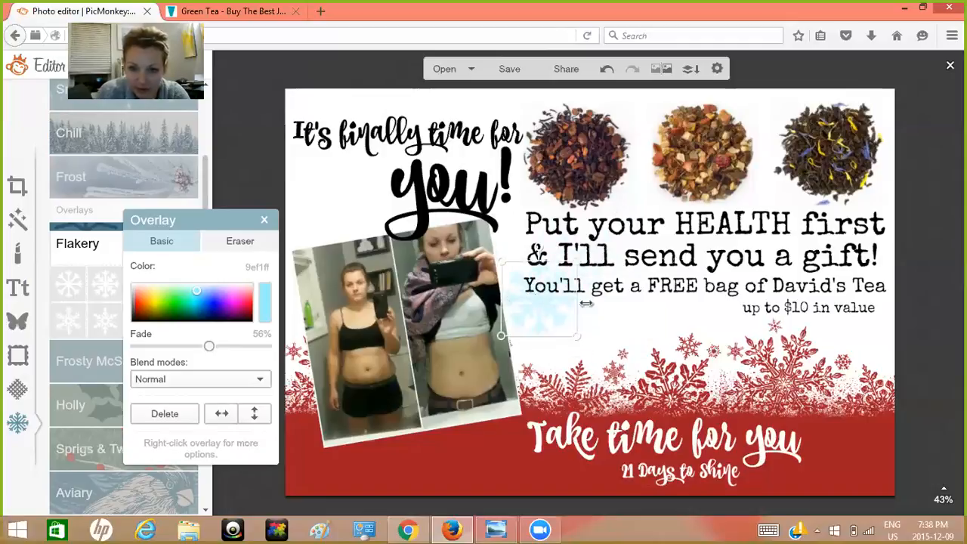
{"action": "left_click", "coordinate": [624, 319]}
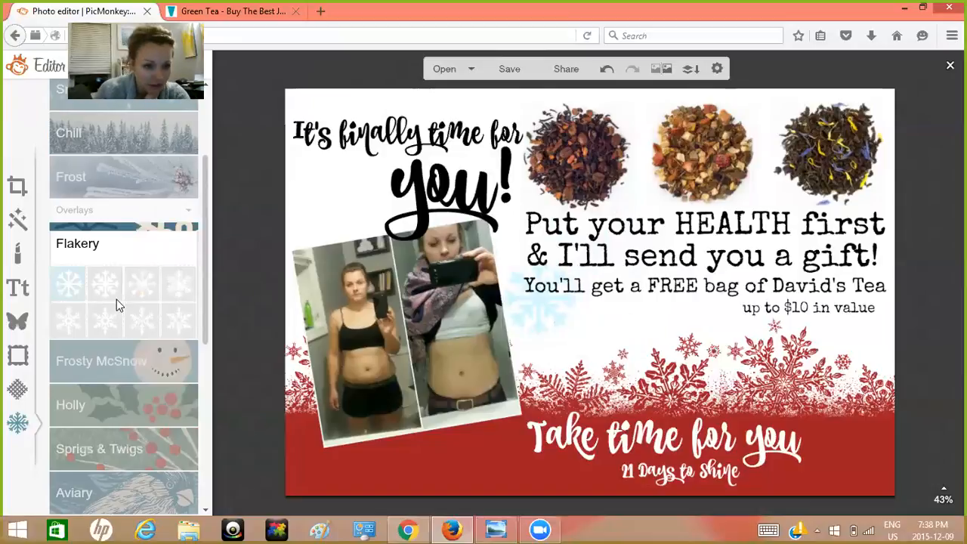
- Add the first second-row Flakery snowflake, colour it 82ffff with a 65% fade, and place it around the word "FREE"
{"action": "left_click", "coordinate": [68, 319]}
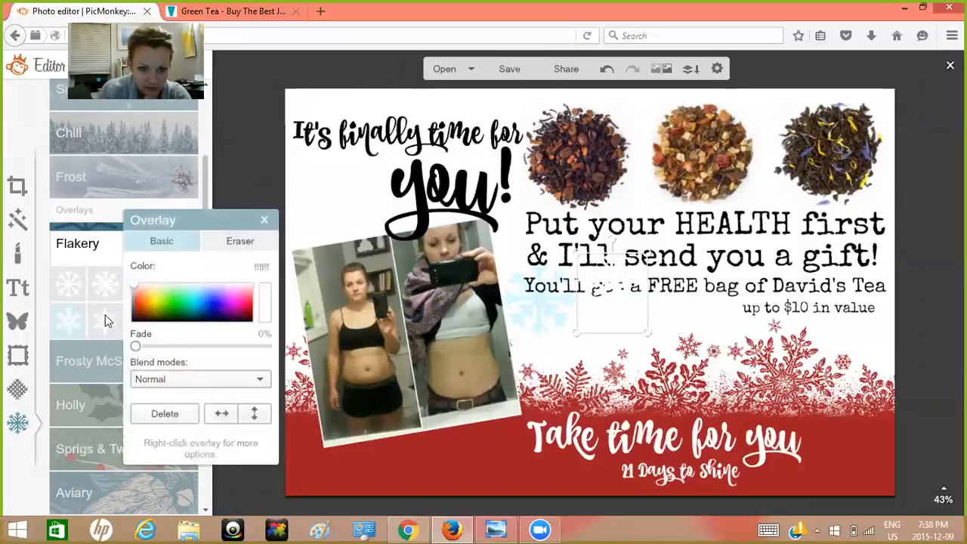
{"action": "left_click_drag", "start_coordinate": [134, 283], "coordinate": [194, 292]}
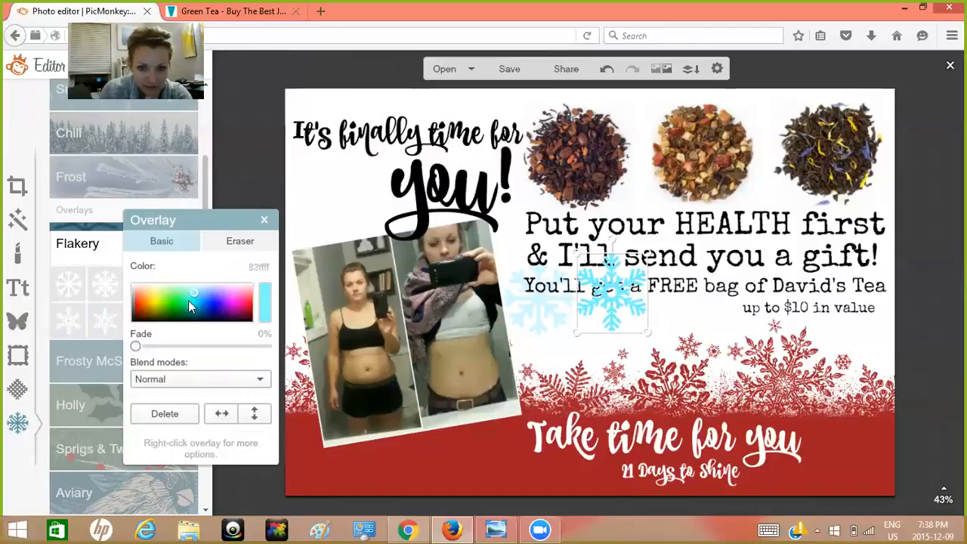
{"action": "left_click_drag", "start_coordinate": [138, 346], "coordinate": [226, 349]}
{"action": "left_click_drag", "start_coordinate": [617, 301], "coordinate": [671, 295]}
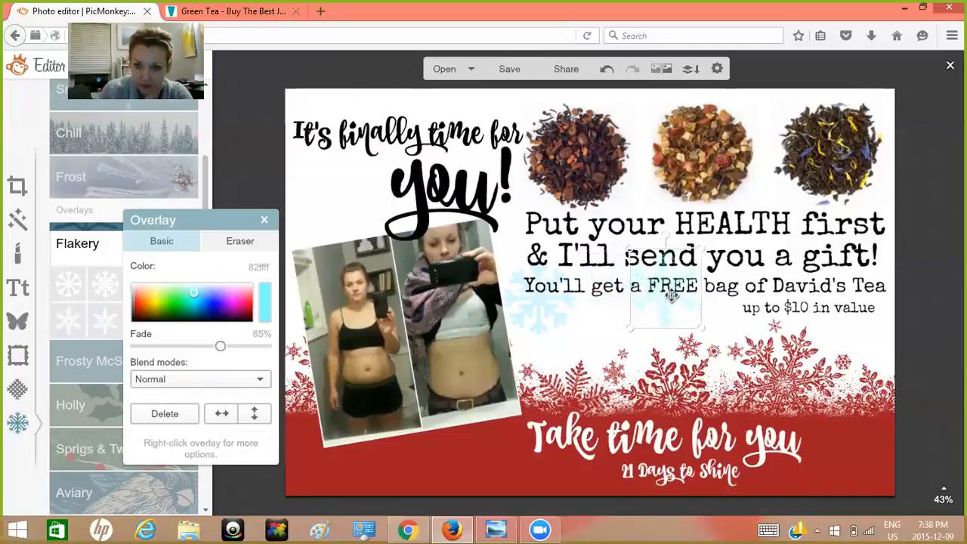
{"action": "right_click", "coordinate": [672, 295]}
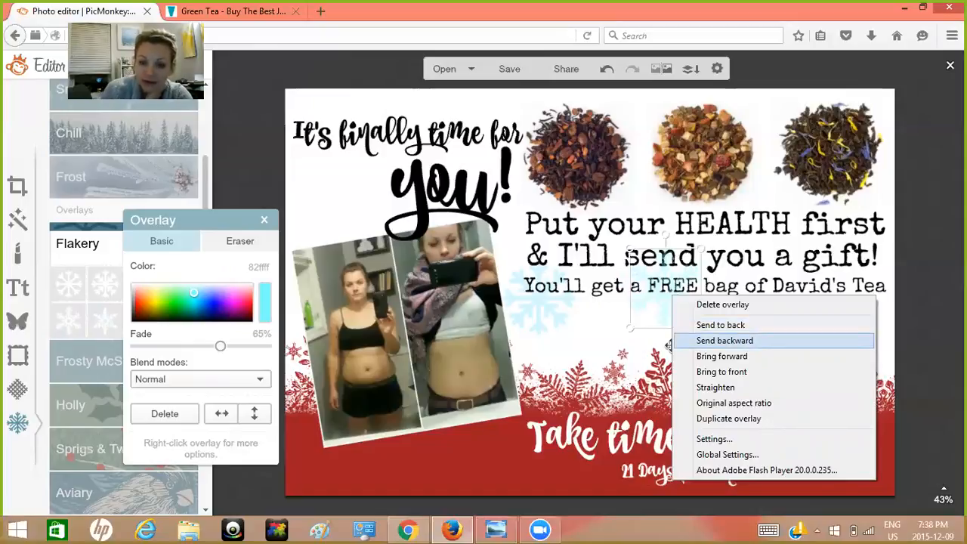
{"action": "left_click", "coordinate": [669, 341]}
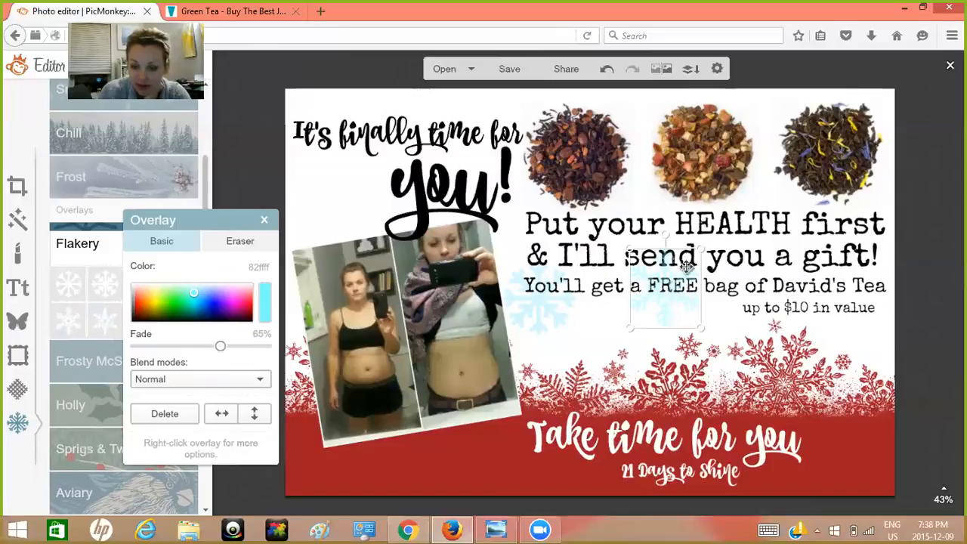
- Send the 82ffff snowflake near the word "FREE" to the back and move it behind the start of the "It's finally time for" headline
{"action": "mouse_move", "coordinate": [667, 300]}
{"action": "left_mouse_down"}
{"action": "mouse_move", "coordinate": [645, 334]}
{"action": "mouse_move", "coordinate": [658, 296]}
{"action": "left_mouse_up"}
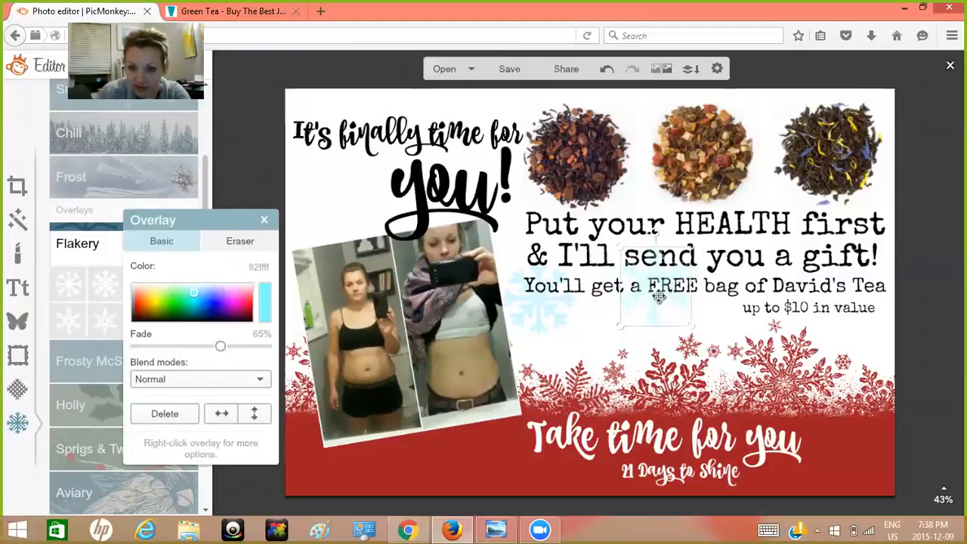
{"action": "right_click", "coordinate": [659, 297]}
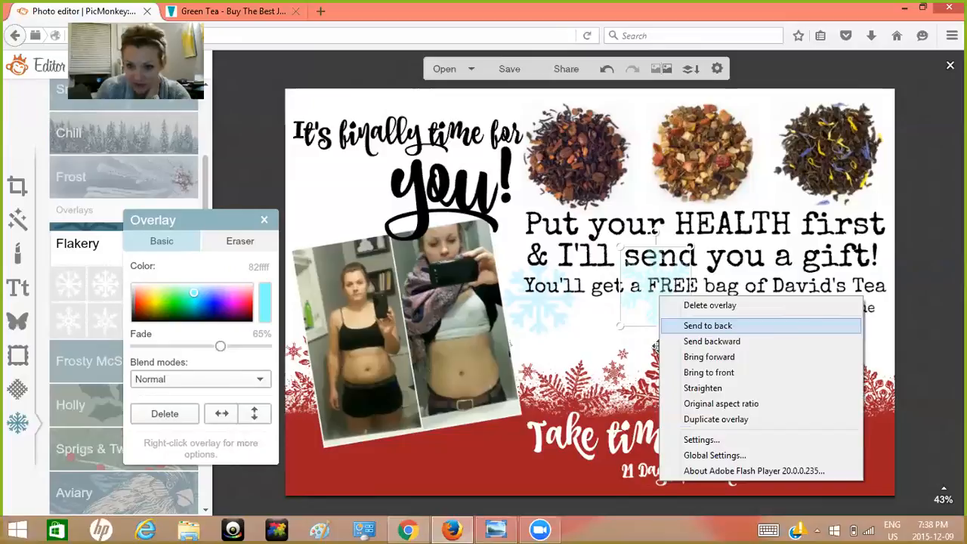
{"action": "left_click", "coordinate": [707, 326]}
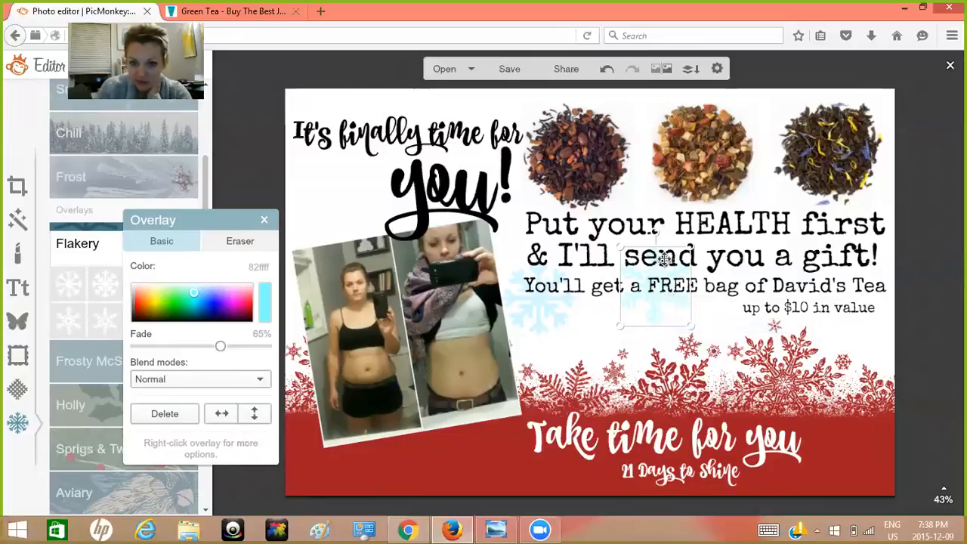
{"action": "left_click_drag", "start_coordinate": [640, 287], "coordinate": [329, 143]}
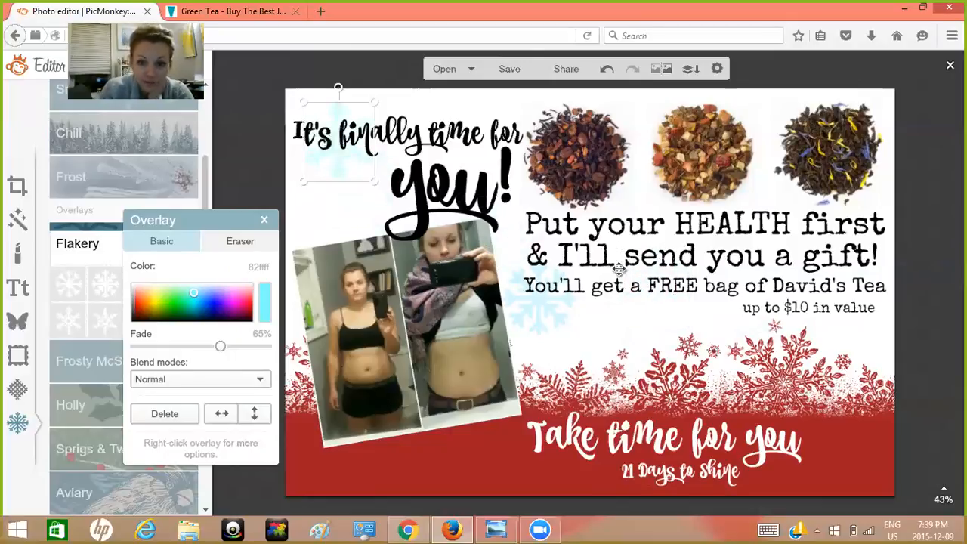
{"action": "left_click", "coordinate": [617, 322]}
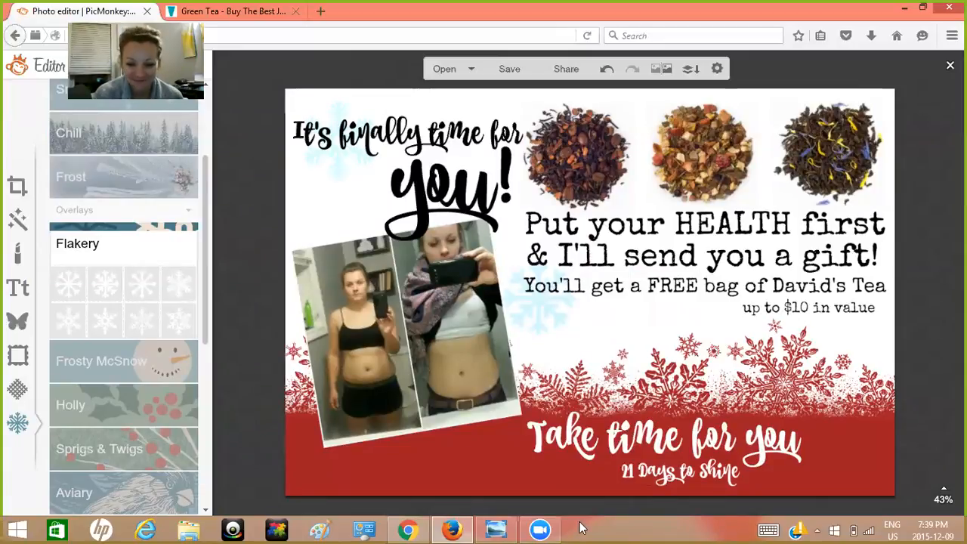
{"action": "left_click", "coordinate": [549, 529]}
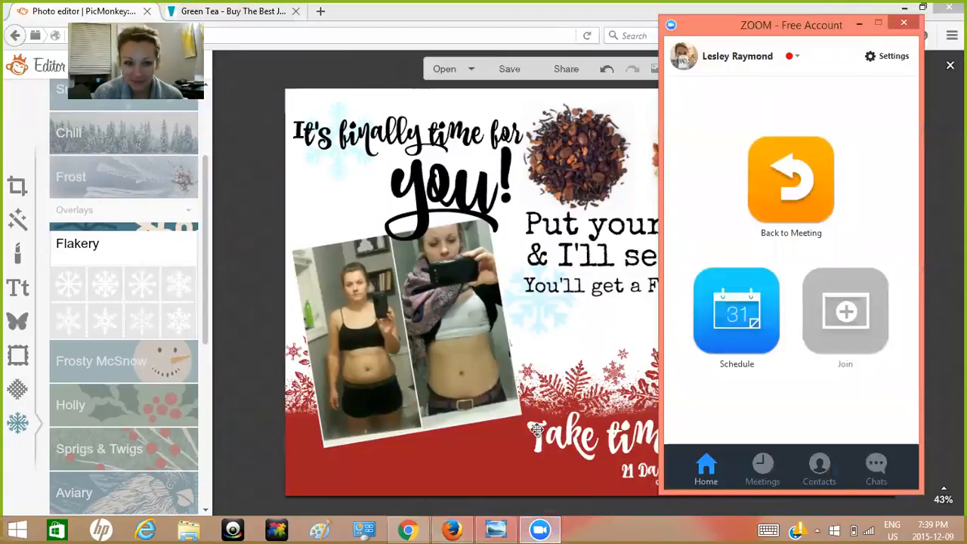